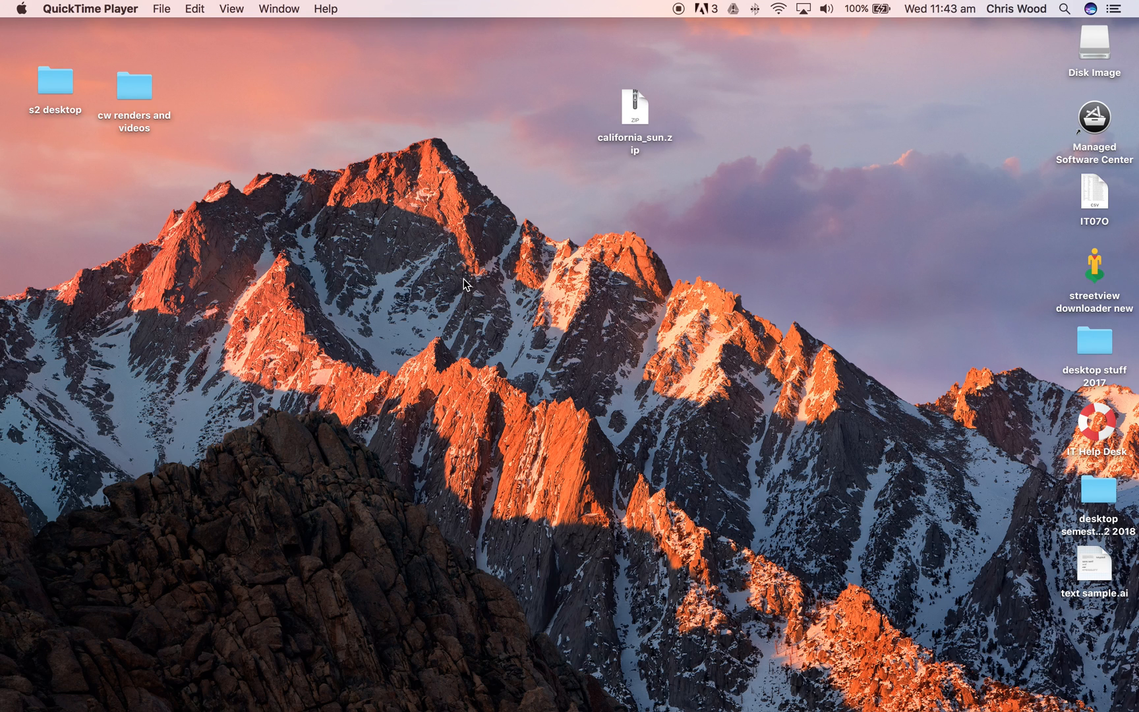
# Switch to Illustrator and confirm the units preferences with General in Millimeters and both Stroke and Type in Points
pyautogui.press('super+Tab')
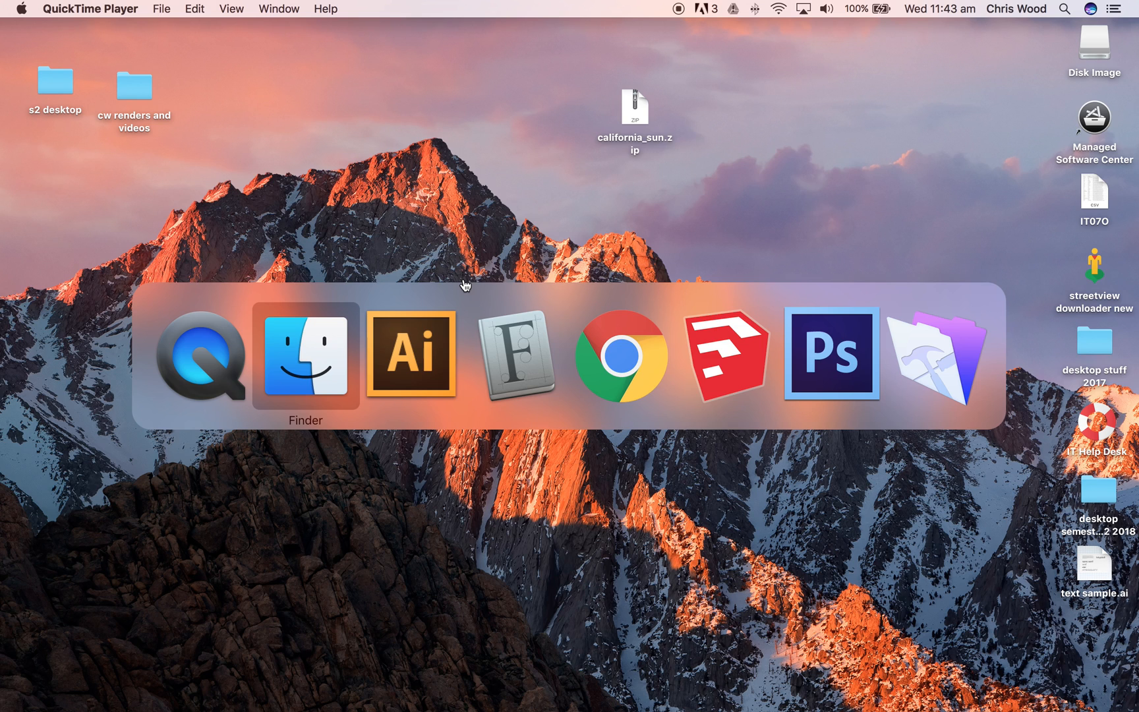
pyautogui.press('super+Tab')
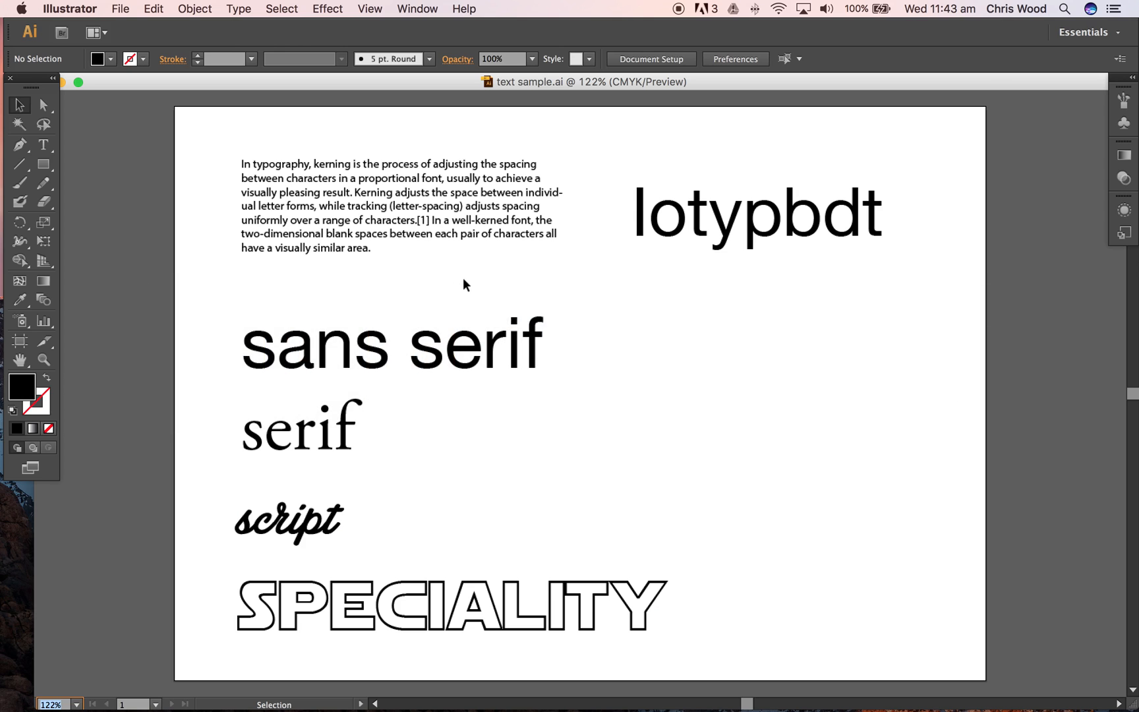
pyautogui.click(115, 7)
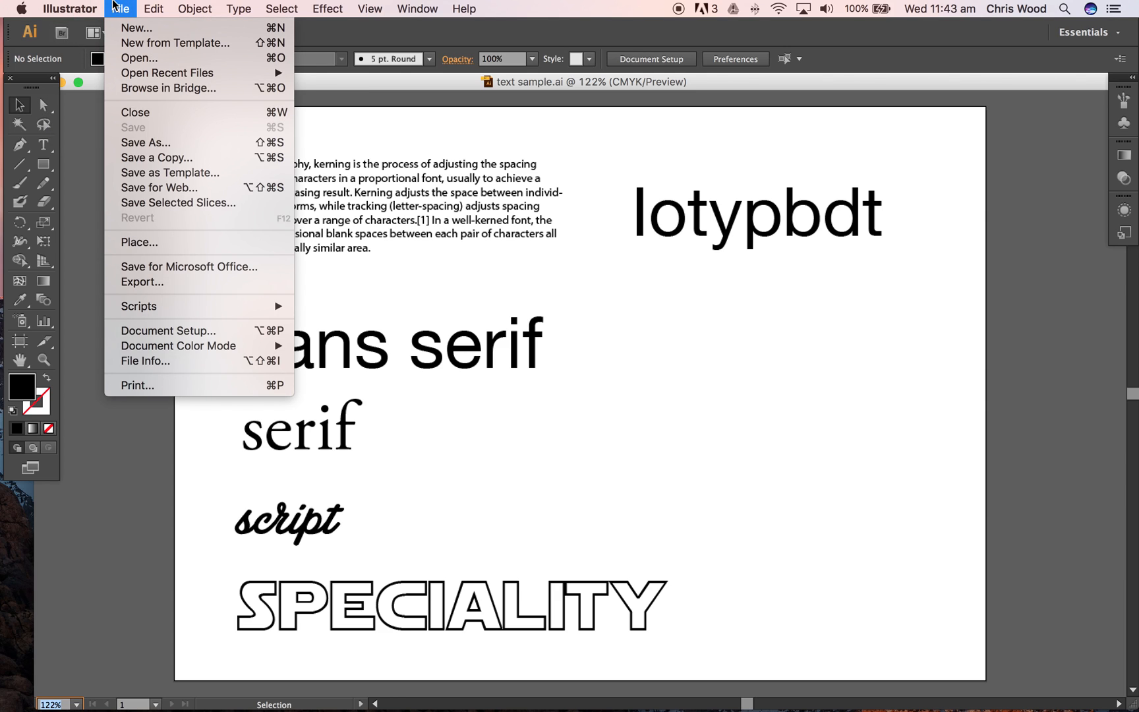
pyautogui.moveTo(70, 4)
pyautogui.moveTo(78, 55)
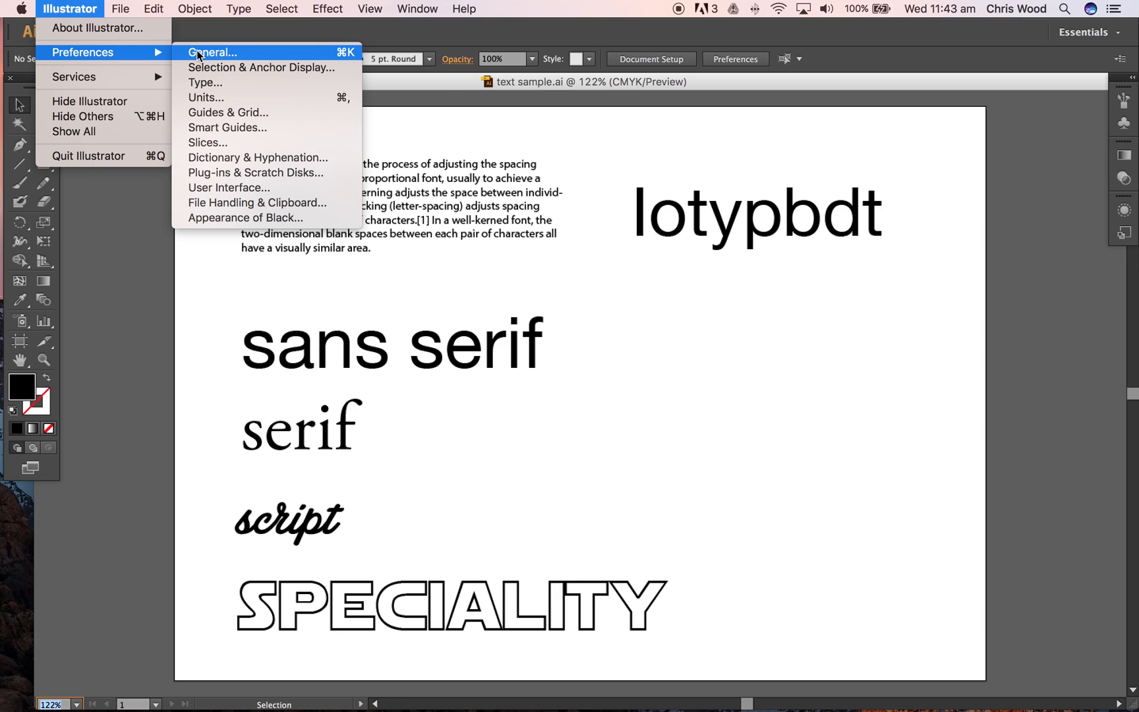
pyautogui.click(224, 100)
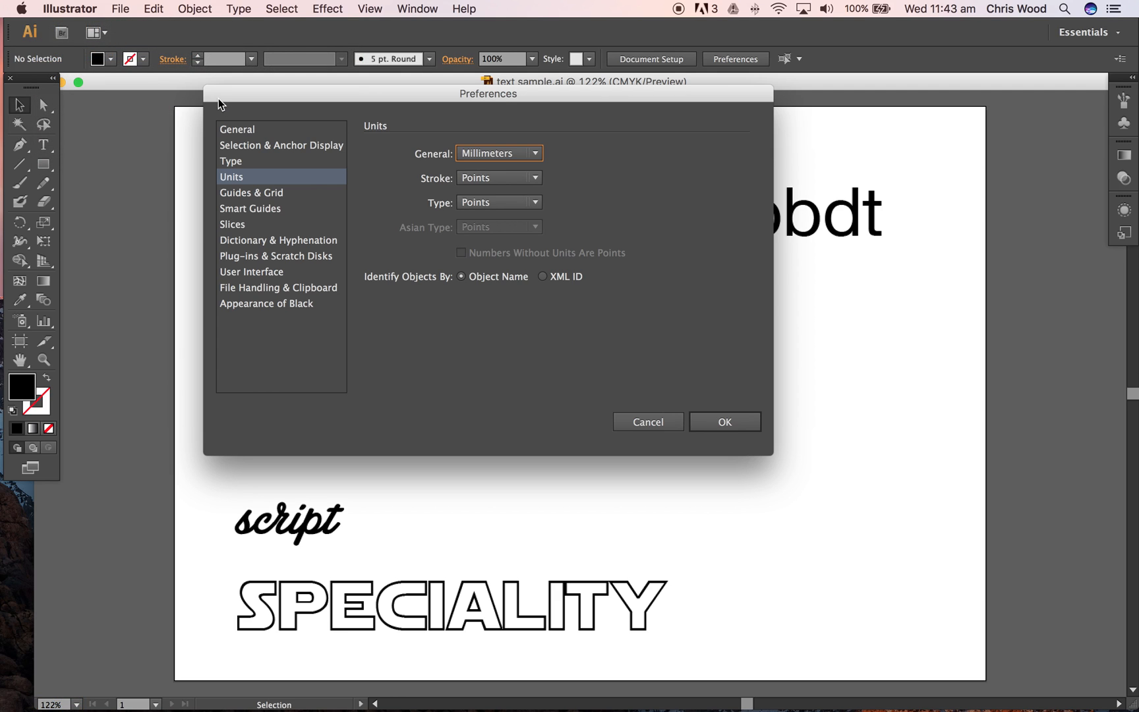
pyautogui.click(483, 154)
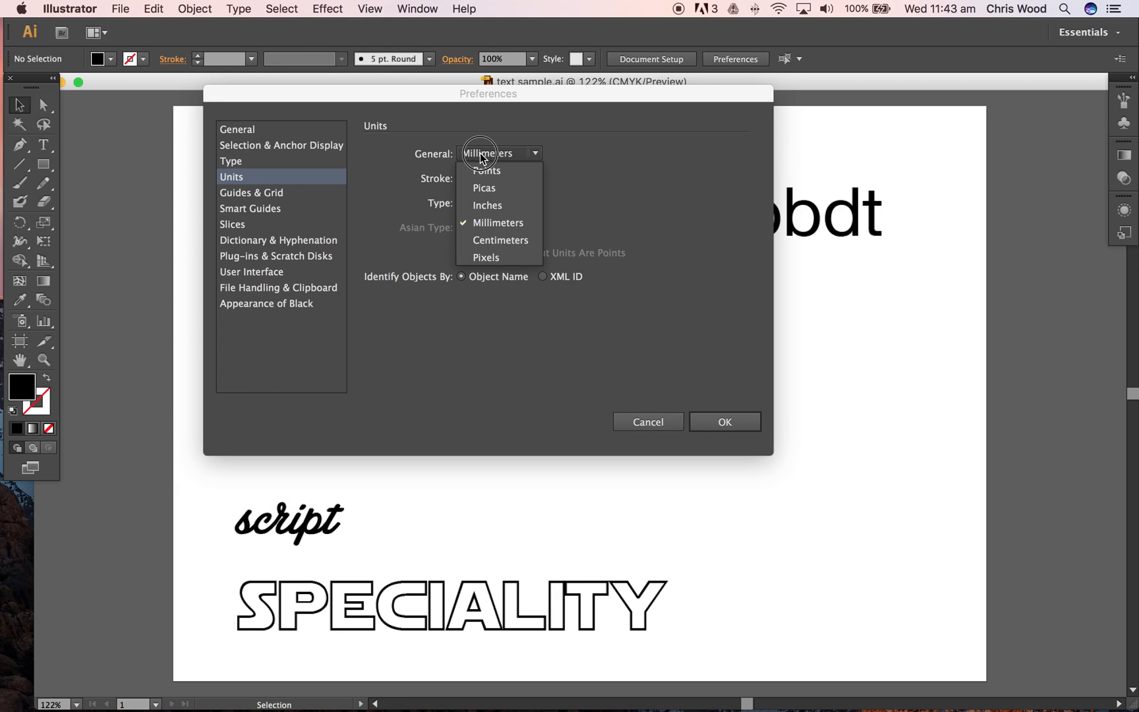
pyautogui.click(483, 155)
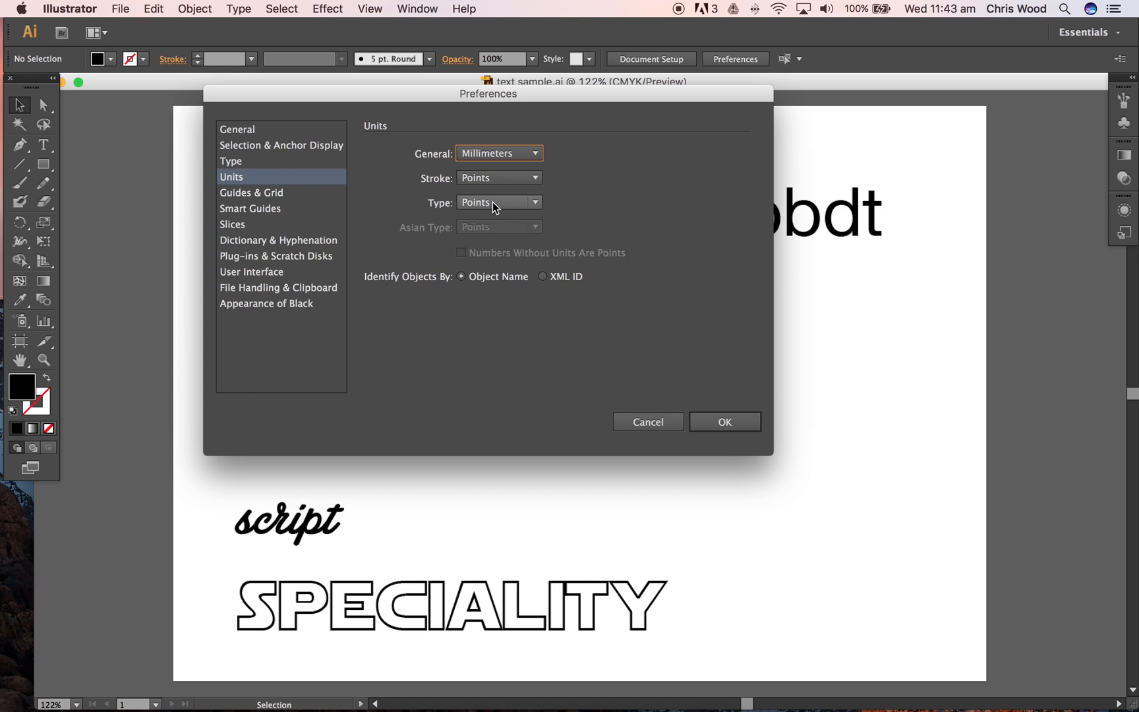
pyautogui.click(733, 424)
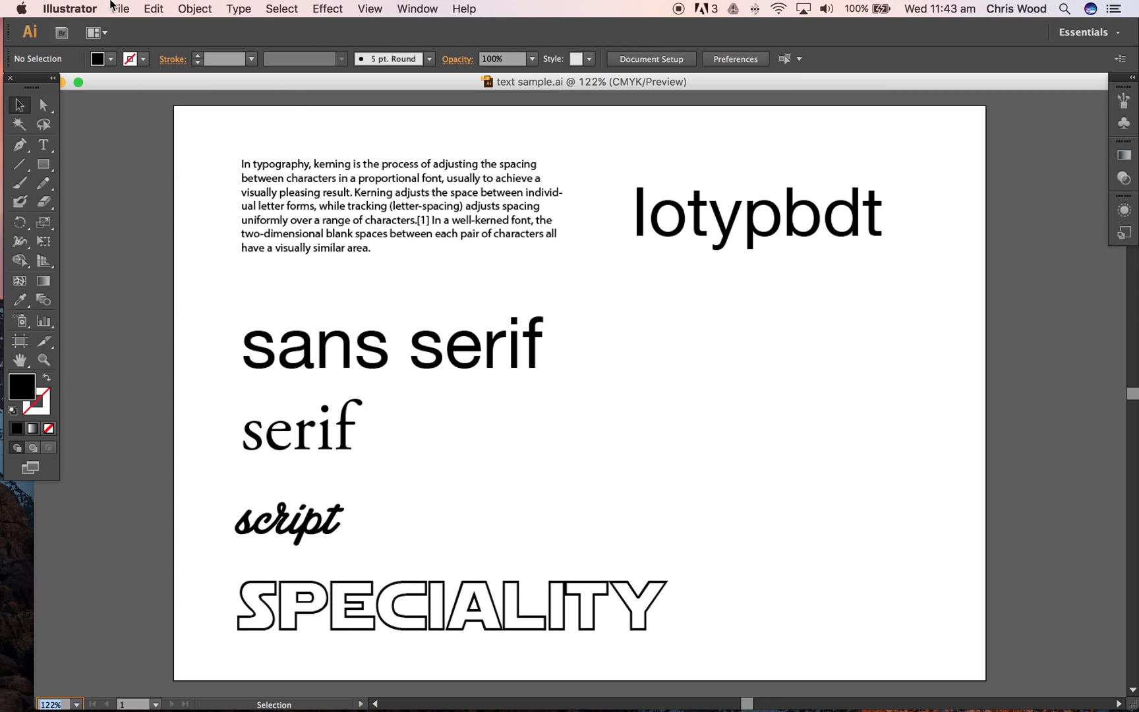
# Start a new document and set its size to A4 with landscape orientation
pyautogui.click(119, 8)
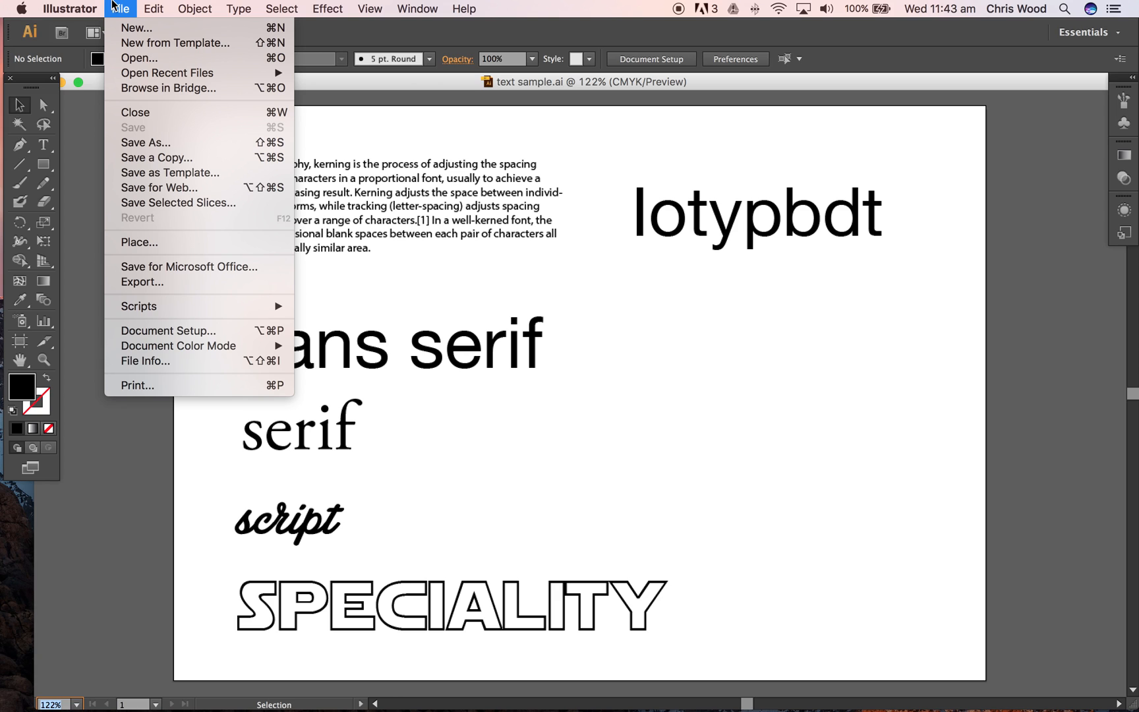
pyautogui.click(135, 31)
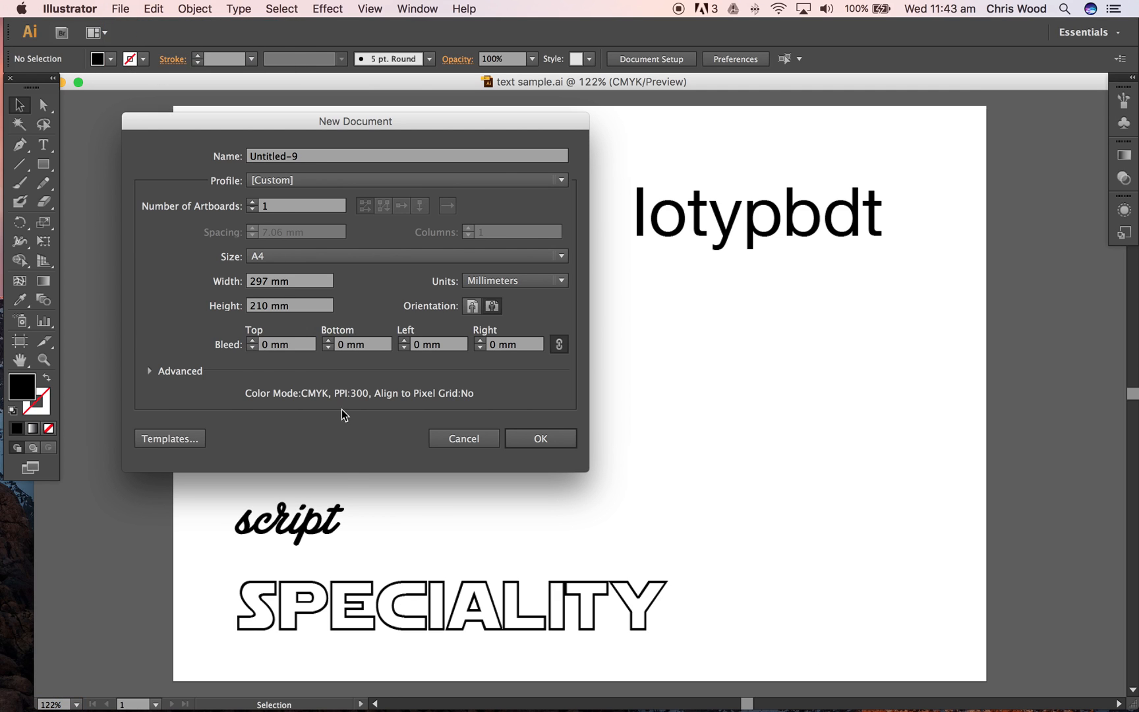
pyautogui.click(315, 258)
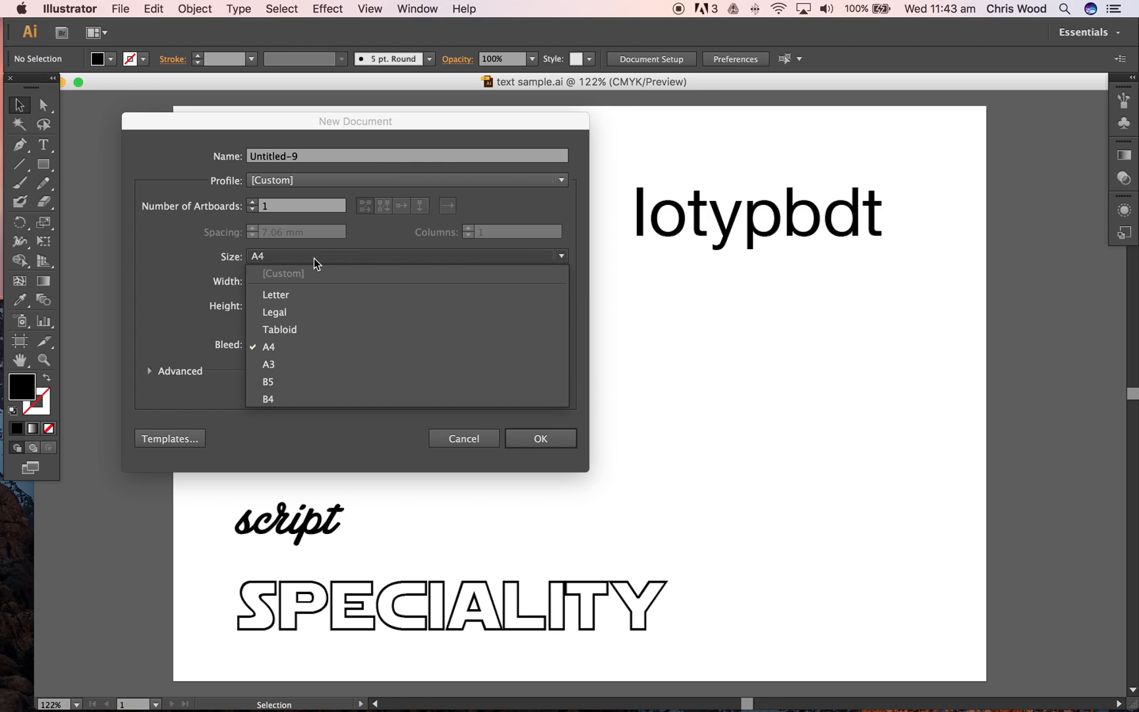
pyautogui.click(278, 354)
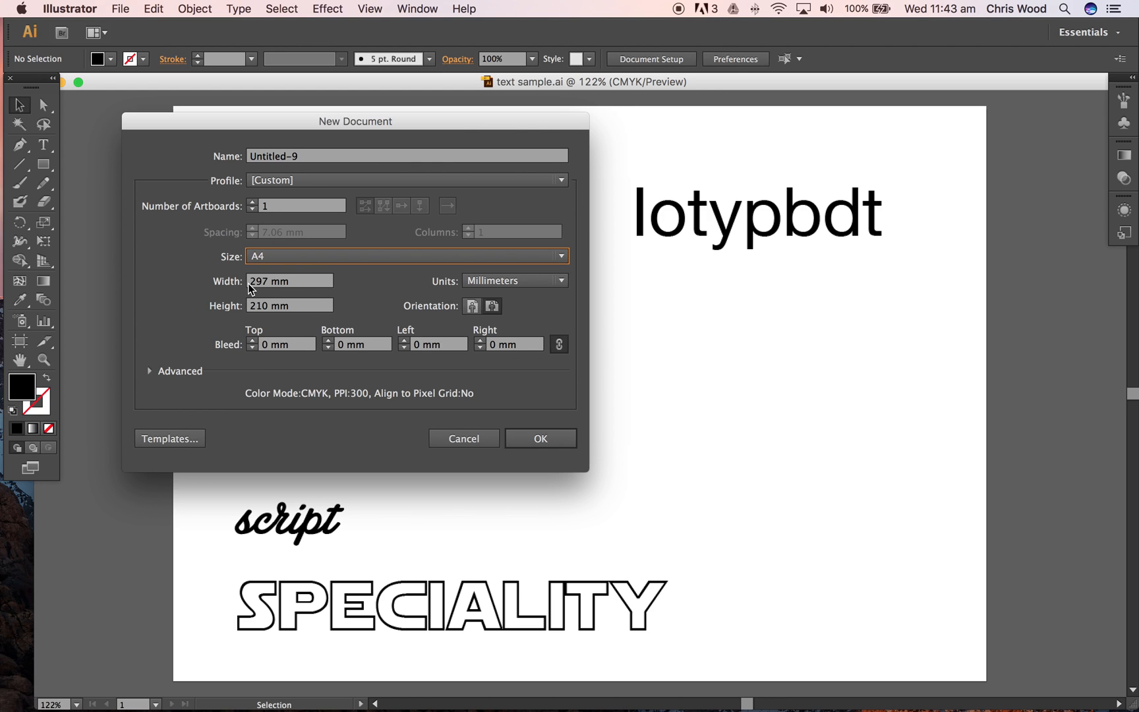
pyautogui.click(471, 310)
pyautogui.click(491, 308)
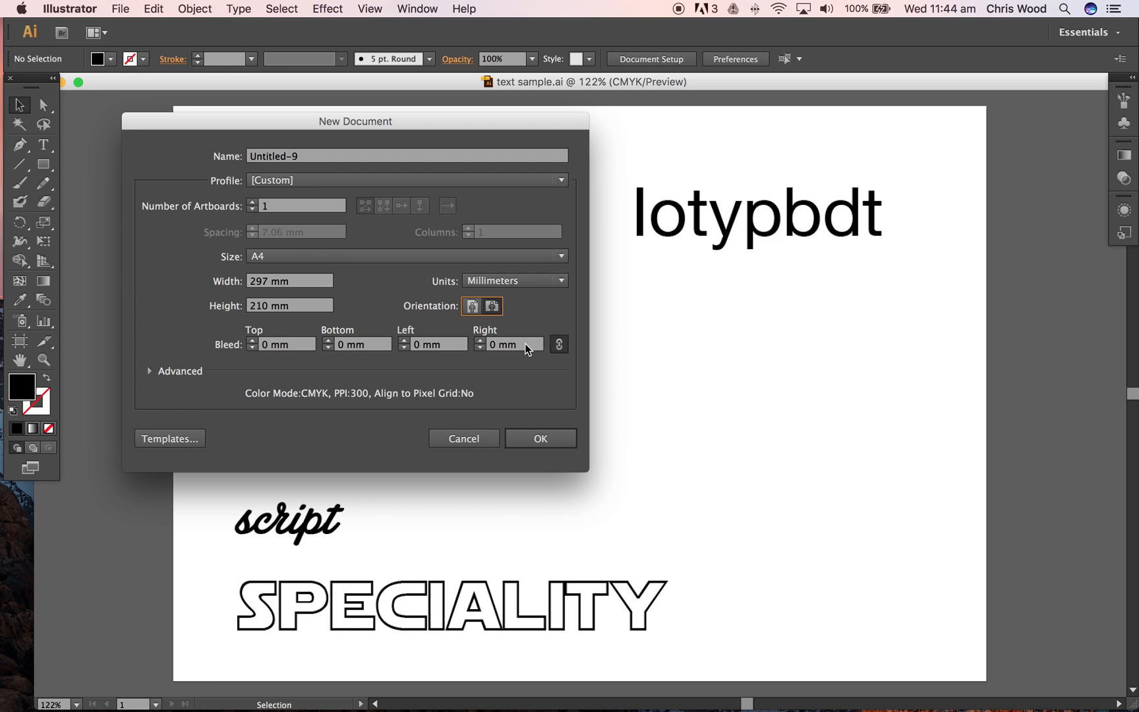
# Keep the new document's advanced color mode at CMYK and create the document
pyautogui.click(149, 372)
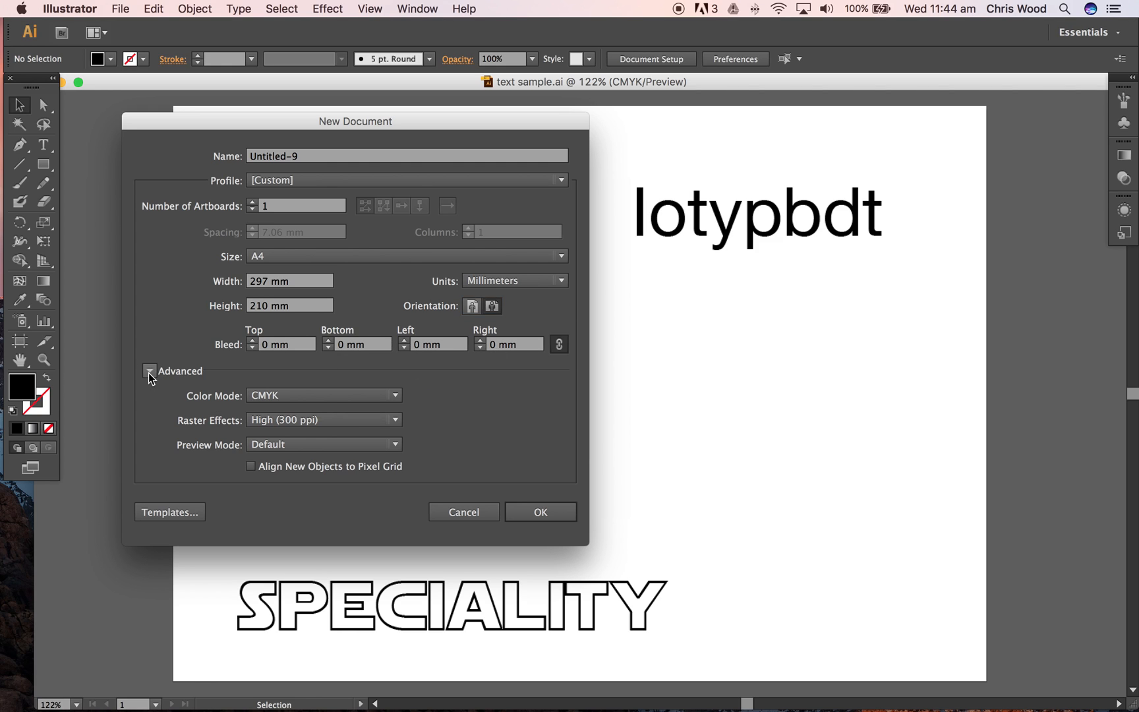
pyautogui.click(275, 398)
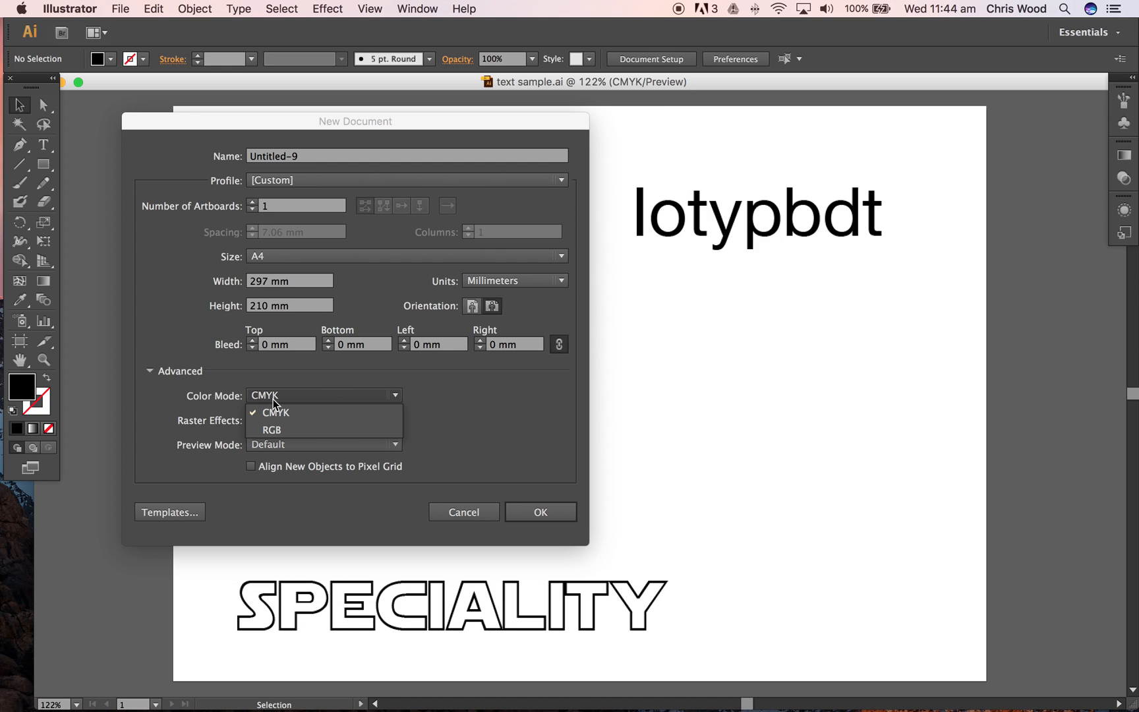
pyautogui.click(276, 399)
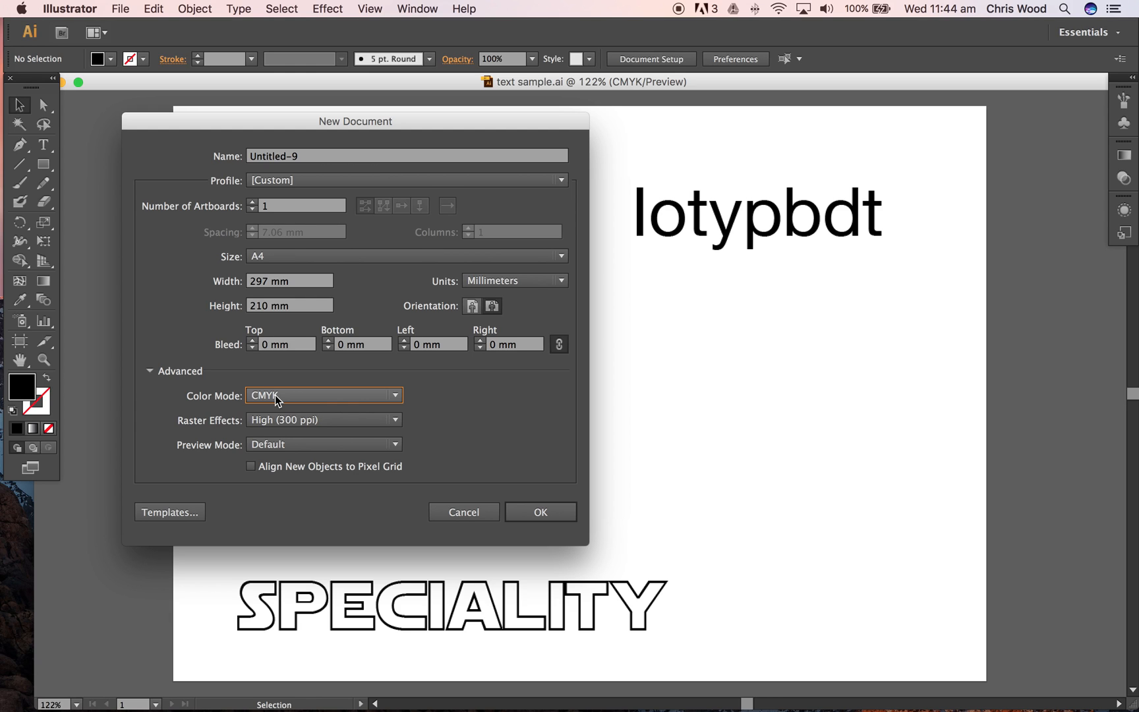
pyautogui.click(537, 512)
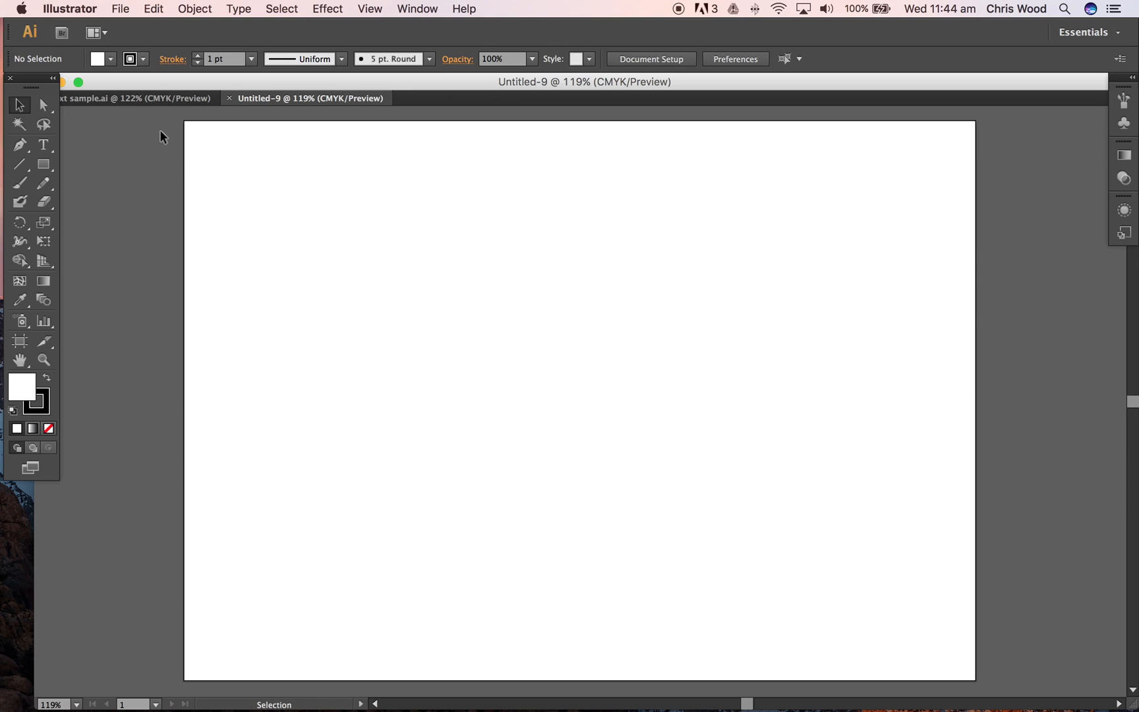
# Return to text sample.ai and examine the kerning paragraph up close at 400% zoom
pyautogui.click(134, 103)
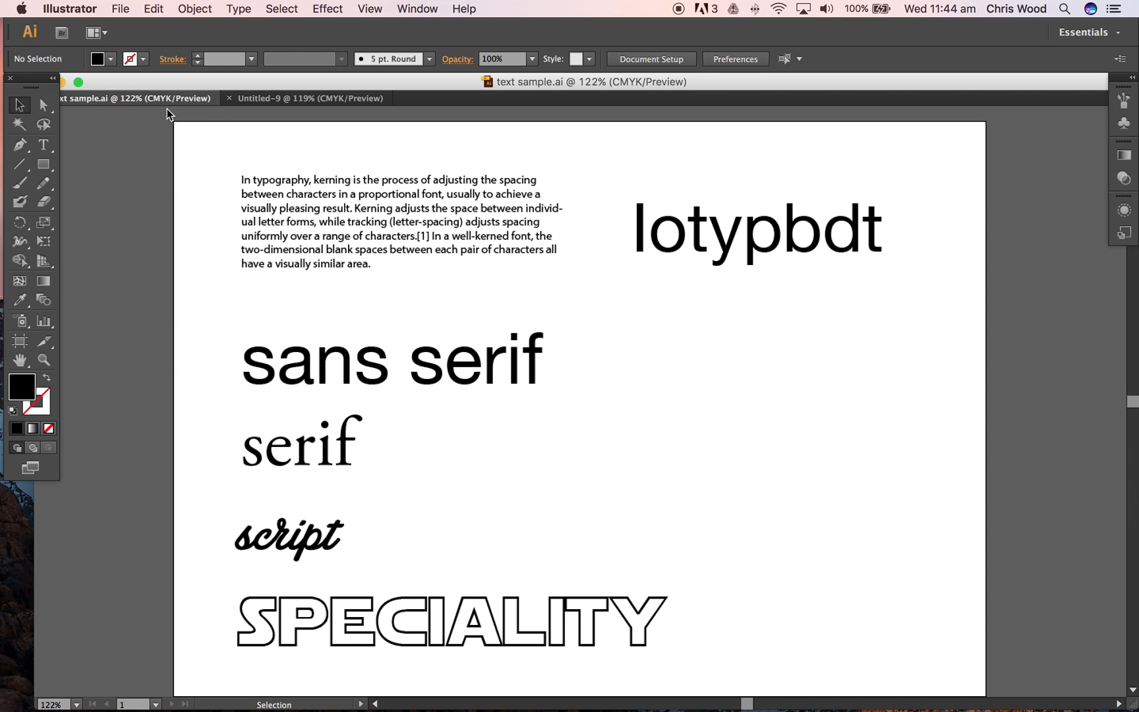
pyautogui.press('a')
pyautogui.press('v')
pyautogui.moveTo(181, 88)
pyautogui.mouseDown()
pyautogui.moveTo(209, 89)
pyautogui.moveTo(188, 91)
pyautogui.mouseUp()
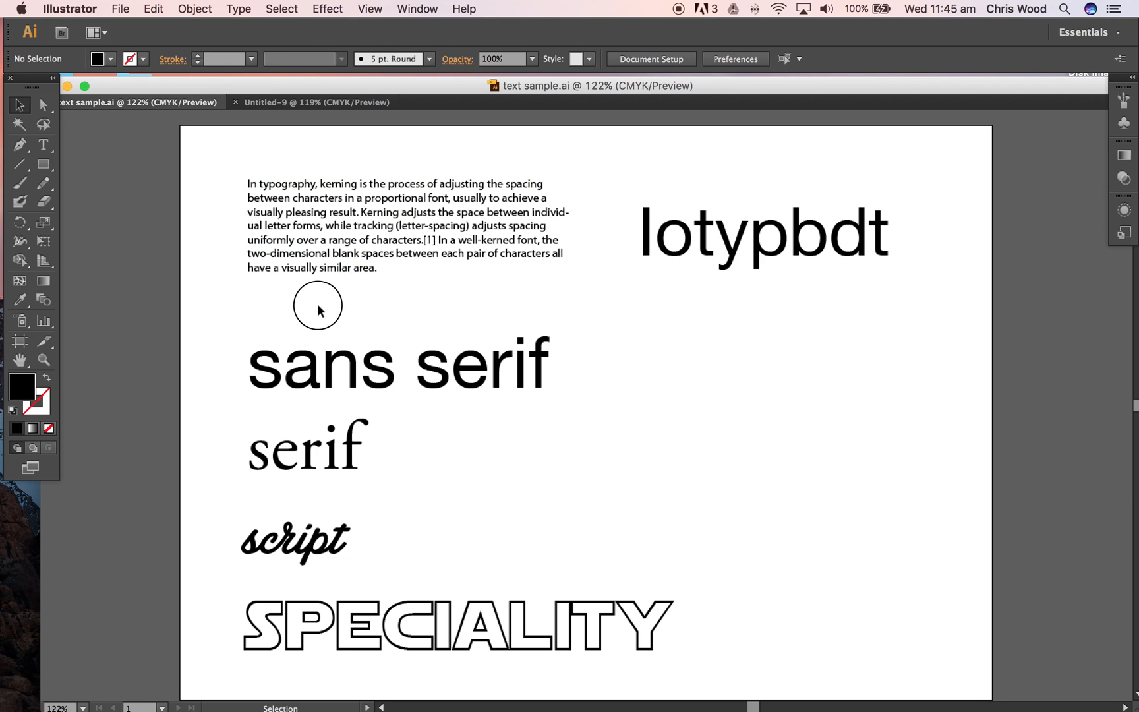
pyautogui.press('super+equal')
pyautogui.press('super+equal')
pyautogui.press('super+equal')
pyautogui.press('super+equal')
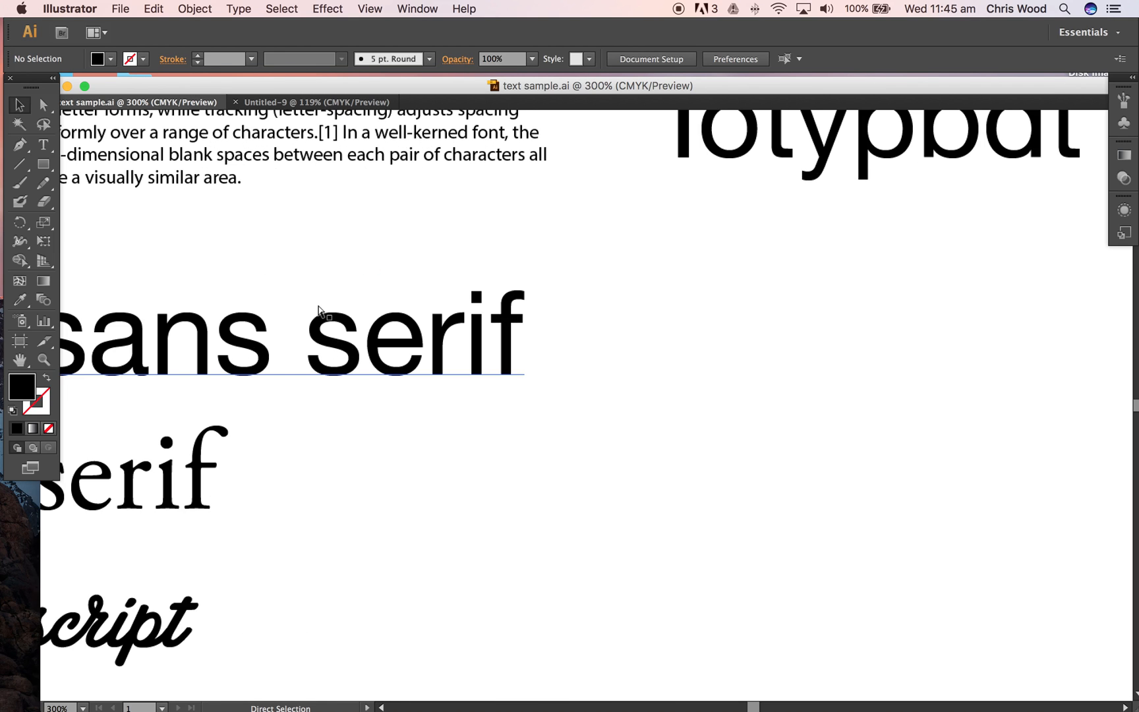
pyautogui.scroll(10, 318, 304)
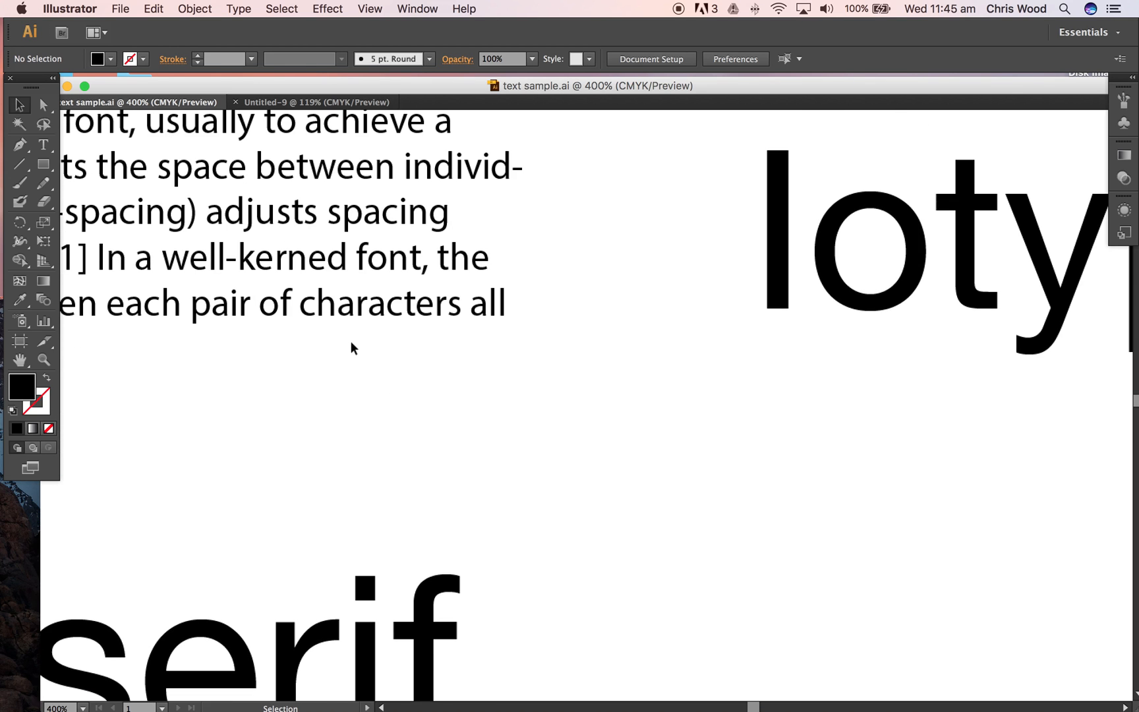
pyautogui.scroll(5, 355, 343)
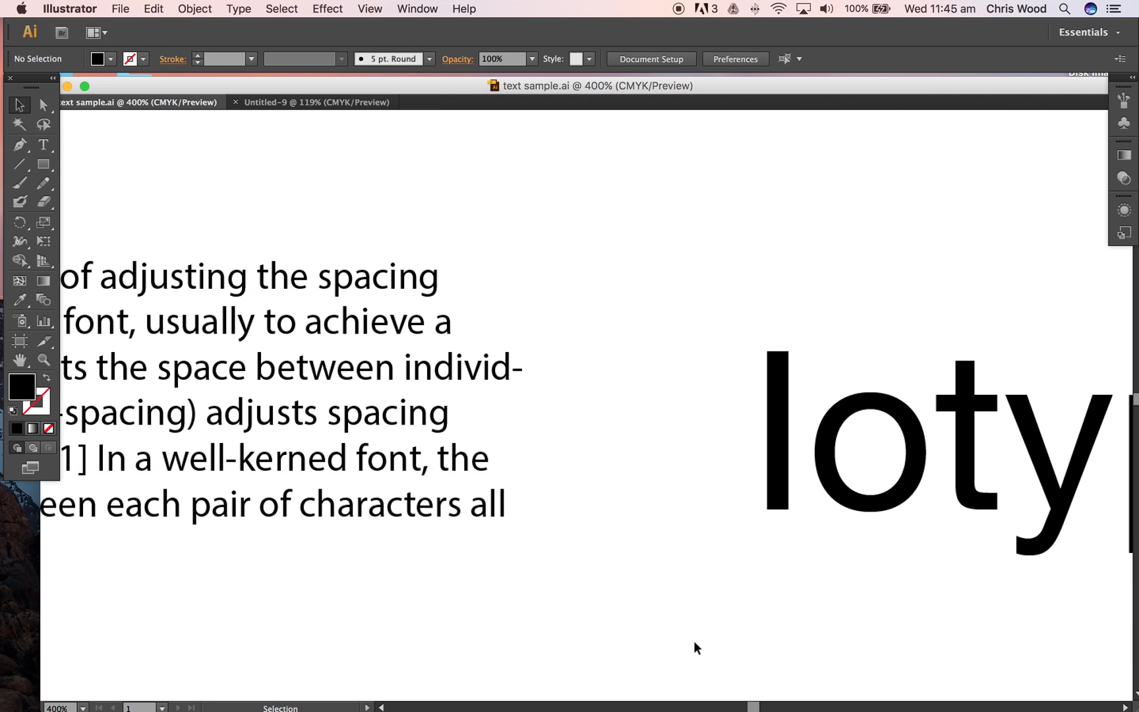
pyautogui.moveTo(748, 705); pyautogui.dragTo(745, 704)
pyautogui.scroll(-6, 654, 582)
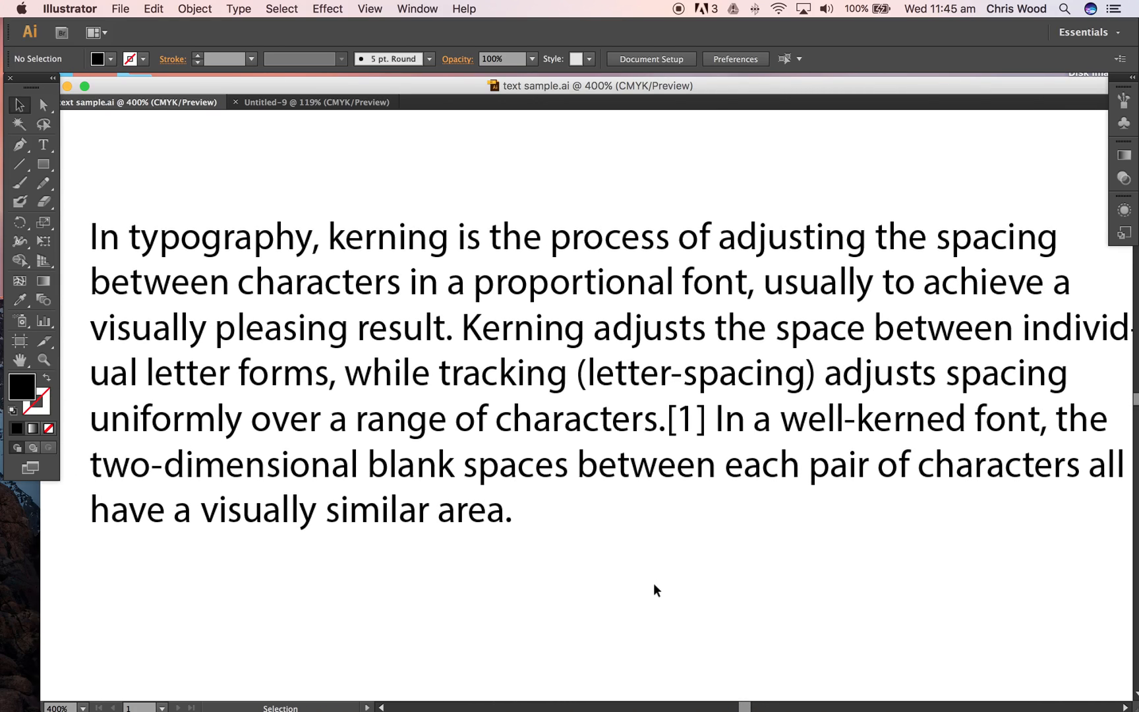
# Select the whole "sans serif" line with the Type tool to examine its typeface and letterforms
pyautogui.scroll(-7, 654, 589)
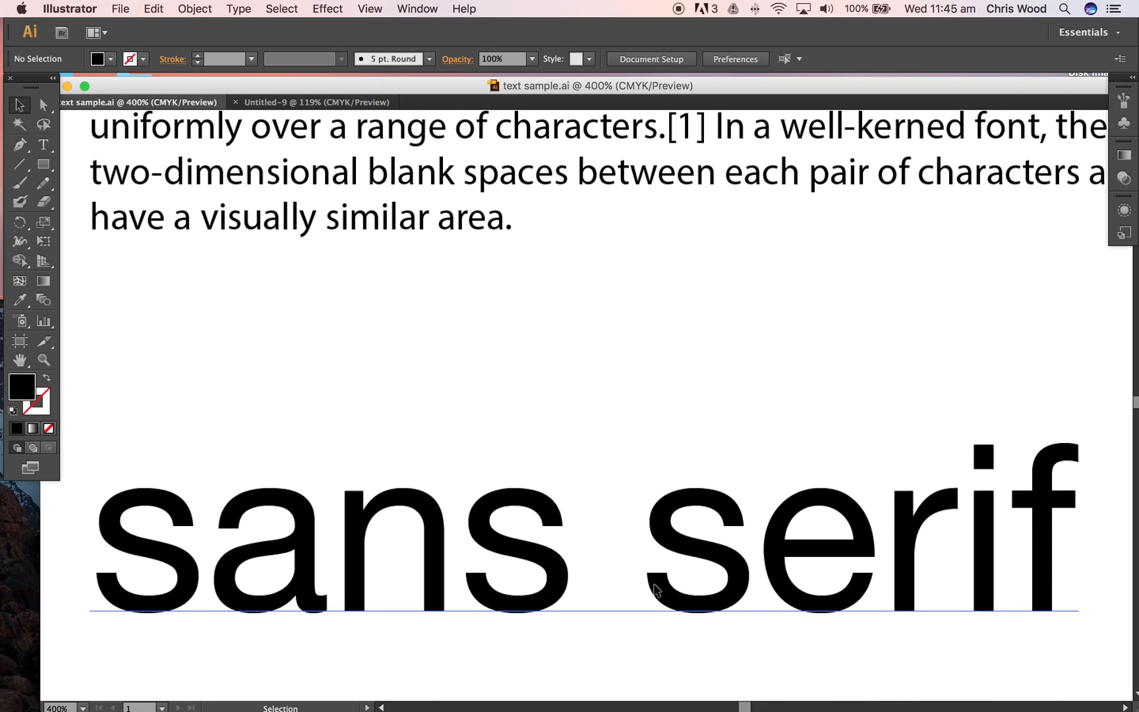
pyautogui.scroll(-2, 655, 589)
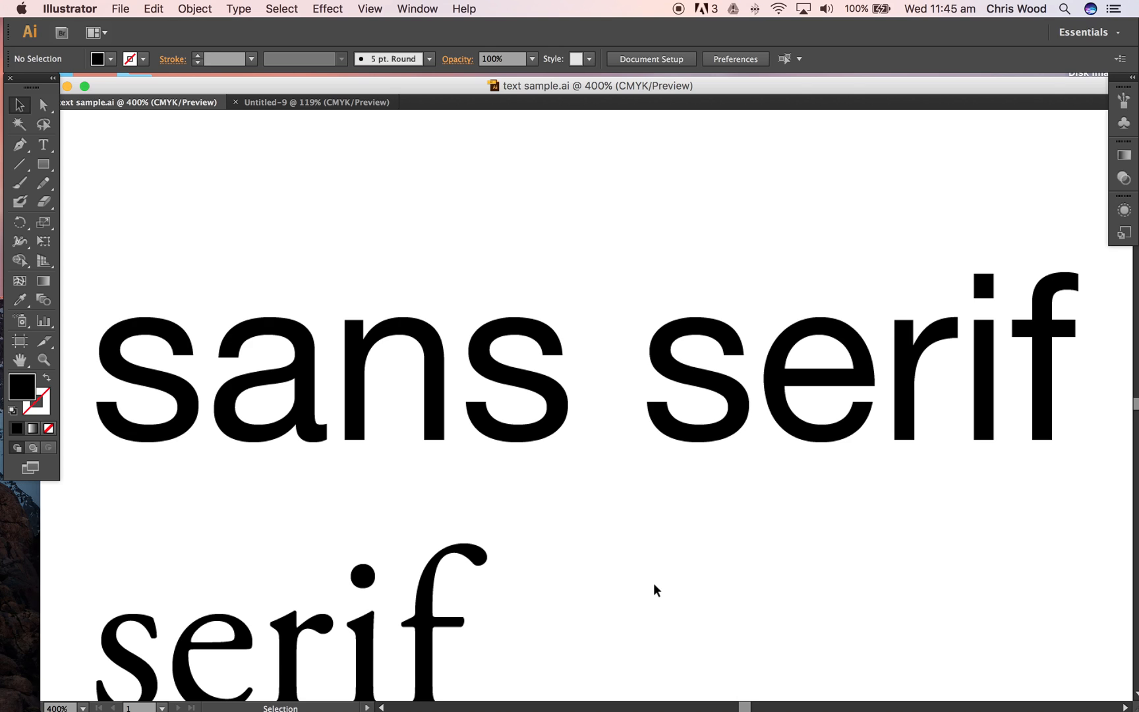
pyautogui.scroll(1, 613, 539)
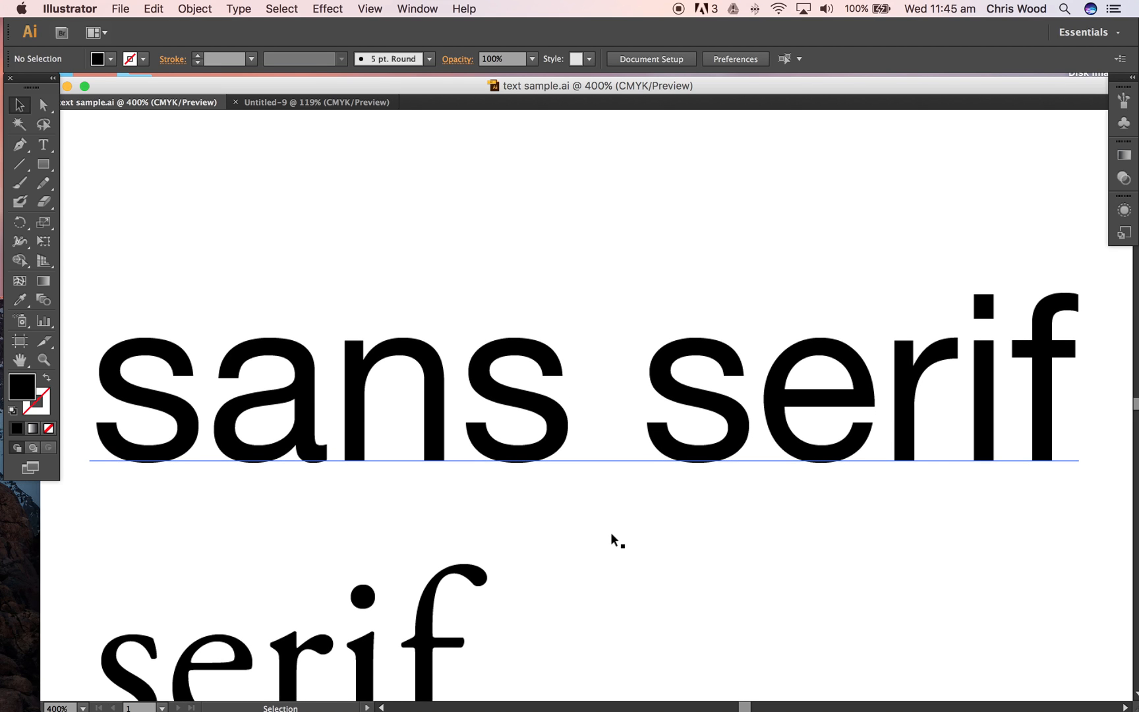
pyautogui.click(44, 145)
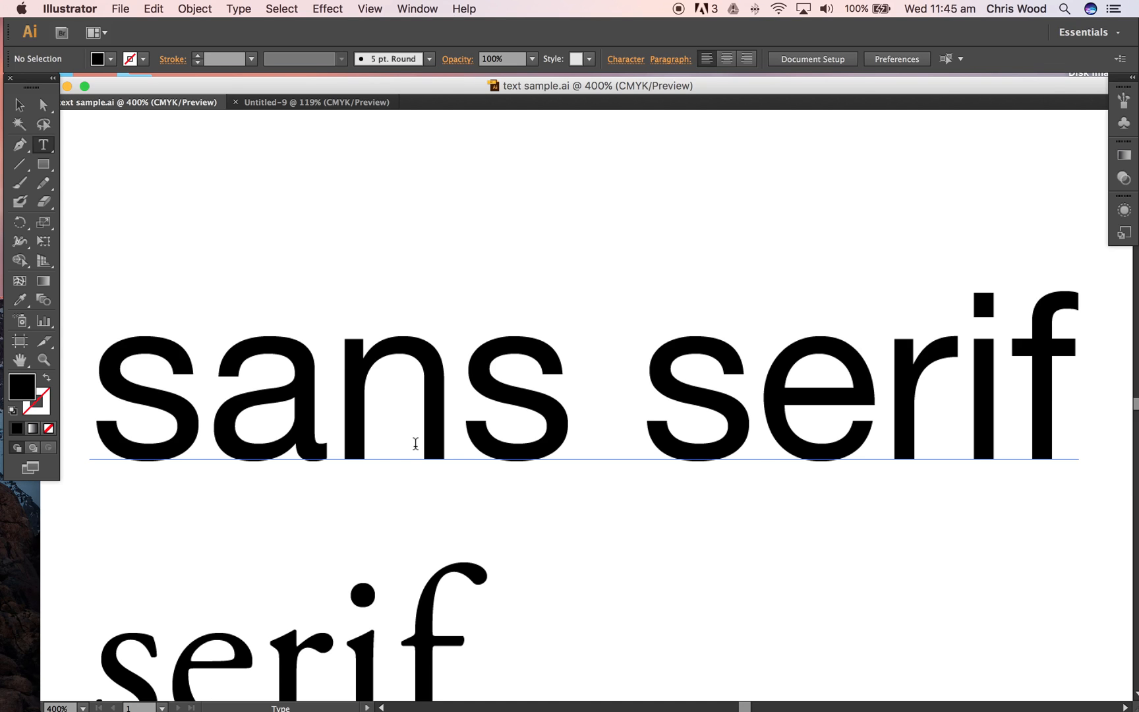
pyautogui.moveTo(229, 375); pyautogui.dragTo(583, 392)
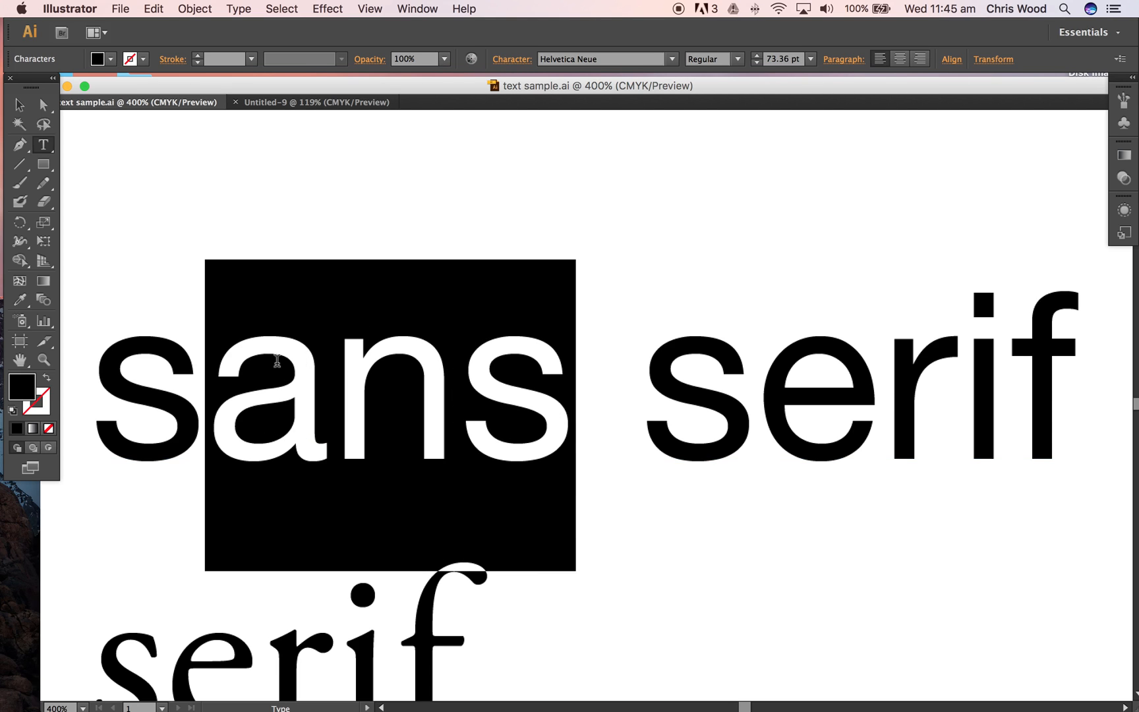
pyautogui.moveTo(124, 386); pyautogui.dragTo(1074, 372)
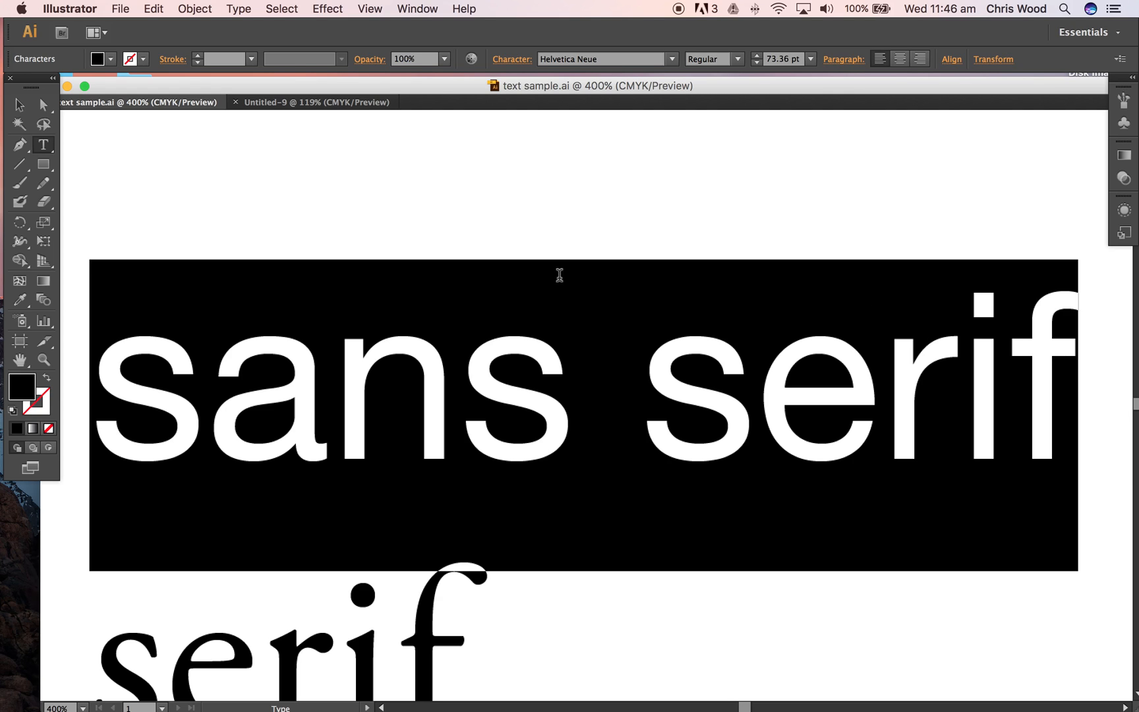
pyautogui.click(80, 368)
pyautogui.moveTo(113, 370); pyautogui.dragTo(1056, 377)
# Select letters of the "serif" sample with the Type tool to examine its typeface, and finish with nothing selected
pyautogui.scroll(-3, 393, 399)
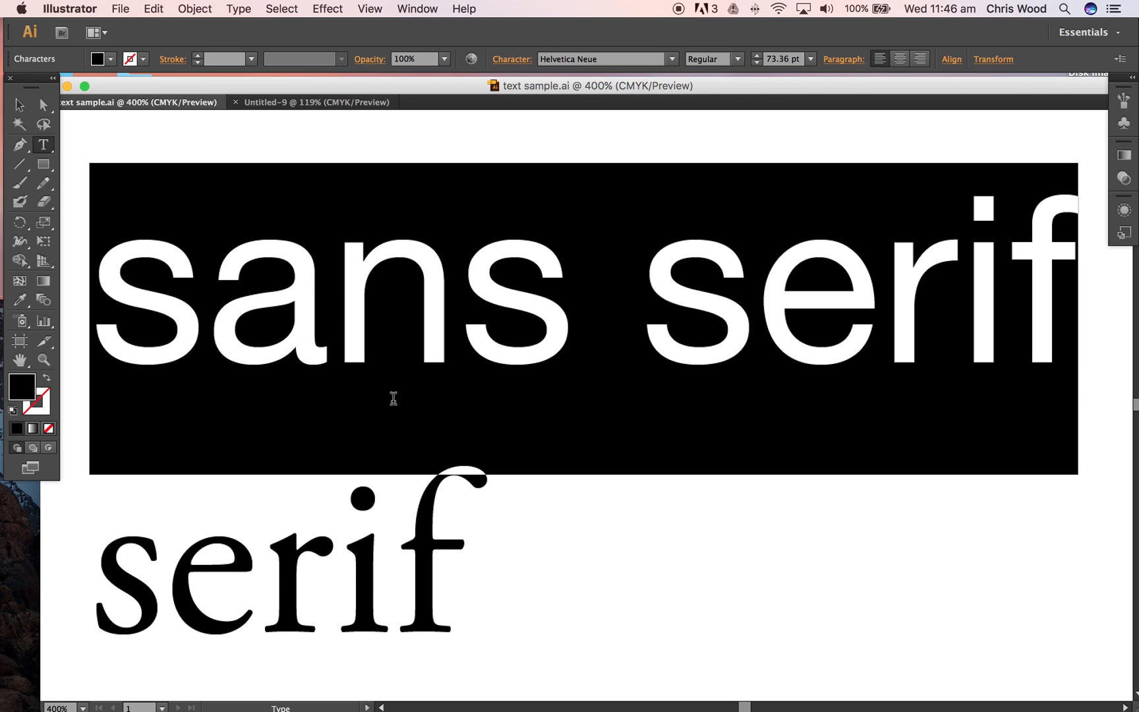
pyautogui.scroll(-1, 394, 398)
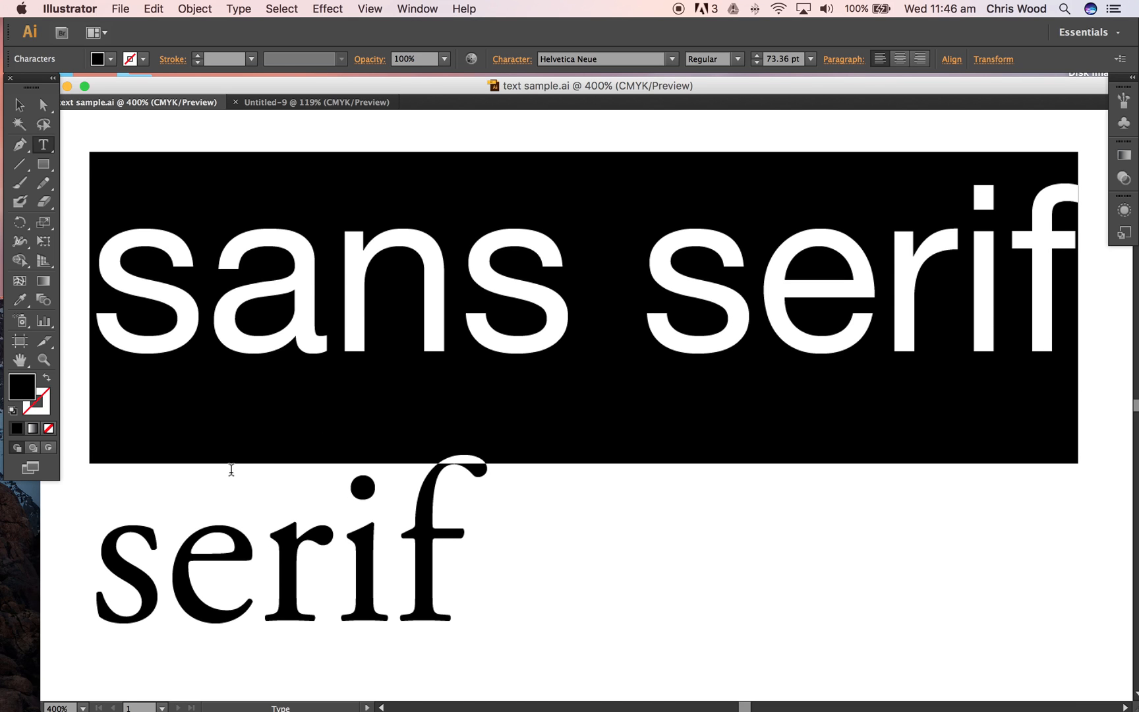
pyautogui.click(139, 562)
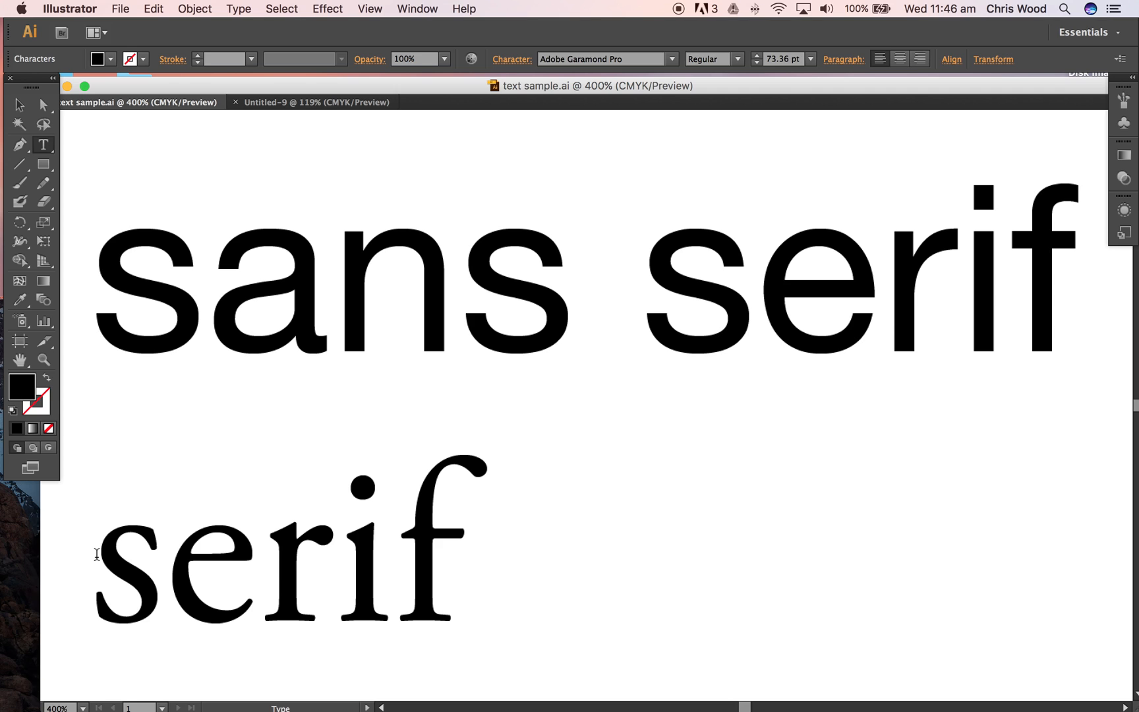
pyautogui.moveTo(97, 554); pyautogui.dragTo(548, 542)
pyautogui.scroll(-5, 548, 542)
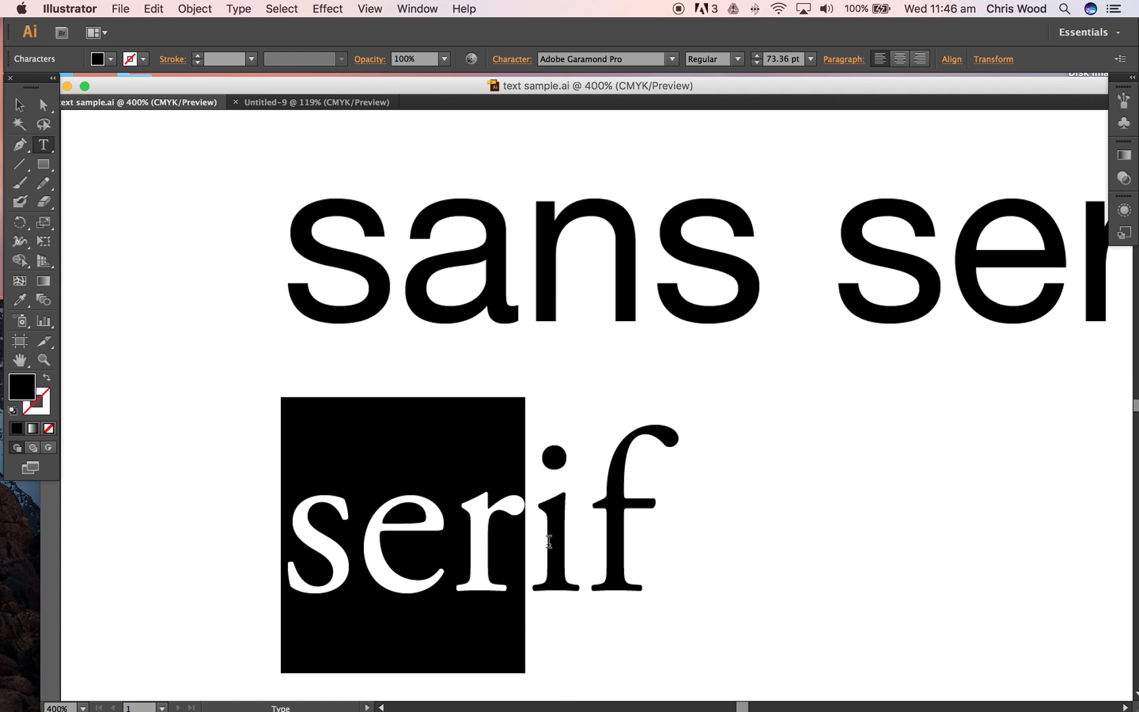
pyautogui.click(810, 528)
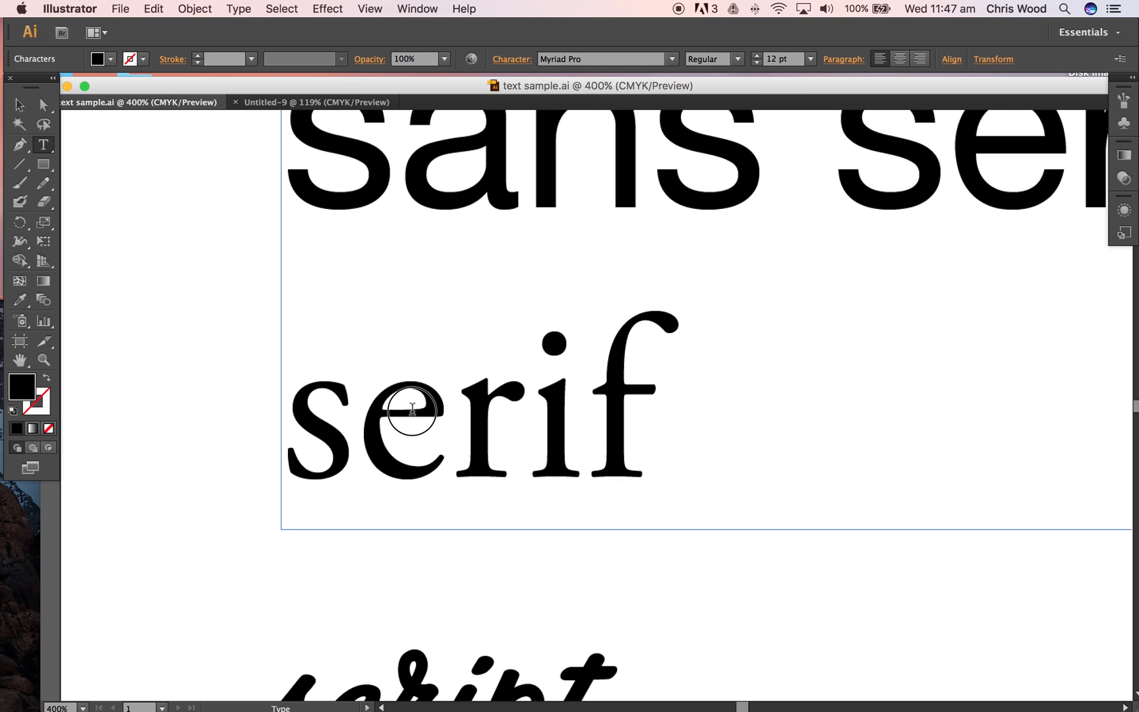
pyautogui.click(19, 104)
pyautogui.click(155, 243)
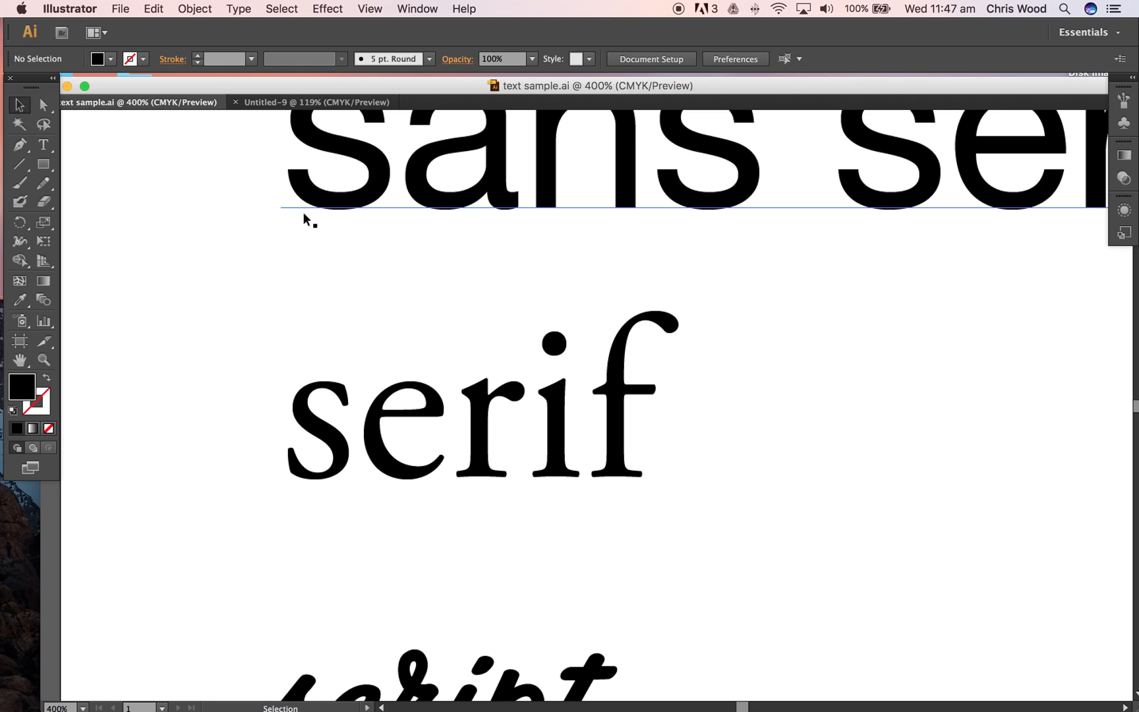
# Select the "serif" sample as an object to examine its typeface and letterforms against the "sans serif" line
pyautogui.click(614, 436)
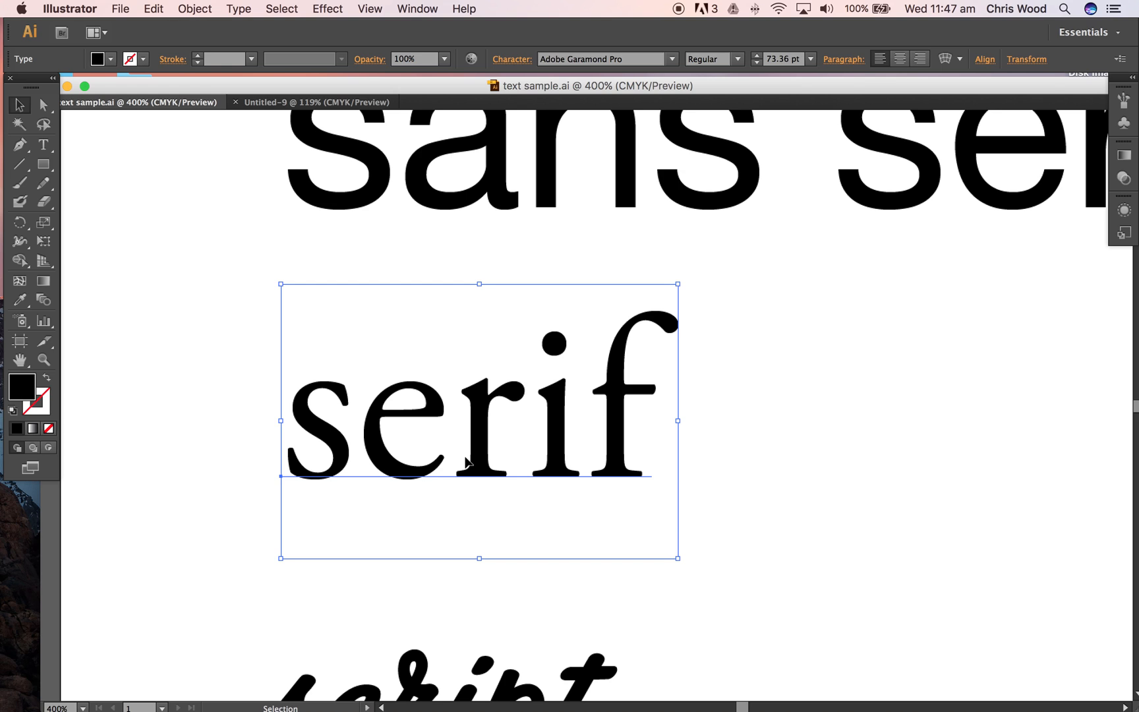
pyautogui.scroll(-1, 458, 485)
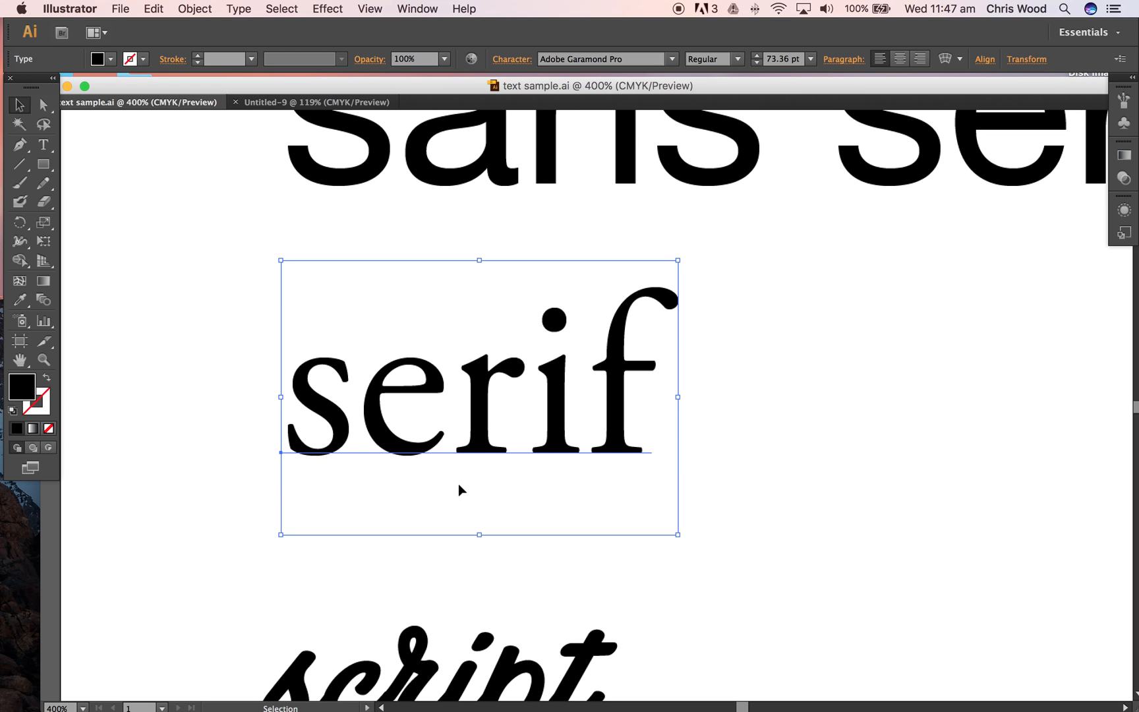
pyautogui.scroll(-2, 459, 485)
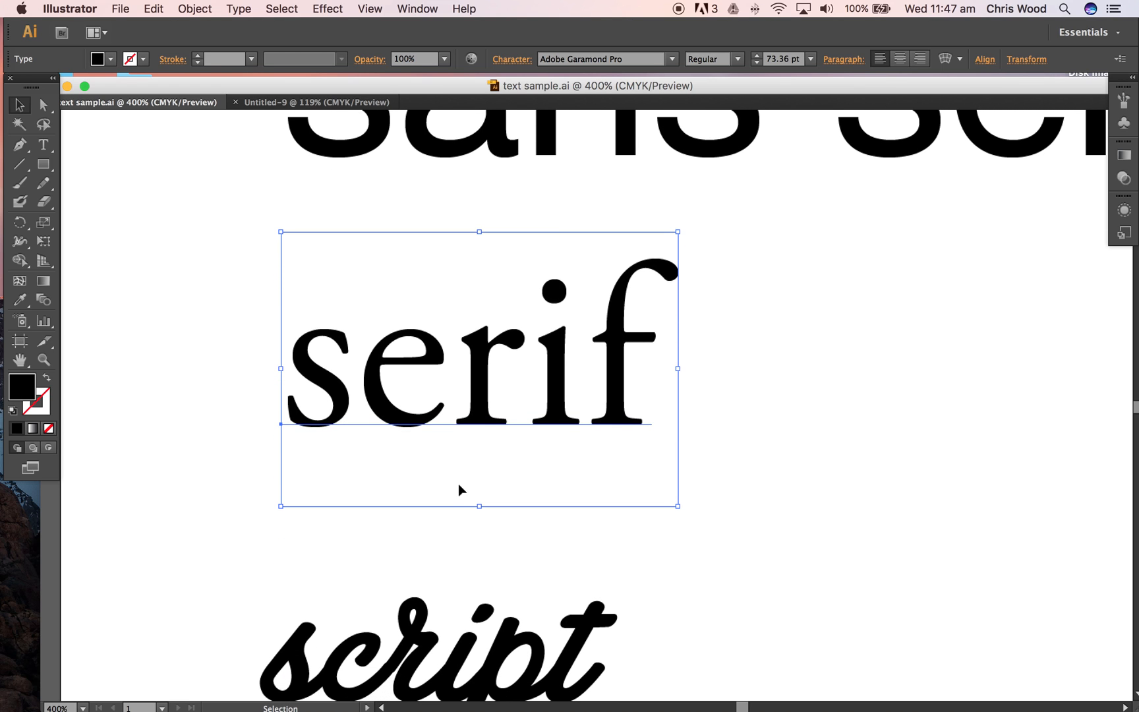
pyautogui.scroll(3, 459, 486)
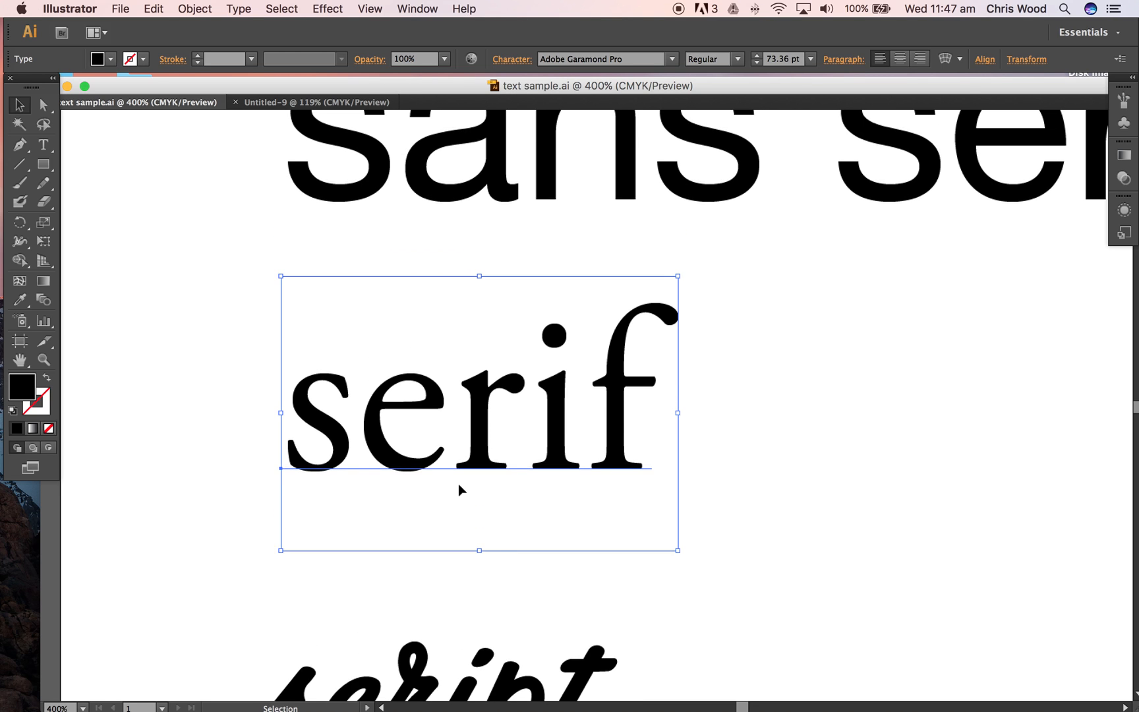
pyautogui.scroll(2, 459, 487)
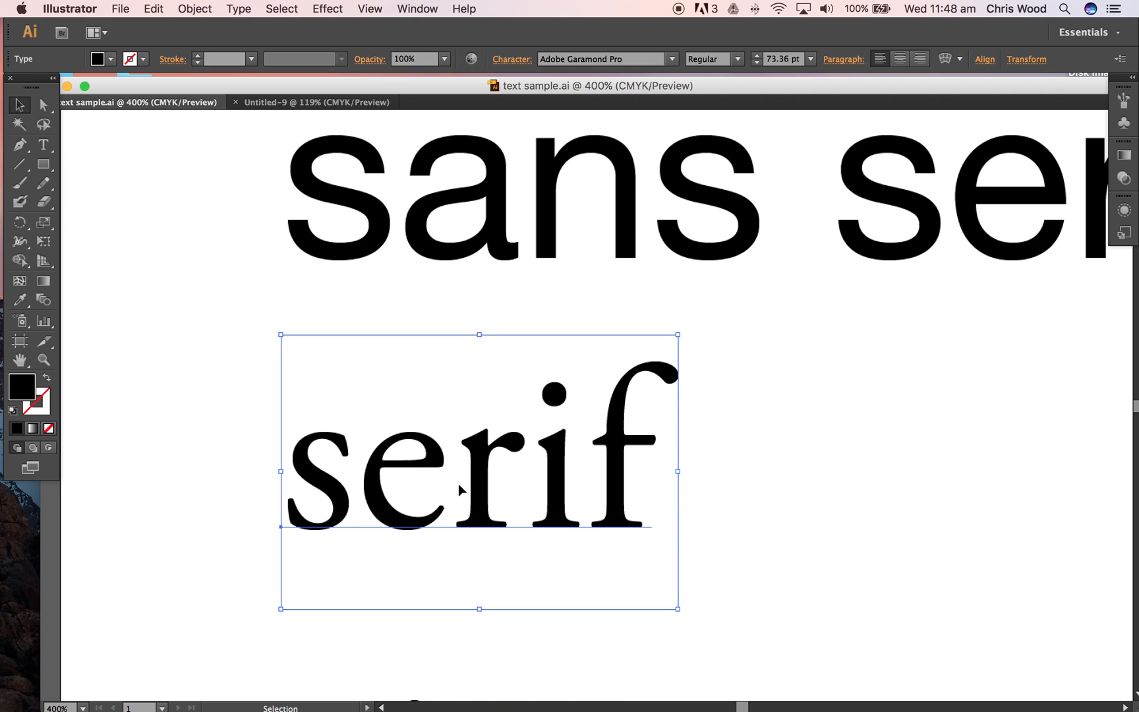
# Select the "script" sample to examine its typeface and joined letterforms, and finish with nothing selected
pyautogui.scroll(-12, 459, 488)
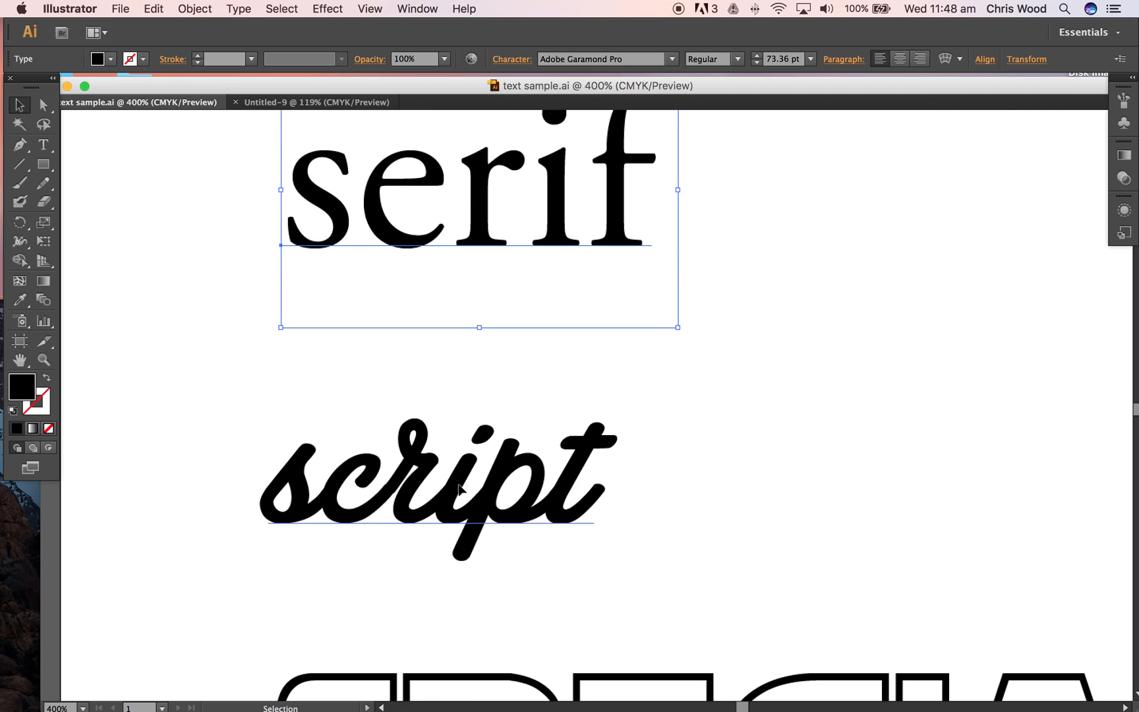
pyautogui.scroll(-4, 459, 485)
pyautogui.click(602, 401)
pyautogui.moveTo(592, 407)
pyautogui.mouseDown()
pyautogui.moveTo(573, 412)
pyautogui.moveTo(595, 403)
pyautogui.mouseUp()
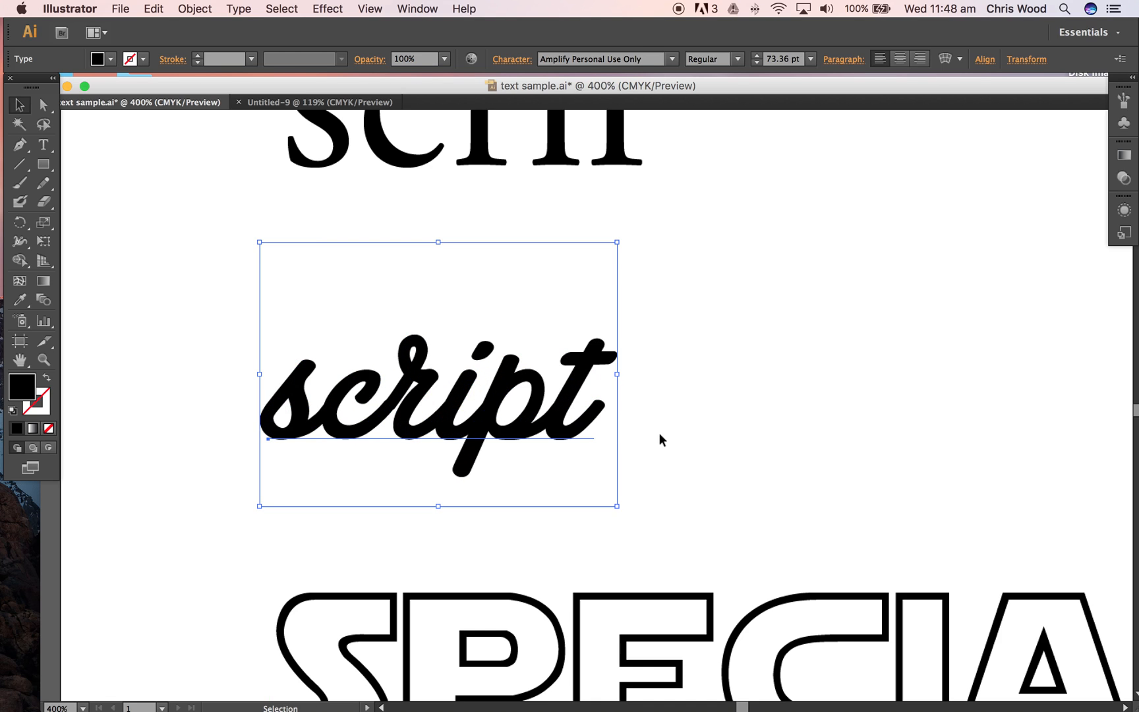
pyautogui.click(659, 437)
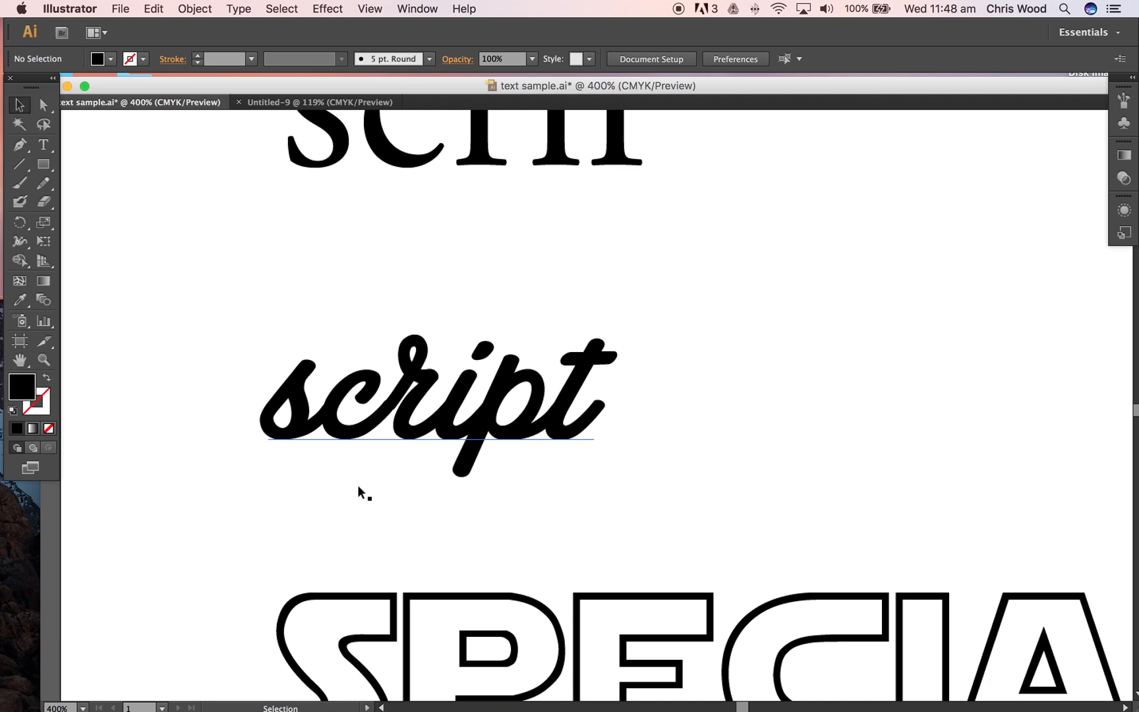
# Examine the outlined "SPECIALITY" sample beneath the script sample at 300% zoom
pyautogui.scroll(-2, 397, 469)
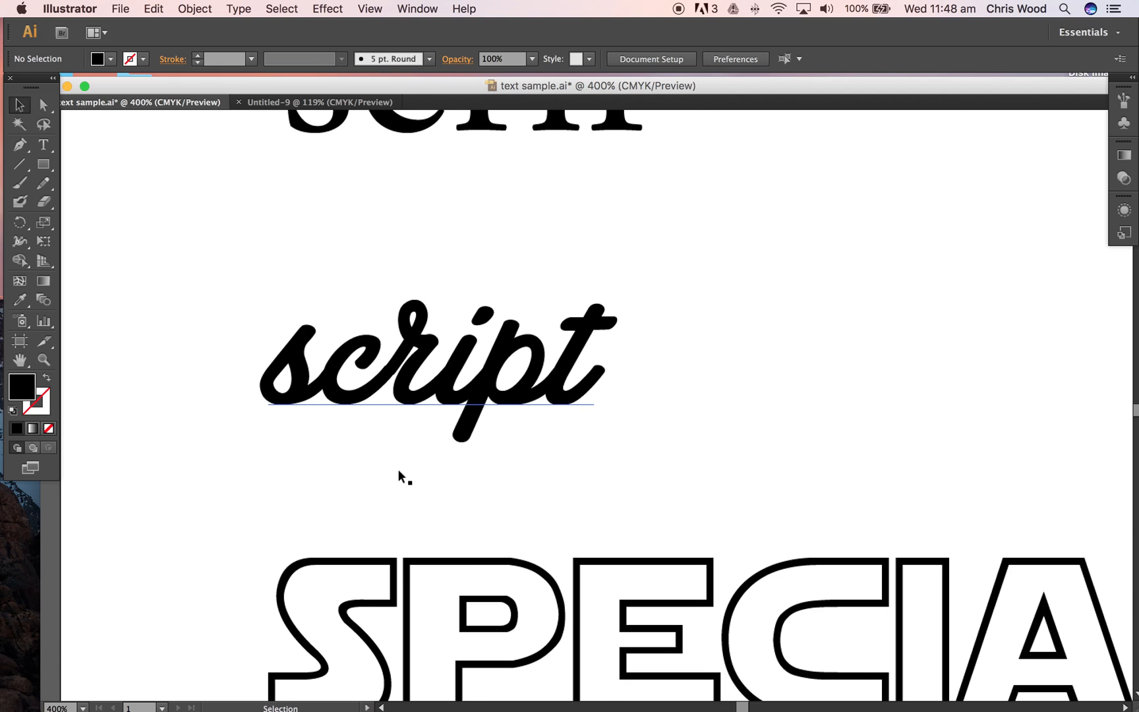
pyautogui.scroll(-5, 389, 369)
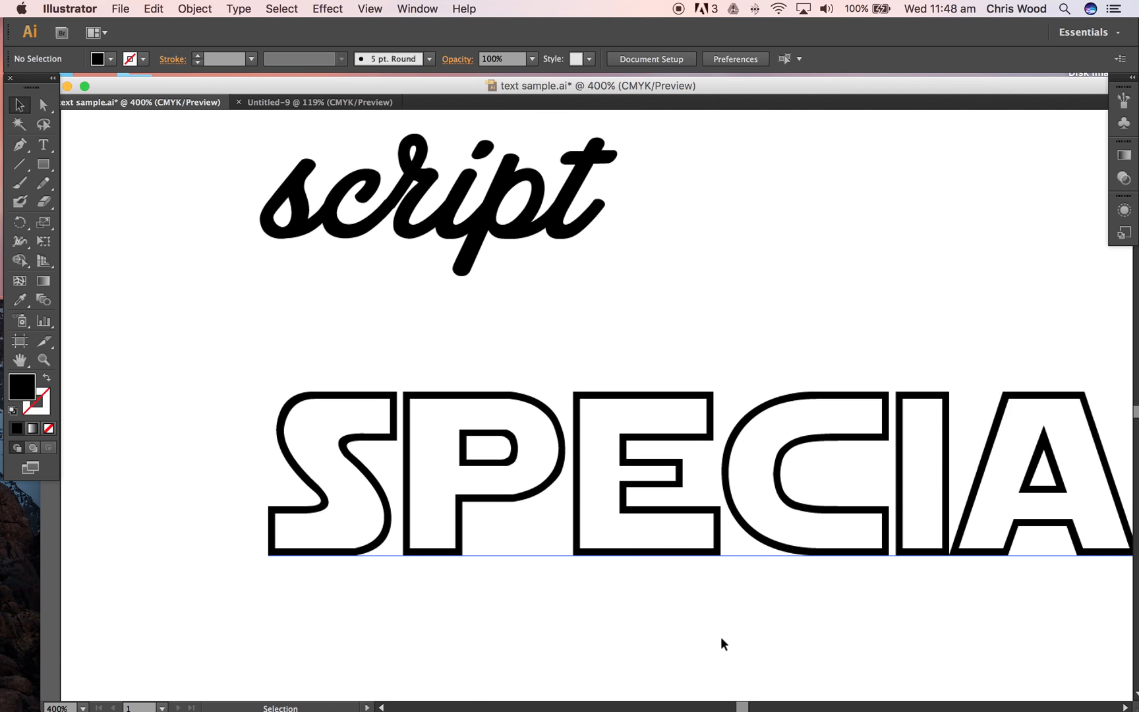
pyautogui.moveTo(745, 706); pyautogui.dragTo(744, 706)
pyautogui.press('super+minus')
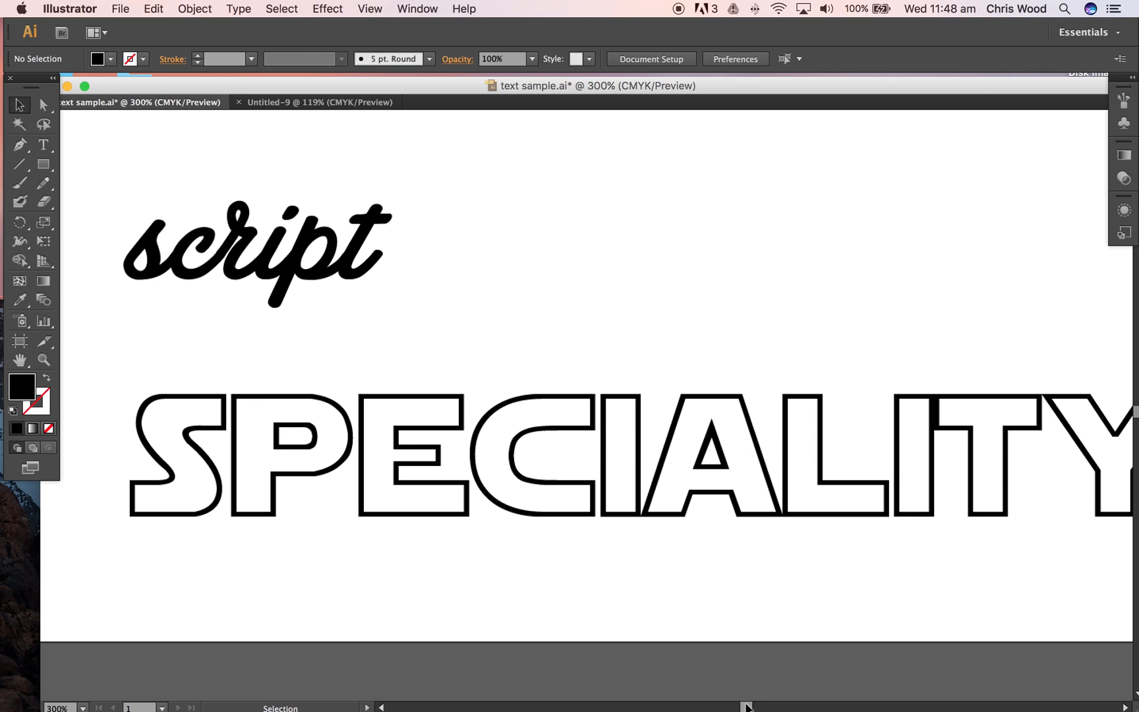
pyautogui.scroll(-3, 768, 686)
pyautogui.scroll(2, 765, 686)
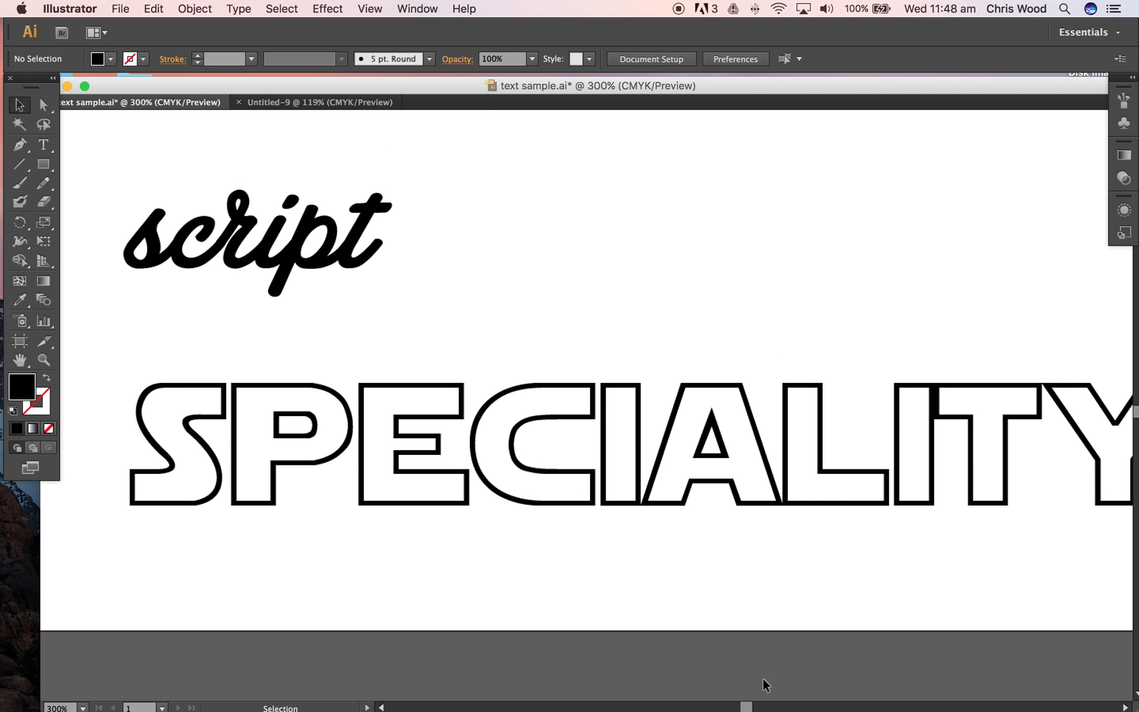
pyautogui.moveTo(749, 710); pyautogui.dragTo(747, 707)
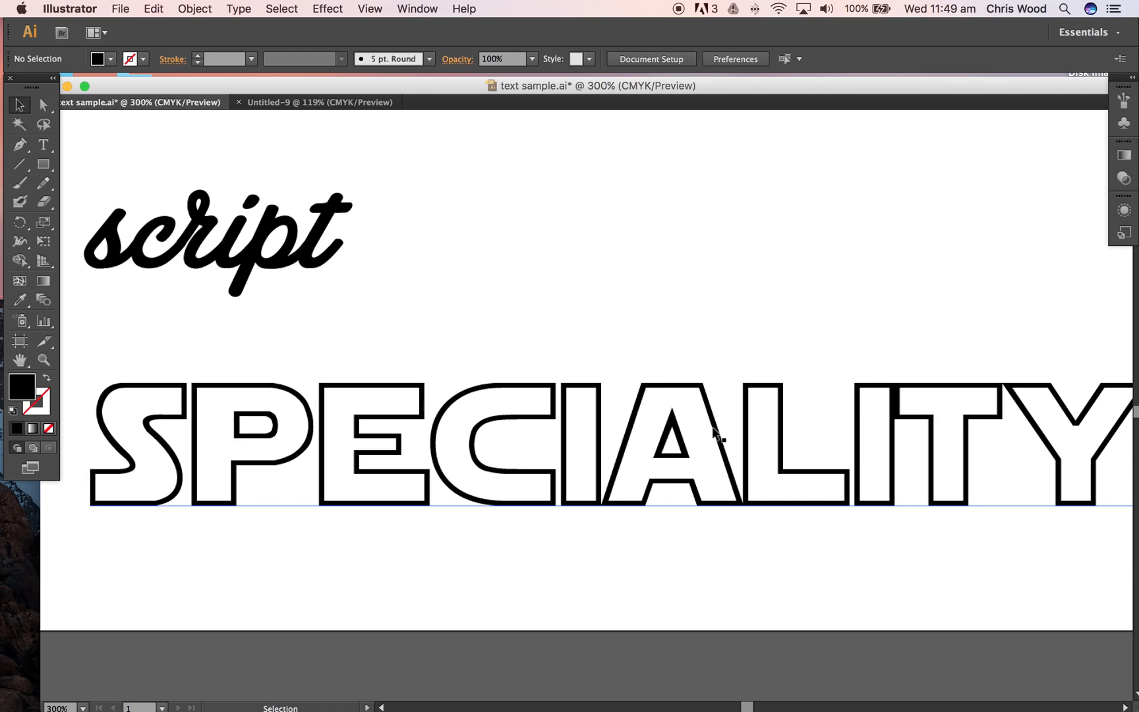
# Review the samples back up to the kerning paragraph and bring the word "lotypbdt" beside it into view
pyautogui.scroll(10, 539, 390)
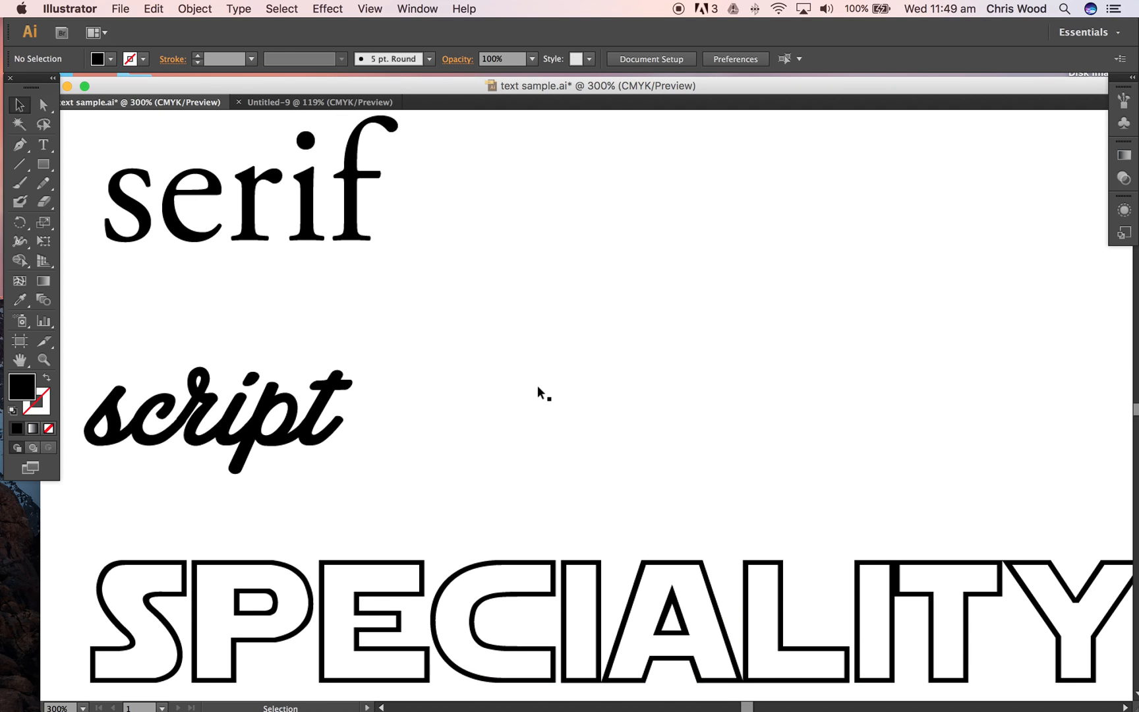
pyautogui.scroll(10, 537, 386)
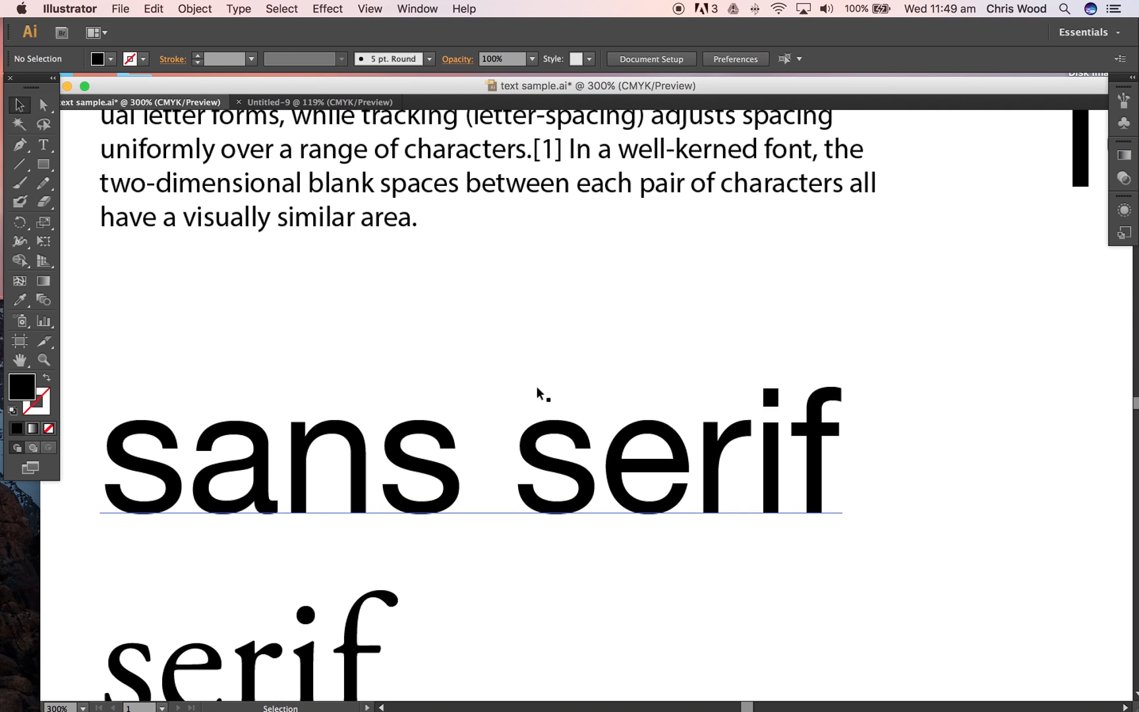
pyautogui.scroll(2, 538, 388)
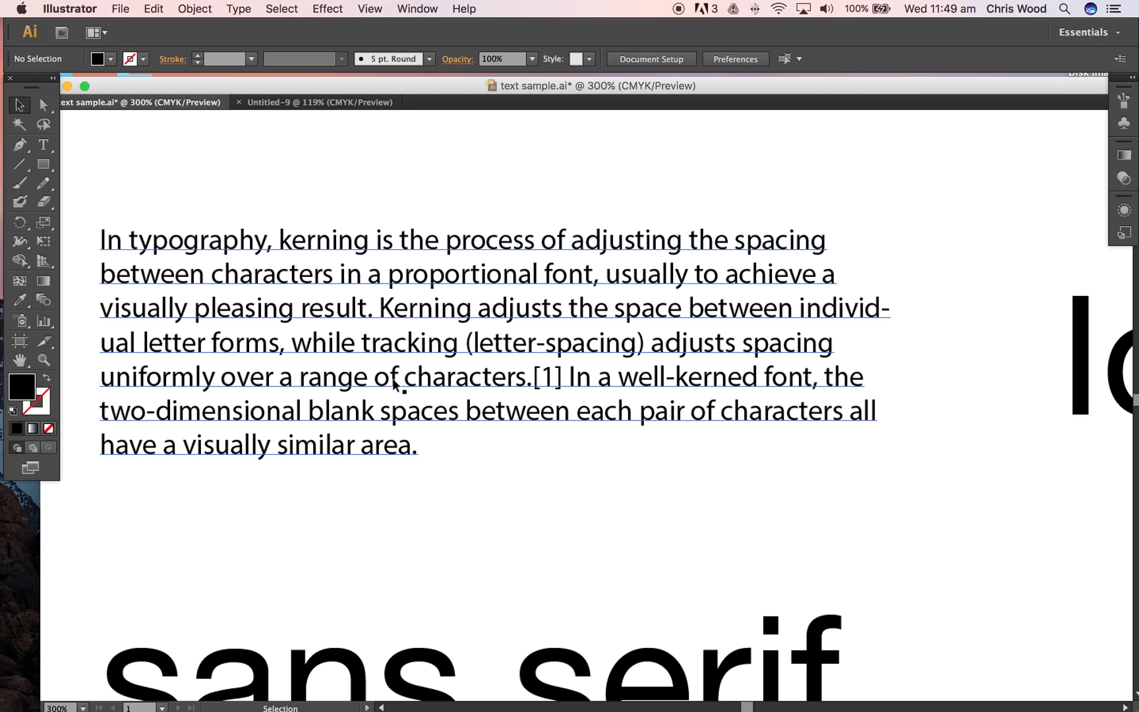
pyautogui.scroll(2, 780, 422)
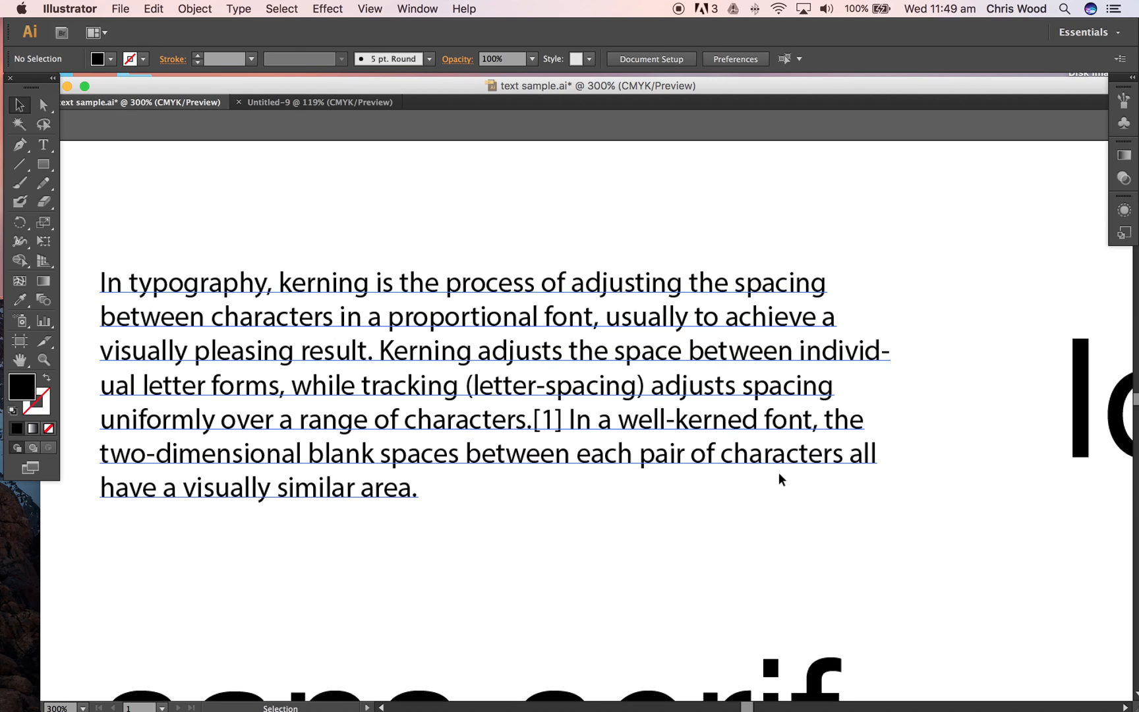
pyautogui.click(1125, 707)
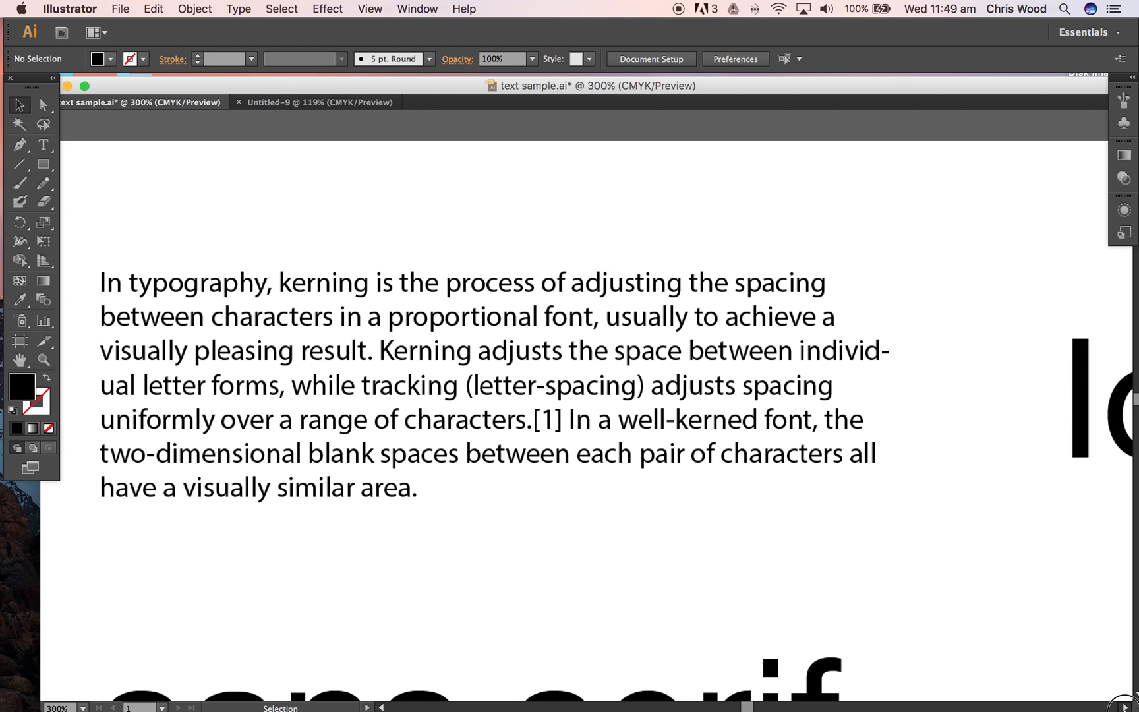
pyautogui.click(1124, 707)
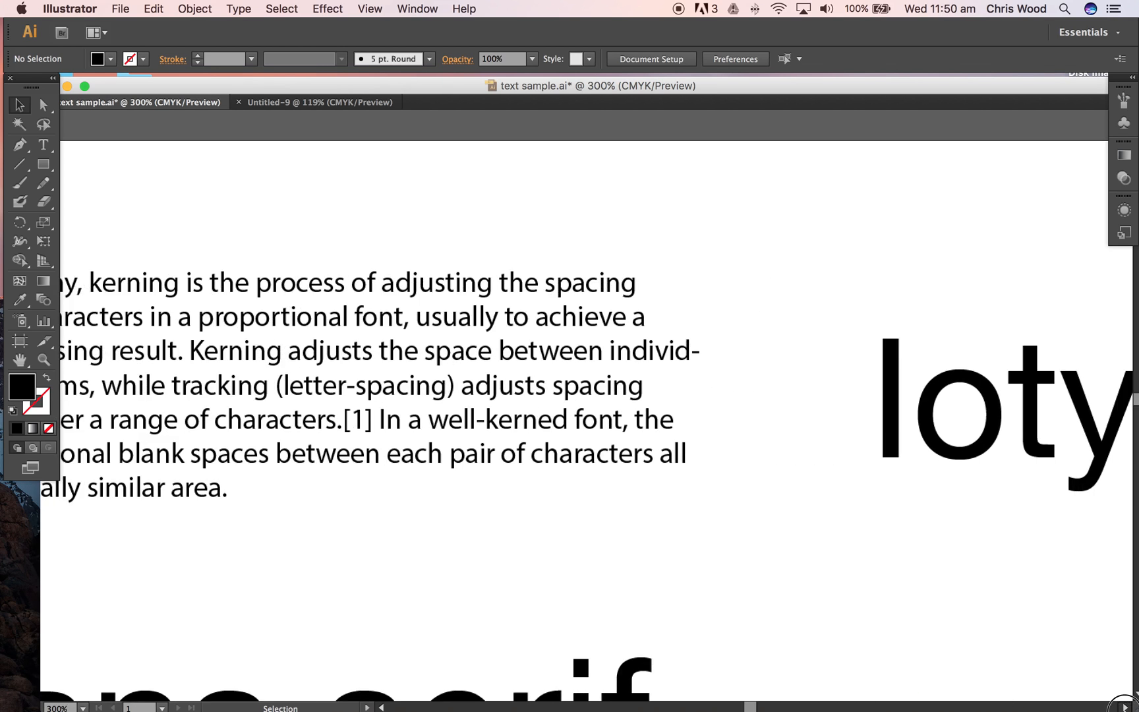
pyautogui.click(1125, 707)
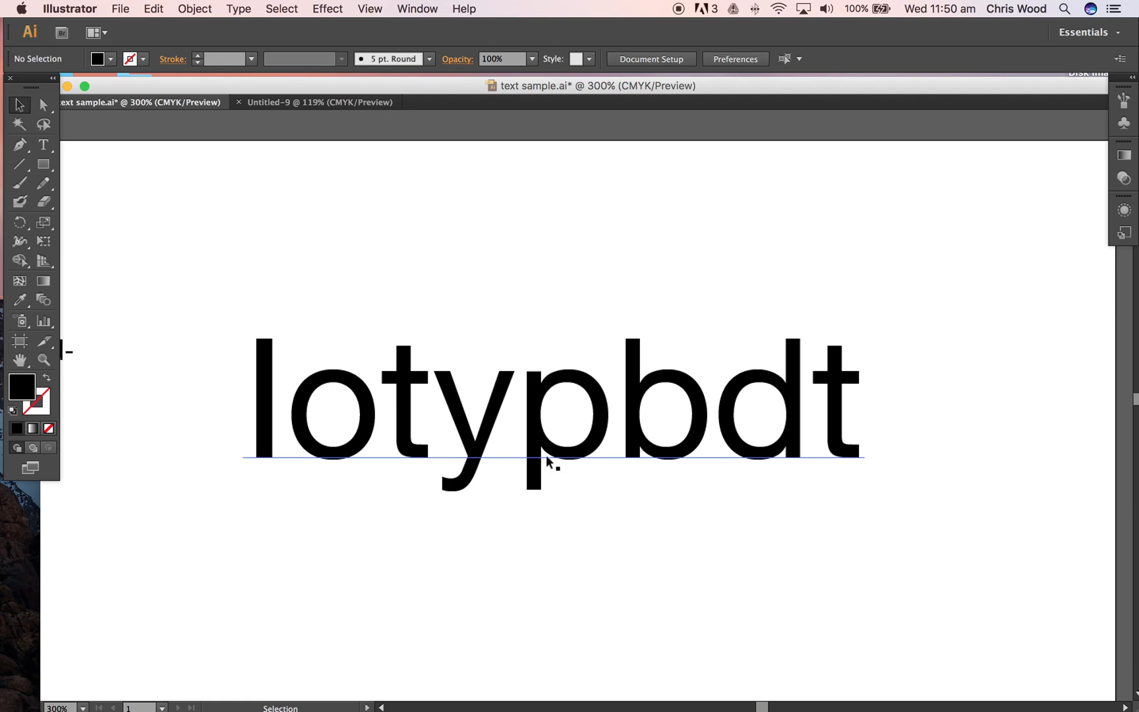
# Point out the letter gaps in "lotypbdt" by placing the Type tool's insertion point between successive letters through to the final "t"
pyautogui.click(482, 431)
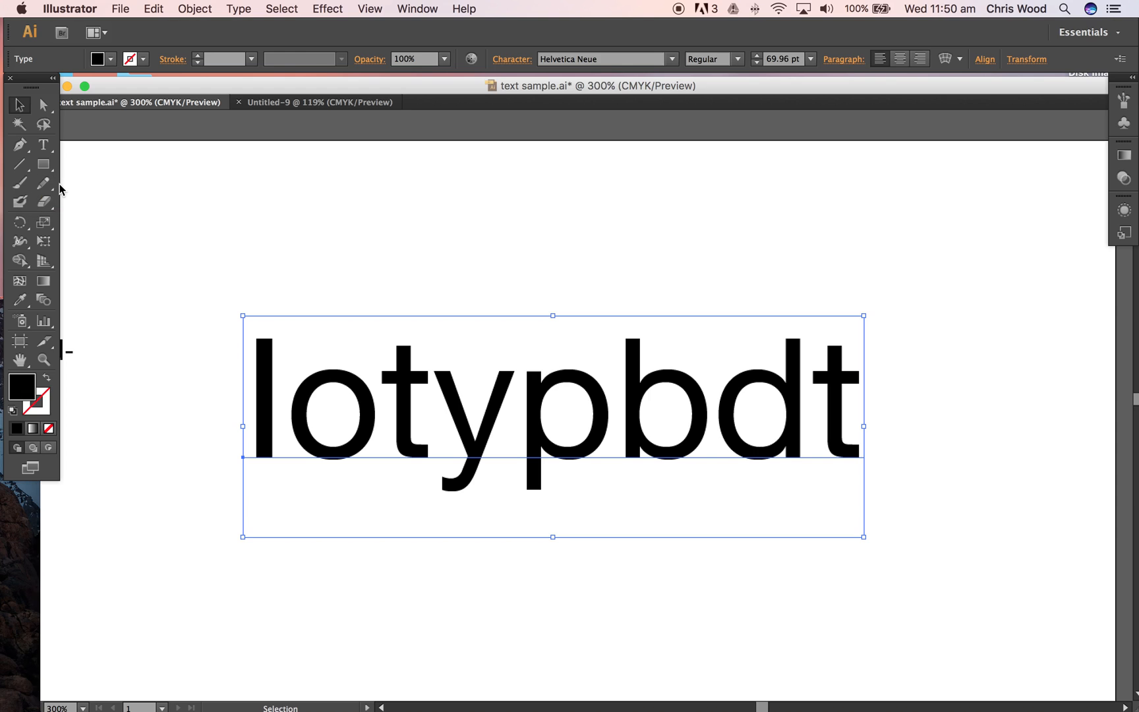
pyautogui.click(43, 146)
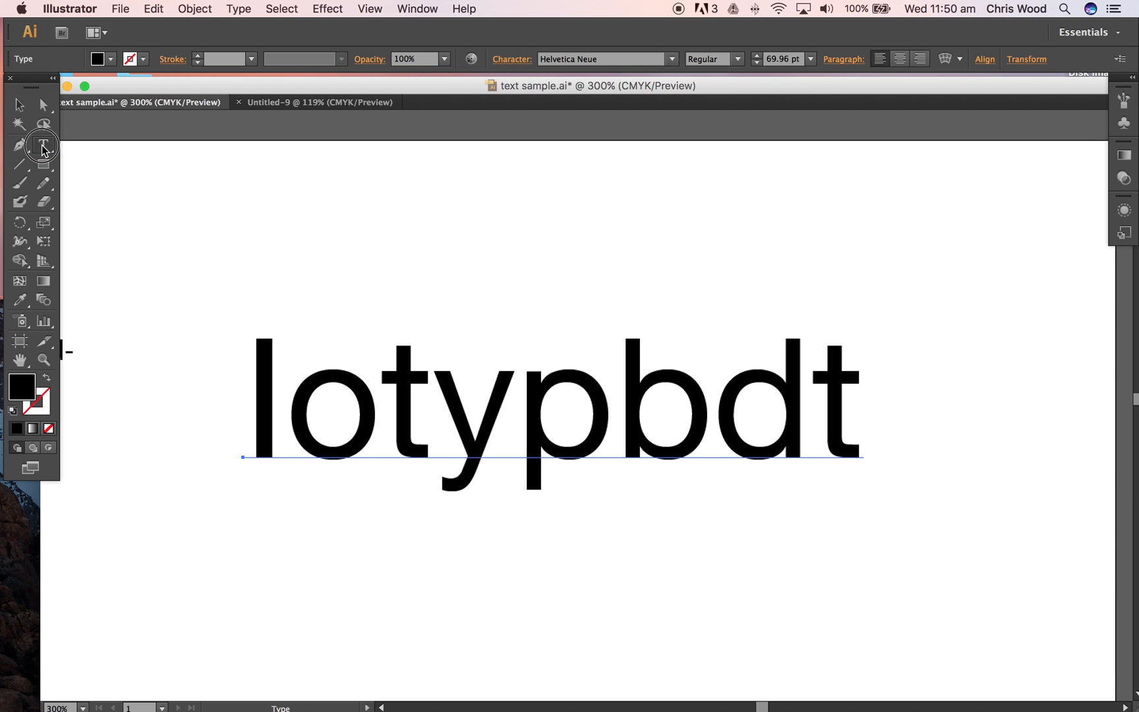
pyautogui.click(293, 399)
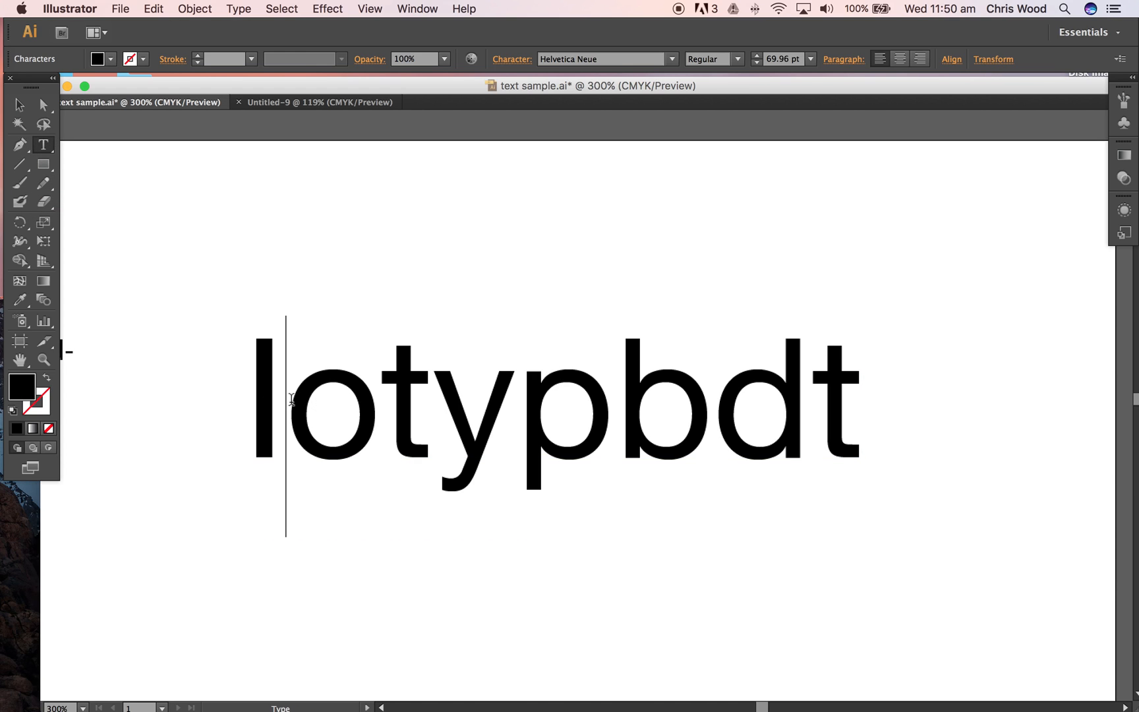
pyautogui.click(377, 407)
pyautogui.click(437, 414)
pyautogui.click(512, 420)
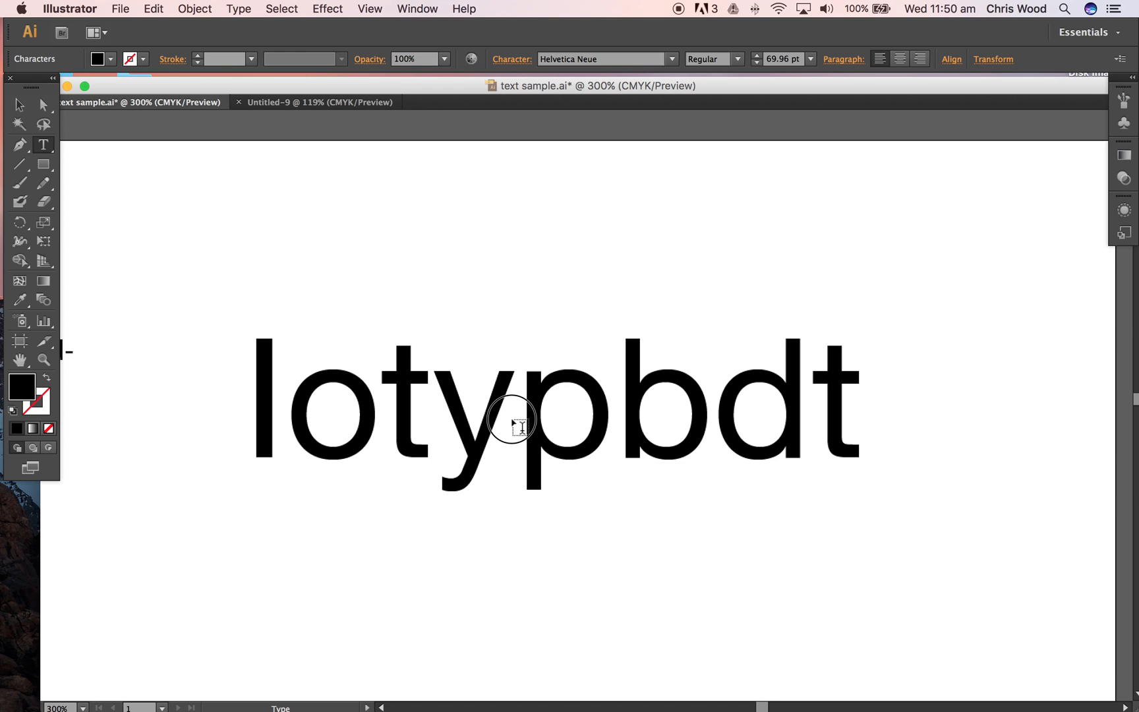
pyautogui.click(618, 415)
pyautogui.click(706, 412)
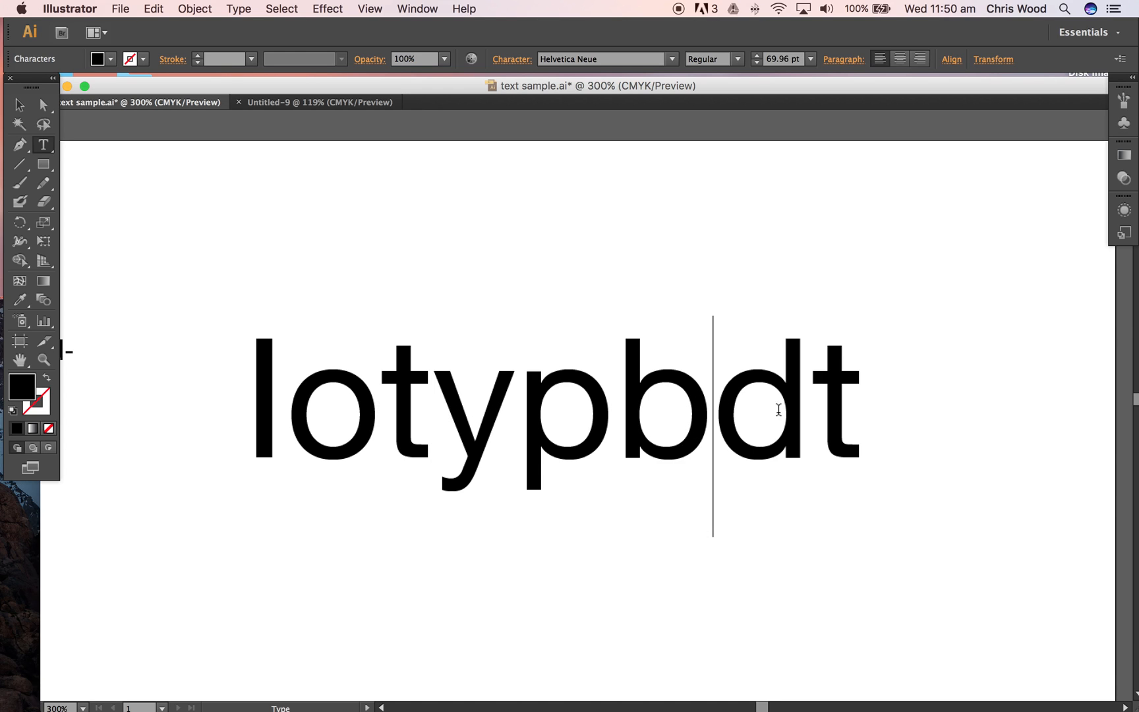
pyautogui.click(809, 412)
pyautogui.click(850, 405)
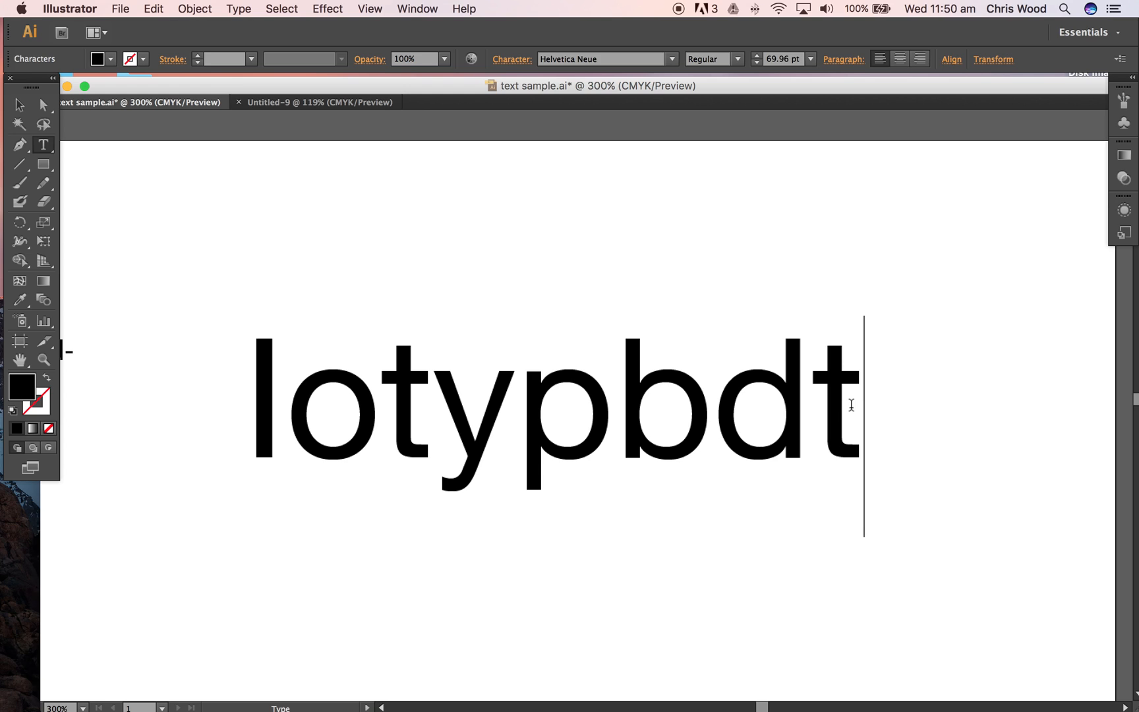
# Place the insertion point between "l" and "o" in "lotypbdt", and show the Character settings clear of the word
pyautogui.click(290, 391)
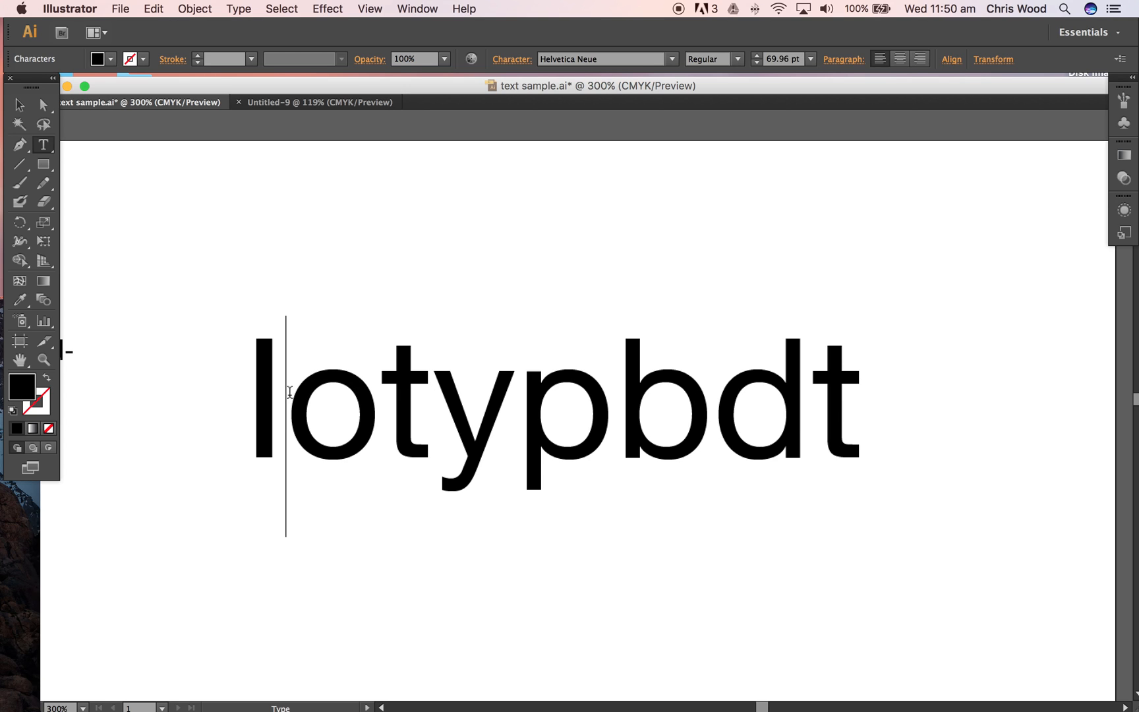
pyautogui.click(422, 4)
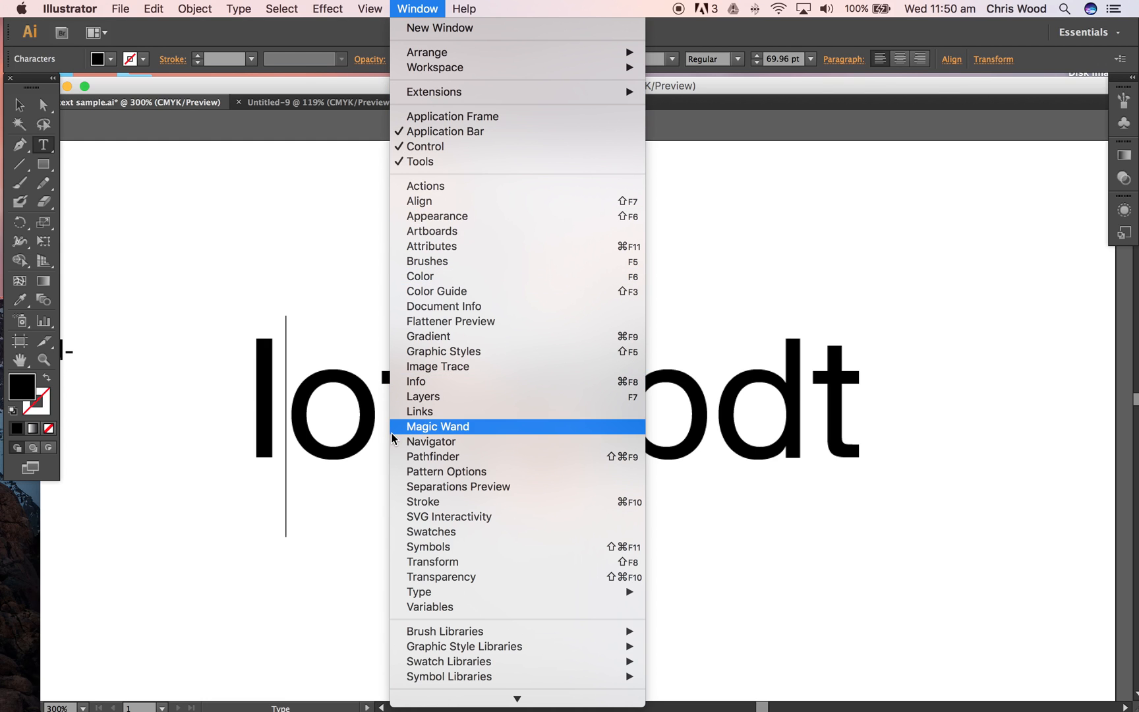
pyautogui.moveTo(404, 592)
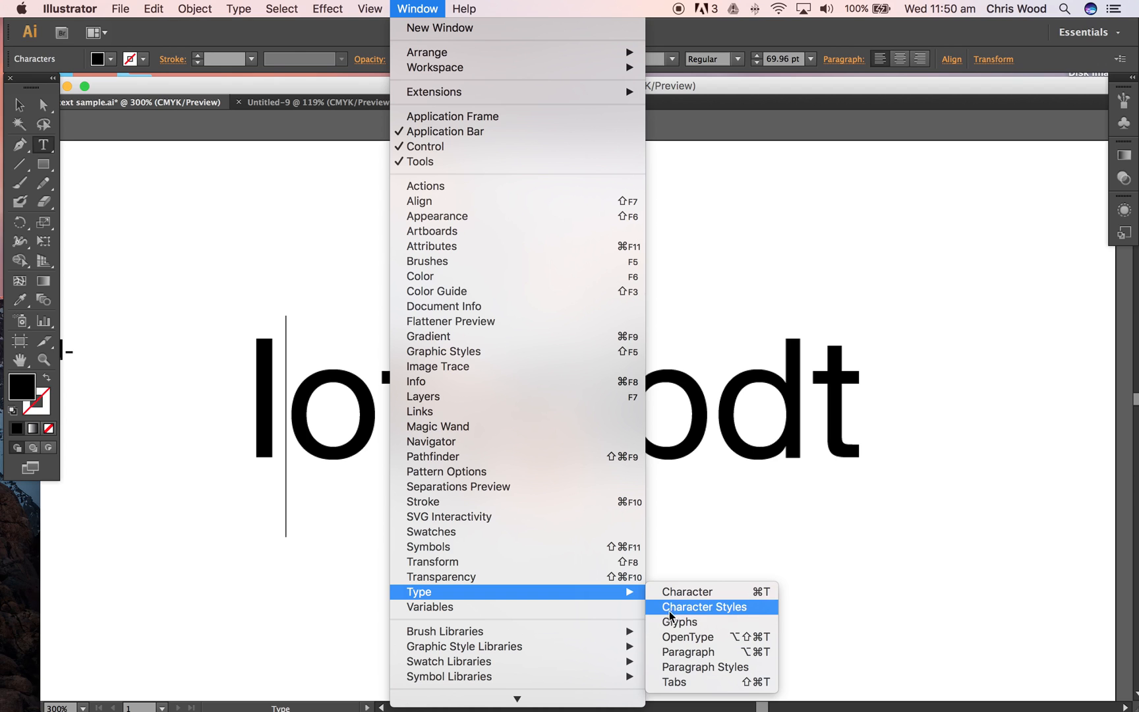
pyautogui.click(674, 593)
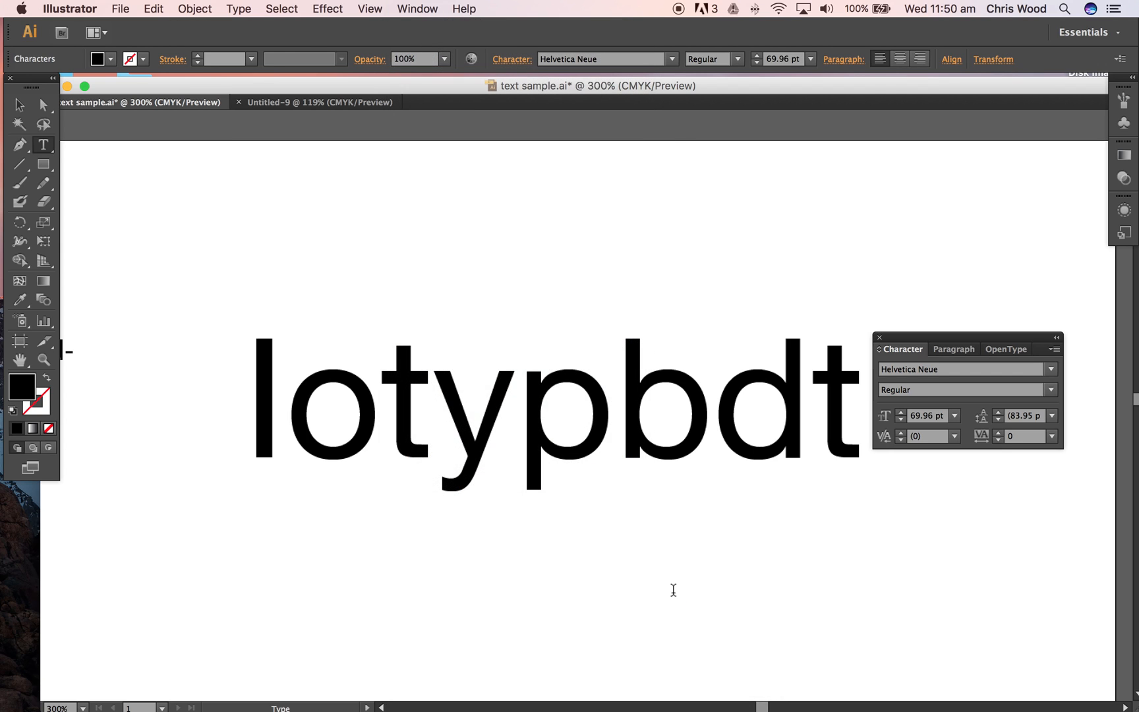
pyautogui.moveTo(970, 340); pyautogui.dragTo(952, 177)
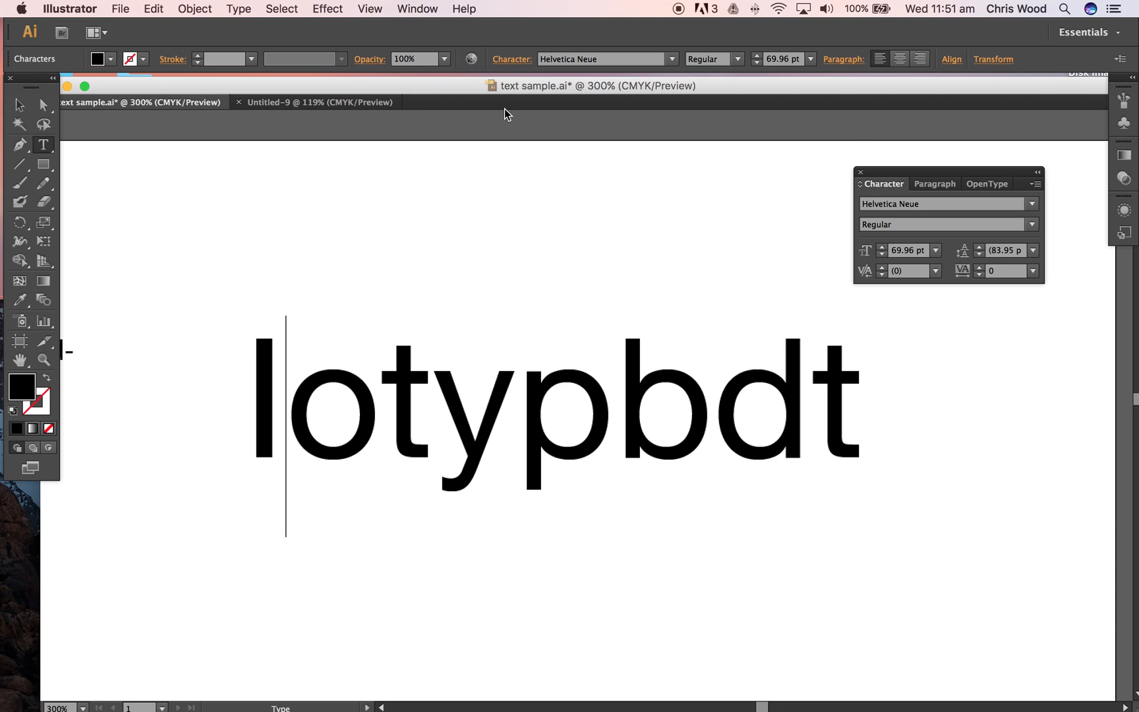
# Highlight "lotypbdt", return the insertion point between "l" and "o" at 400% zoom, and move the Character settings clear of the letters
pyautogui.moveTo(255, 427); pyautogui.dragTo(861, 450)
pyautogui.click(281, 410)
pyautogui.press('super+equal')
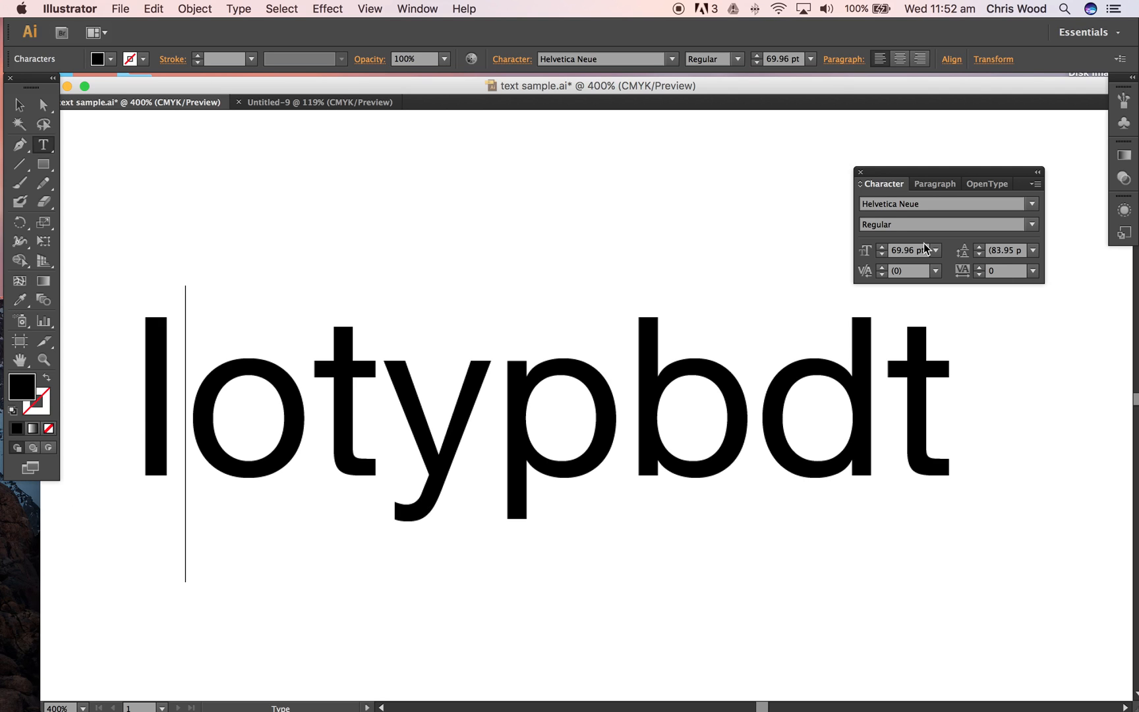
pyautogui.moveTo(888, 178); pyautogui.dragTo(767, 142)
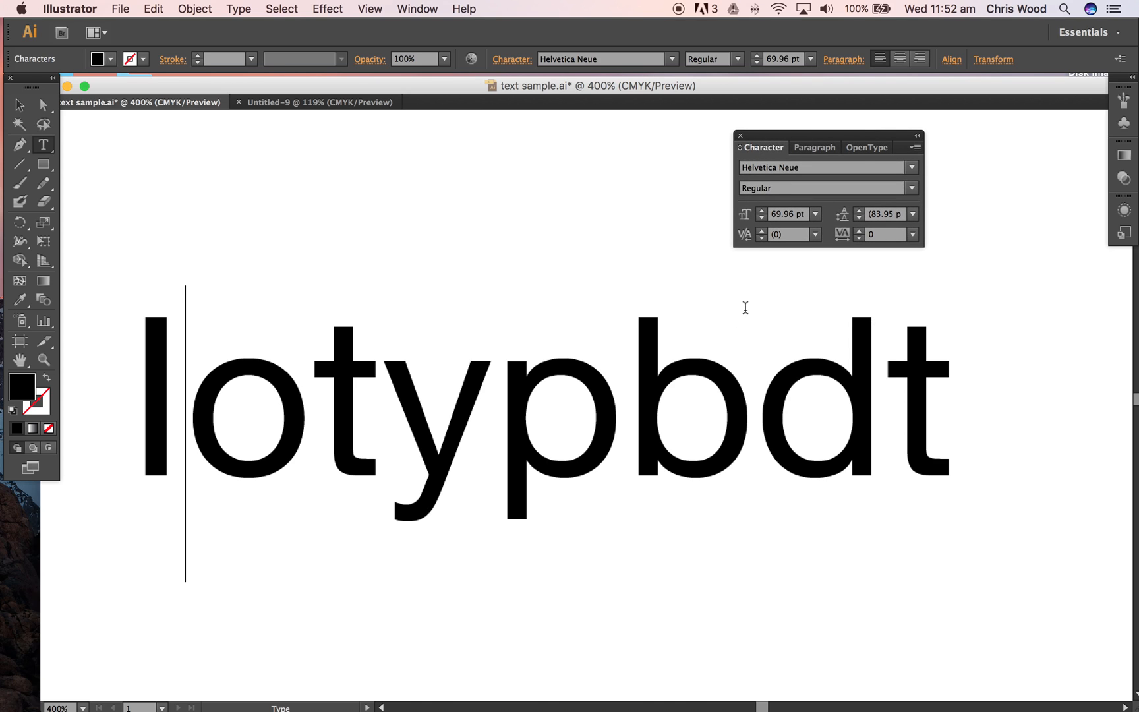
# Tighten the kerning between "l" and "o" in "lotypbdt" to -34
pyautogui.click(761, 238)
pyautogui.click(761, 238)
pyautogui.click(761, 238)
pyautogui.click(761, 238)
pyautogui.click(762, 238)
pyautogui.click(762, 238)
pyautogui.click(761, 238)
pyautogui.click(761, 238)
pyautogui.click(761, 238)
pyautogui.click(762, 238)
pyautogui.click(761, 238)
pyautogui.click(762, 238)
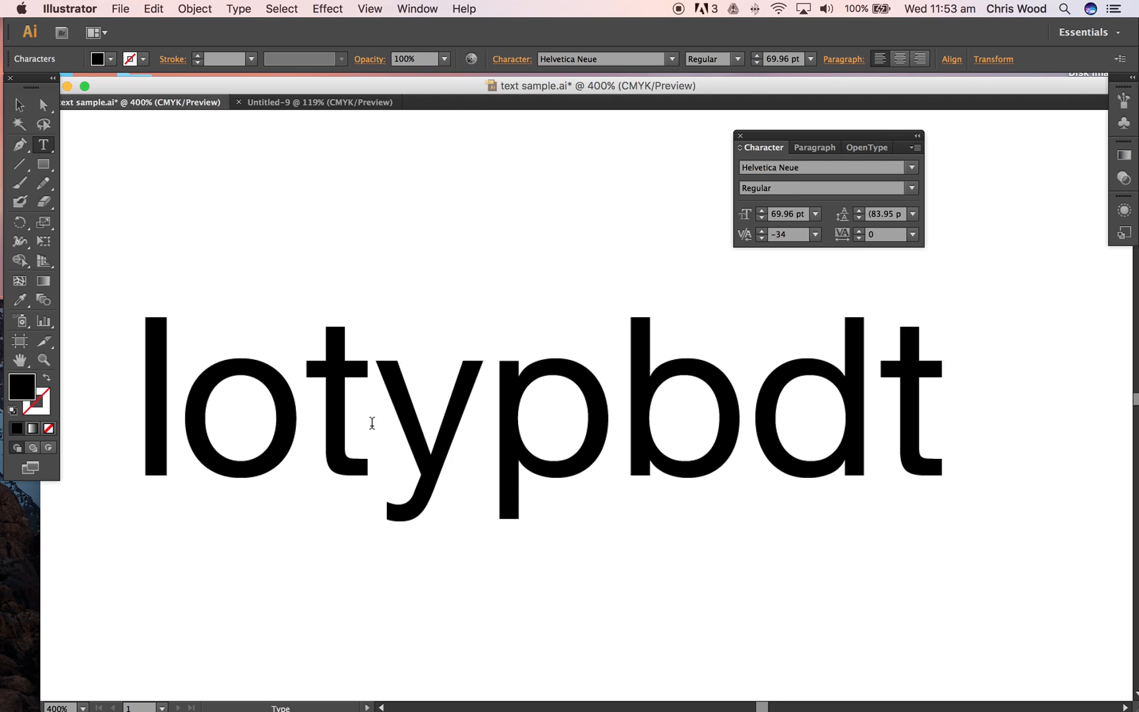
# Increase the kerning between "l" and "o" in "lotypbdt" to 1
pyautogui.click(762, 230)
pyautogui.click(762, 231)
pyautogui.click(762, 230)
pyautogui.click(762, 231)
pyautogui.click(762, 231)
pyautogui.click(762, 230)
pyautogui.click(762, 230)
pyautogui.click(762, 230)
pyautogui.click(762, 230)
pyautogui.click(762, 231)
pyautogui.click(762, 230)
pyautogui.click(762, 231)
pyautogui.click(762, 230)
pyautogui.click(762, 231)
pyautogui.click(762, 231)
pyautogui.click(762, 230)
pyautogui.click(762, 230)
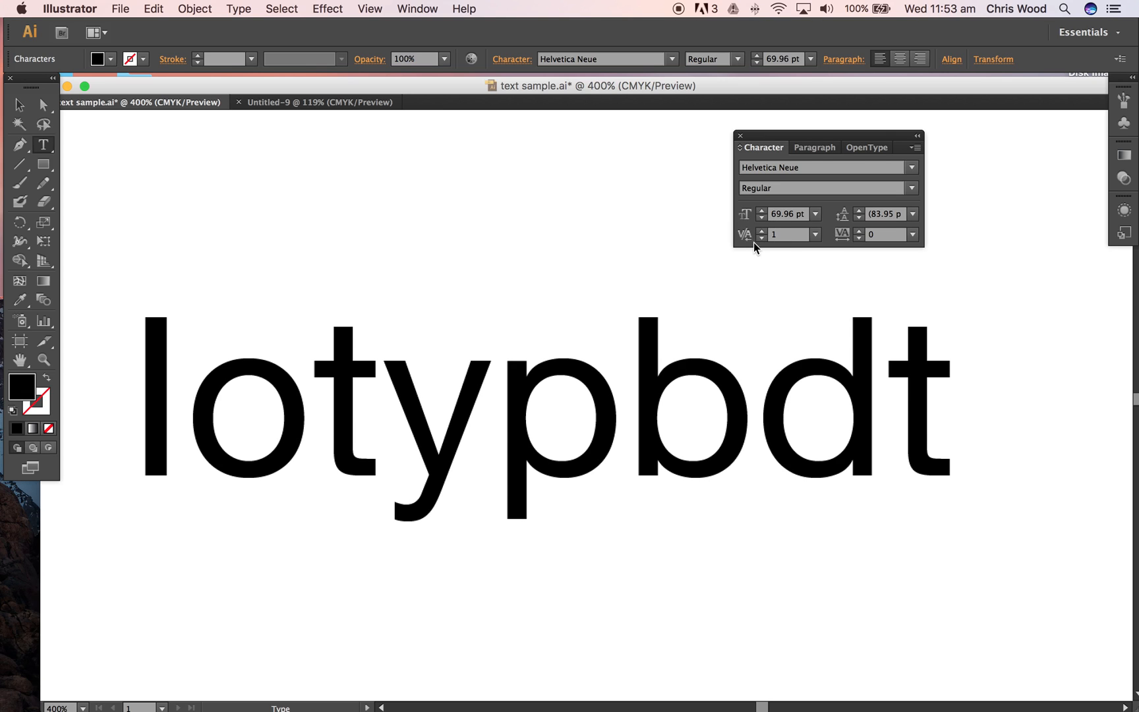
# Try to set the kerning of the whole word "lotypbdt" to -50
pyautogui.click(635, 393)
pyautogui.press('super+a')
pyautogui.click(779, 237)
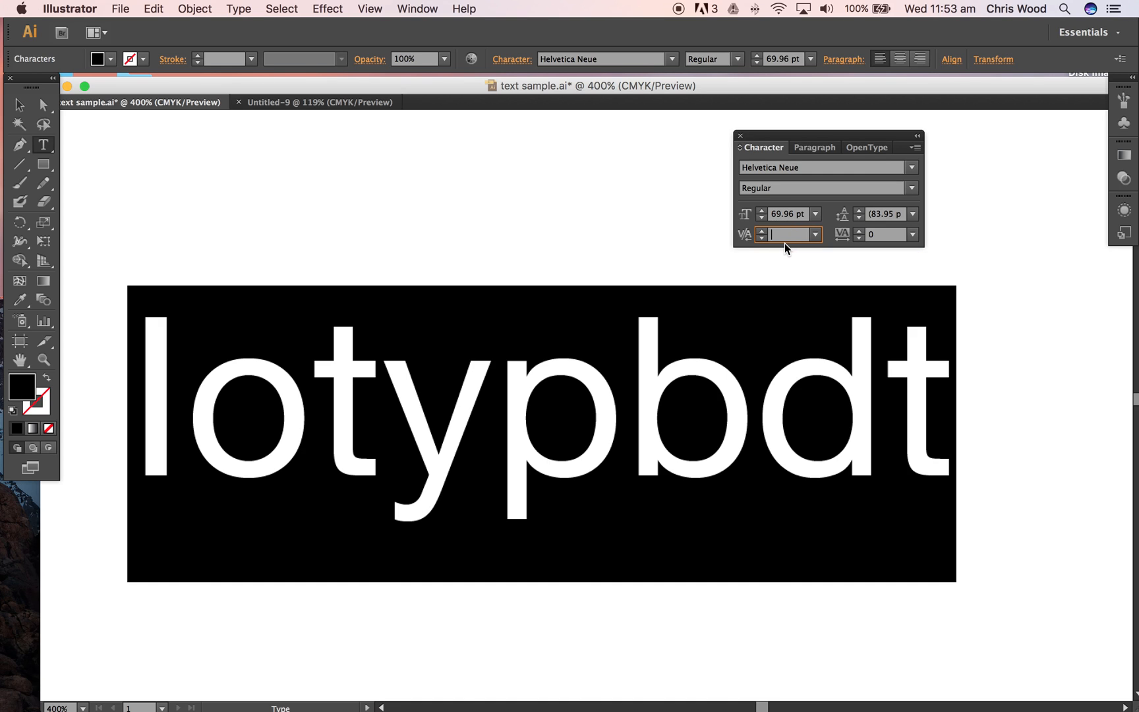
pyautogui.write('-50')
pyautogui.press('Return')
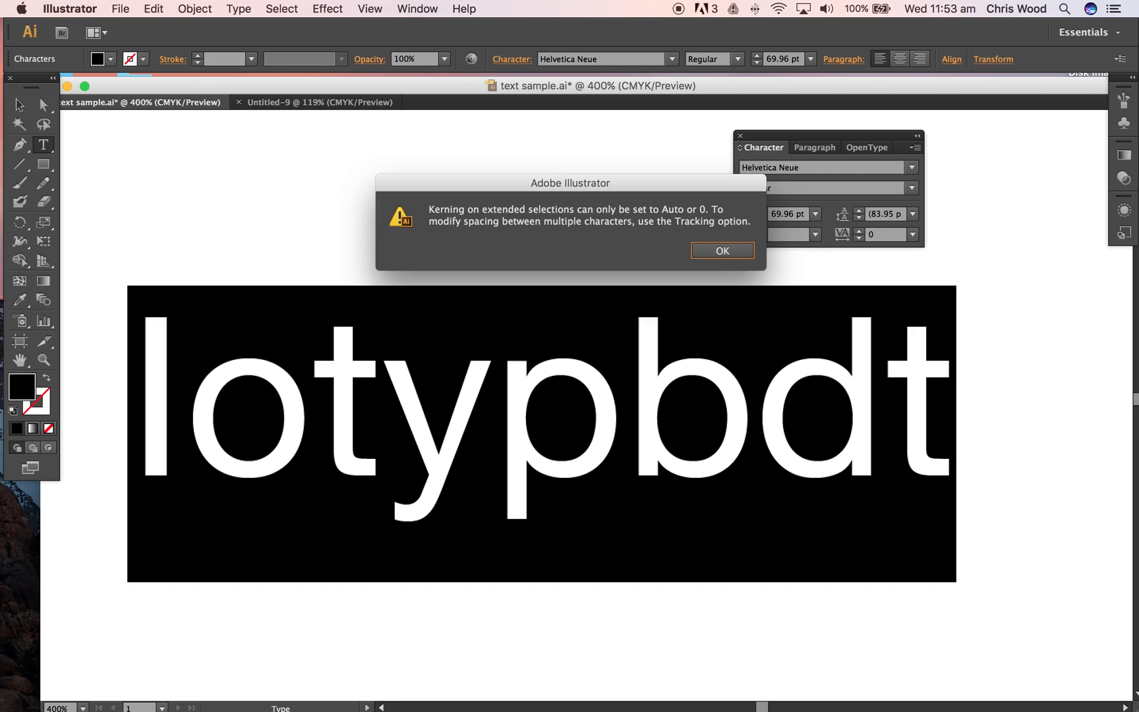
pyautogui.click(734, 250)
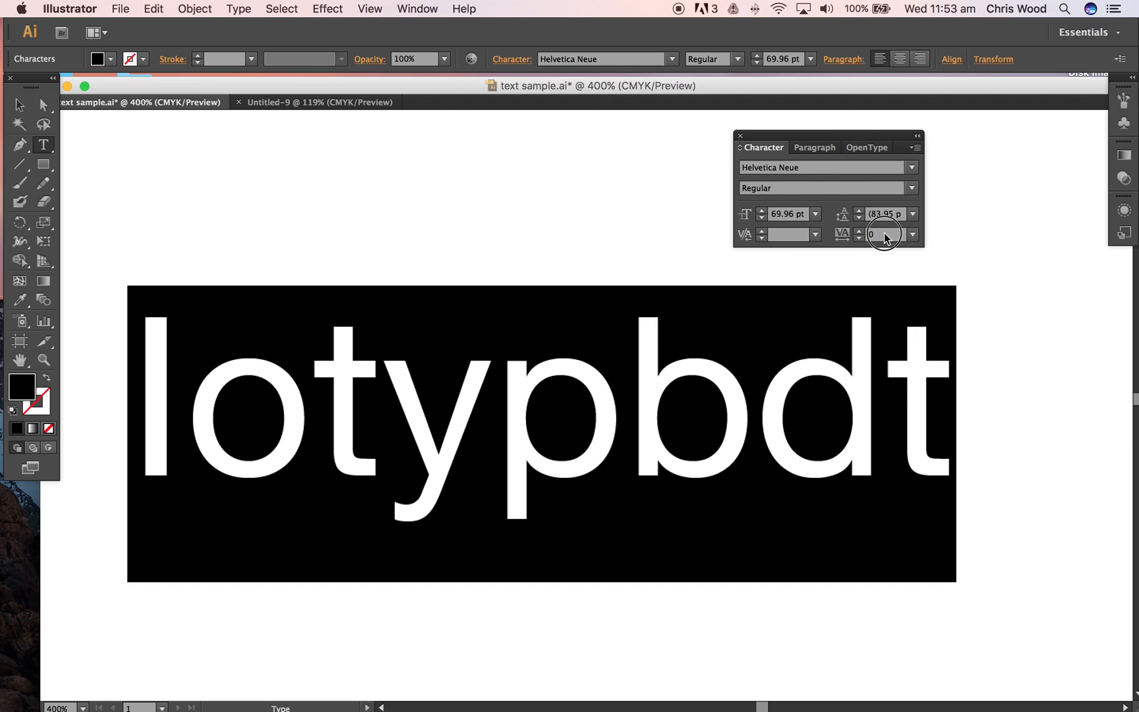
# Tighten the tracking of the whole word "lotypbdt" to -50 and deselect the text
pyautogui.click(845, 235)
pyautogui.click(859, 238)
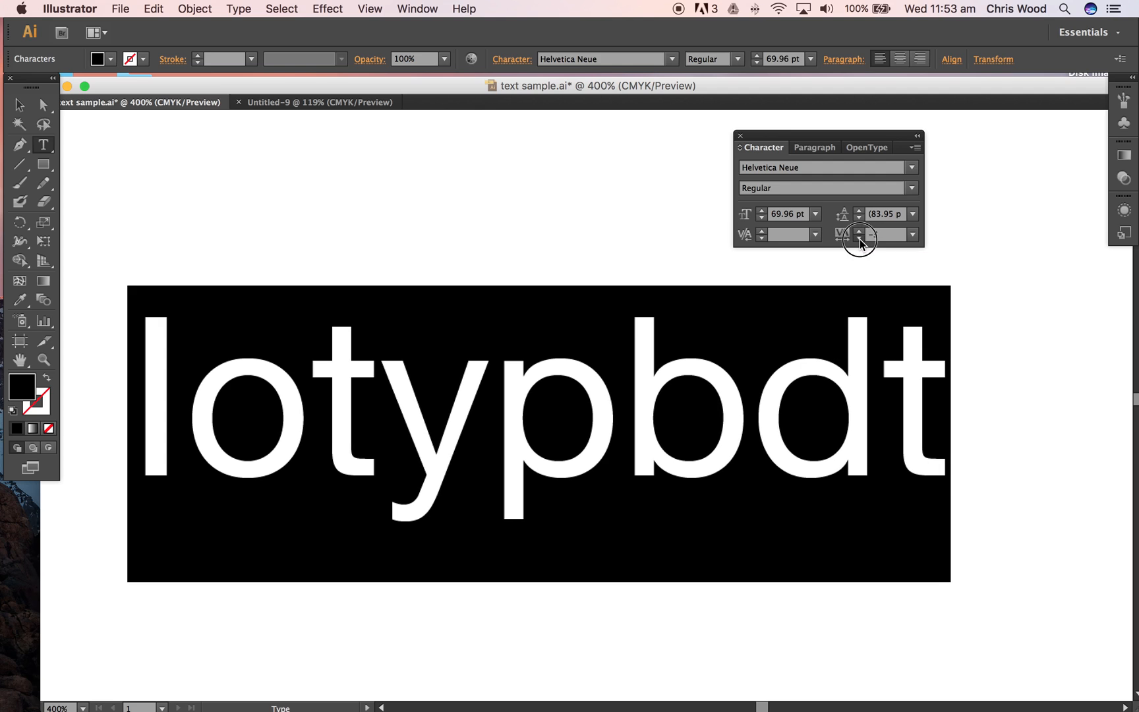
pyautogui.click(859, 239)
pyautogui.click(860, 238)
pyautogui.click(859, 238)
pyautogui.click(859, 239)
pyautogui.click(860, 239)
pyautogui.click(859, 238)
pyautogui.click(860, 239)
pyautogui.click(859, 239)
pyautogui.click(859, 239)
pyautogui.click(859, 239)
pyautogui.click(860, 239)
pyautogui.click(860, 238)
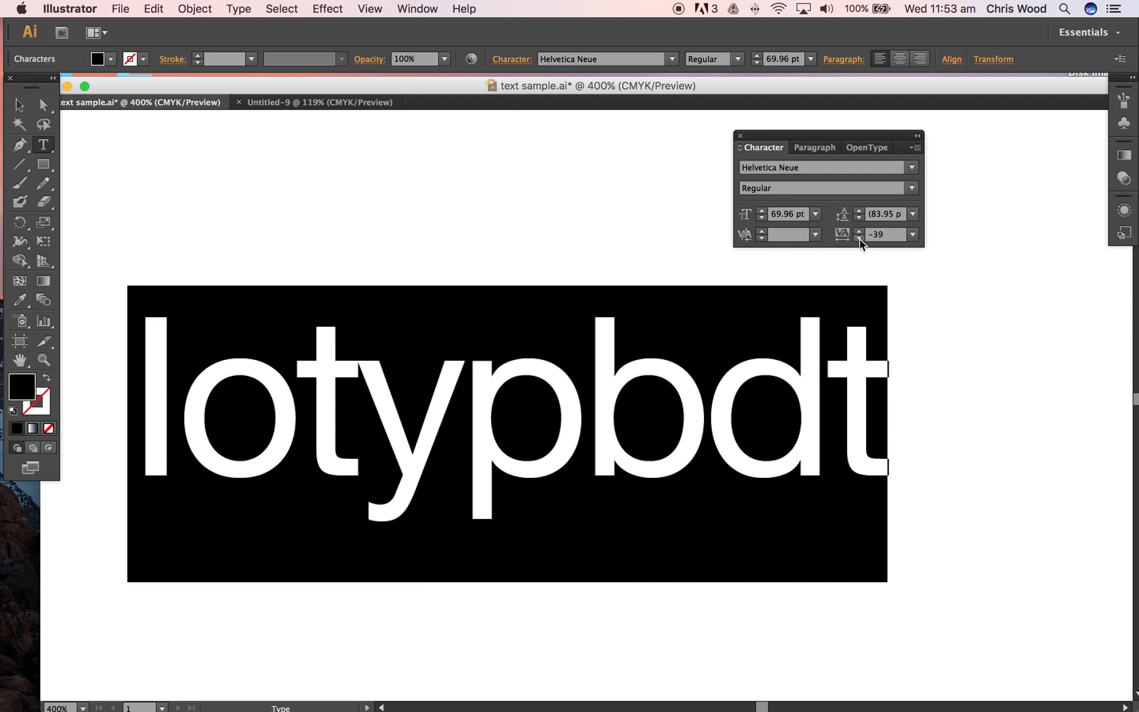
pyautogui.click(860, 238)
pyautogui.click(859, 239)
pyautogui.click(860, 239)
pyautogui.click(859, 239)
pyautogui.click(860, 238)
pyautogui.click(859, 239)
pyautogui.click(860, 239)
pyautogui.click(860, 239)
pyautogui.click(859, 239)
pyautogui.click(859, 238)
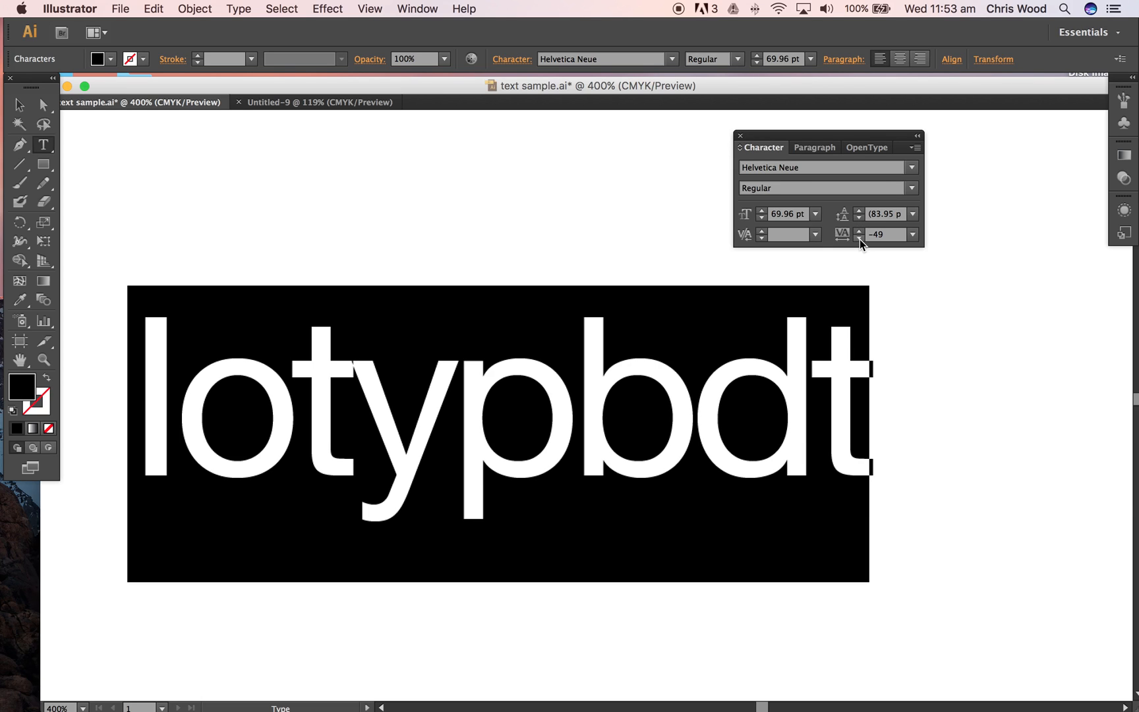
pyautogui.click(860, 240)
pyautogui.click(941, 385)
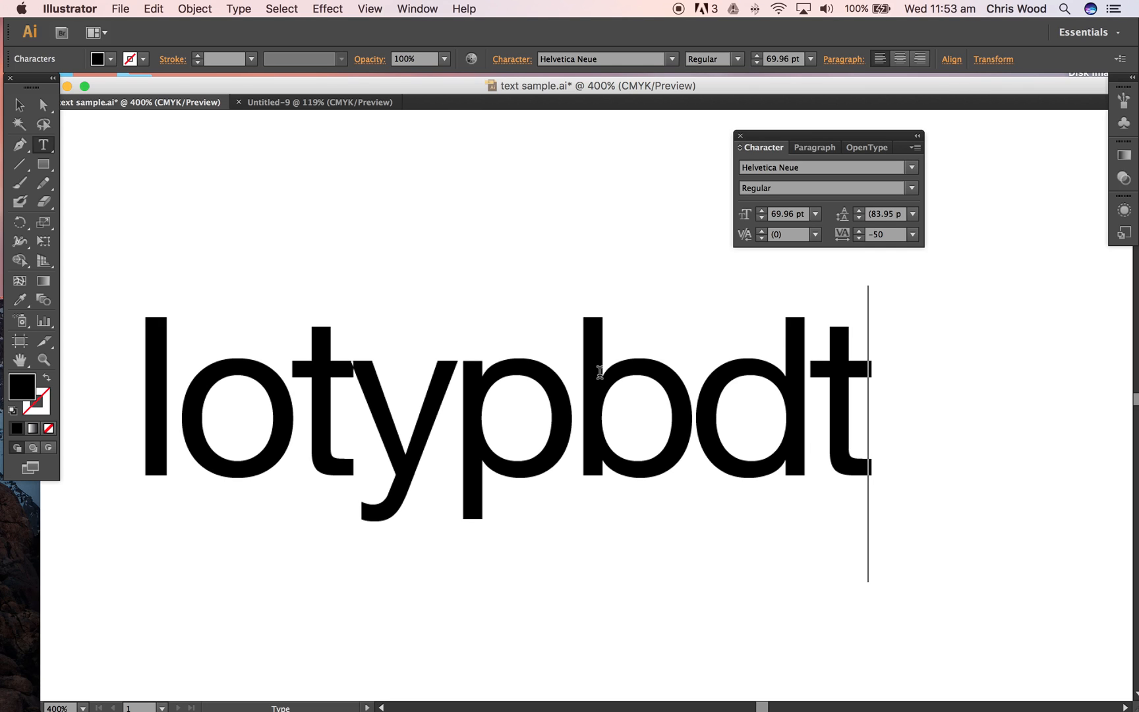
# Increase the kerning between "t" and "y" in "lotypbdt" to 30
pyautogui.click(350, 371)
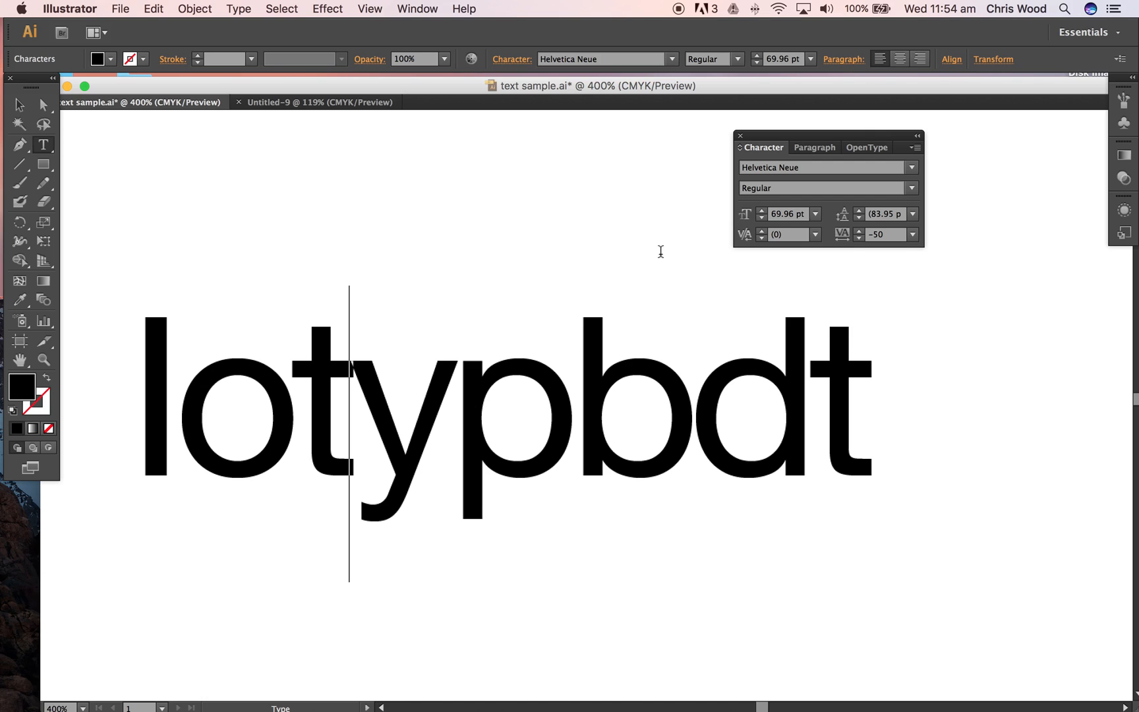
pyautogui.click(763, 231)
pyautogui.click(765, 232)
pyautogui.click(765, 232)
pyautogui.click(765, 231)
pyautogui.click(765, 231)
pyautogui.click(764, 231)
pyautogui.click(764, 230)
pyautogui.click(764, 231)
pyautogui.click(765, 232)
pyautogui.click(765, 232)
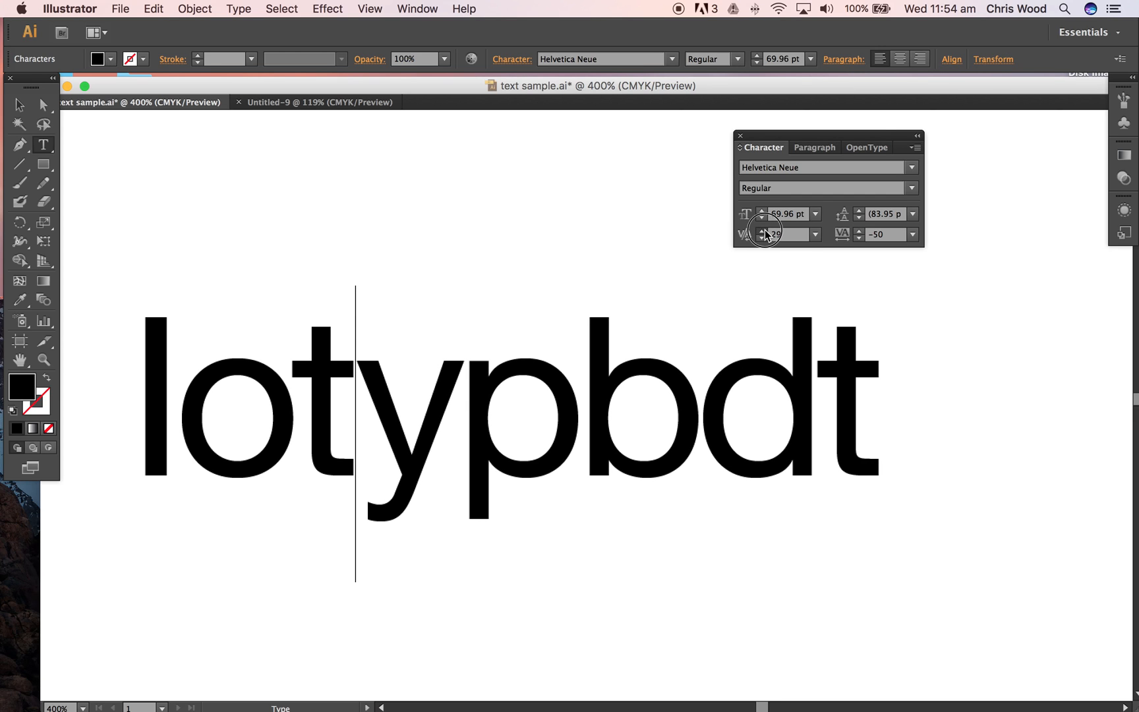
# Tighten the kerning between "o" and the first "t" in "lotypbdt" to -29
pyautogui.click(410, 335)
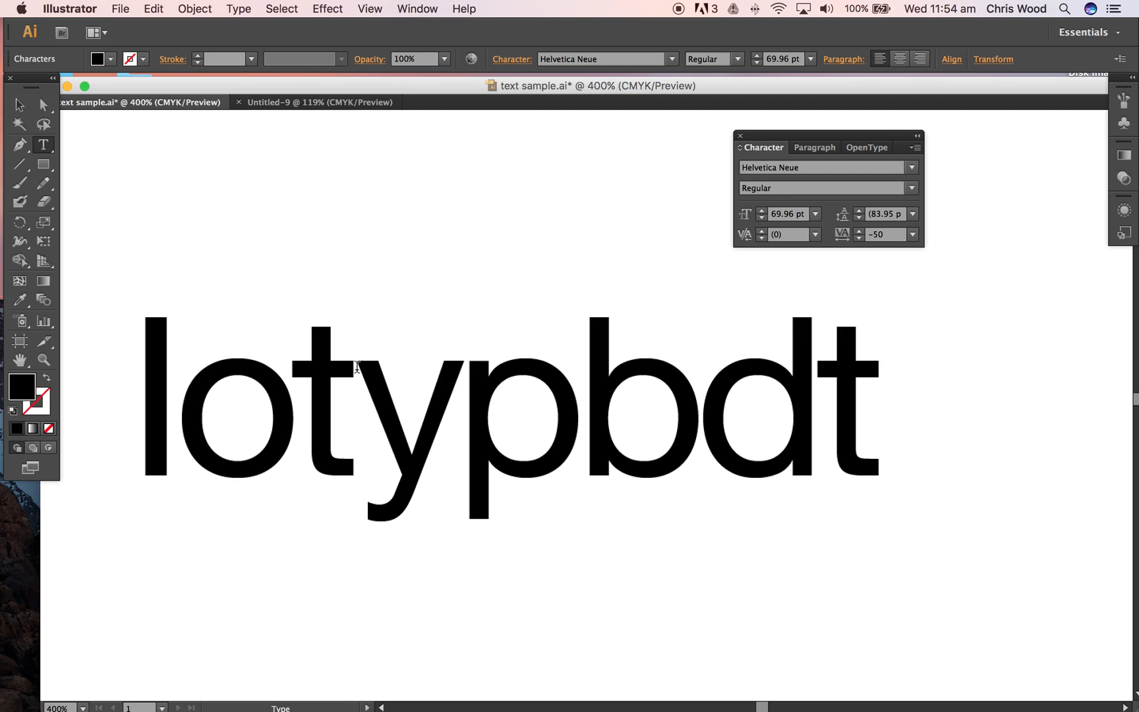
pyautogui.click(292, 404)
pyautogui.click(762, 238)
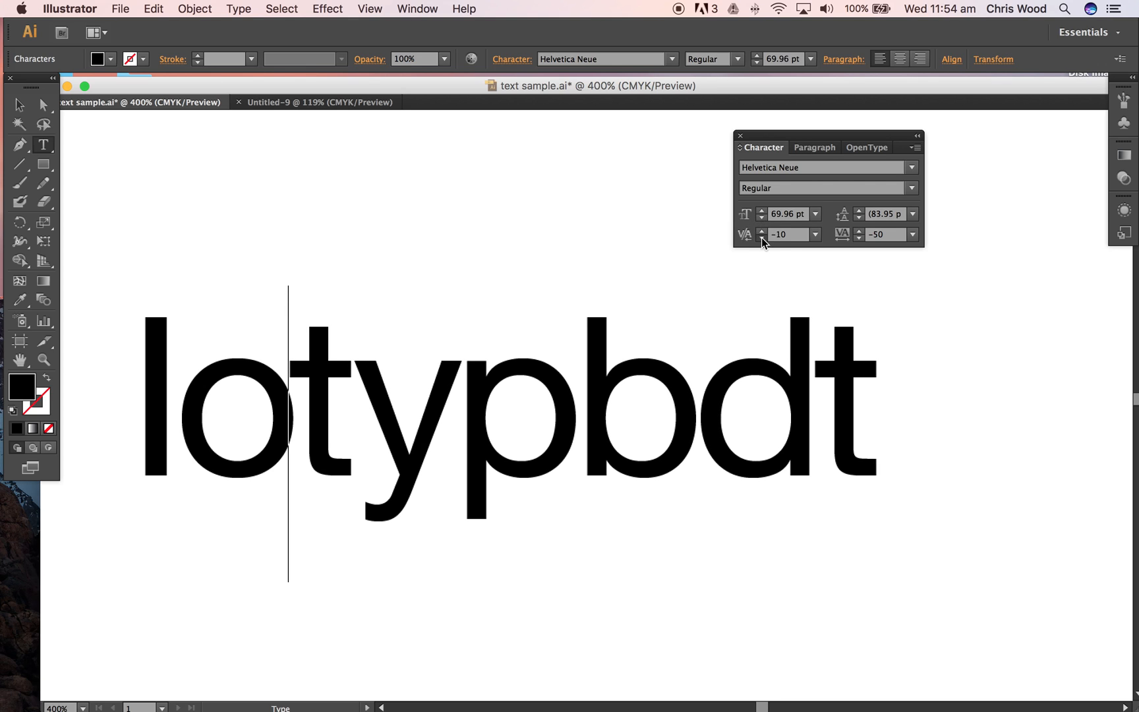
pyautogui.click(762, 237)
pyautogui.click(762, 237)
pyautogui.click(762, 238)
# Tighten the kerning between "l" and "o" in "lotypbdt" to -37
pyautogui.click(180, 388)
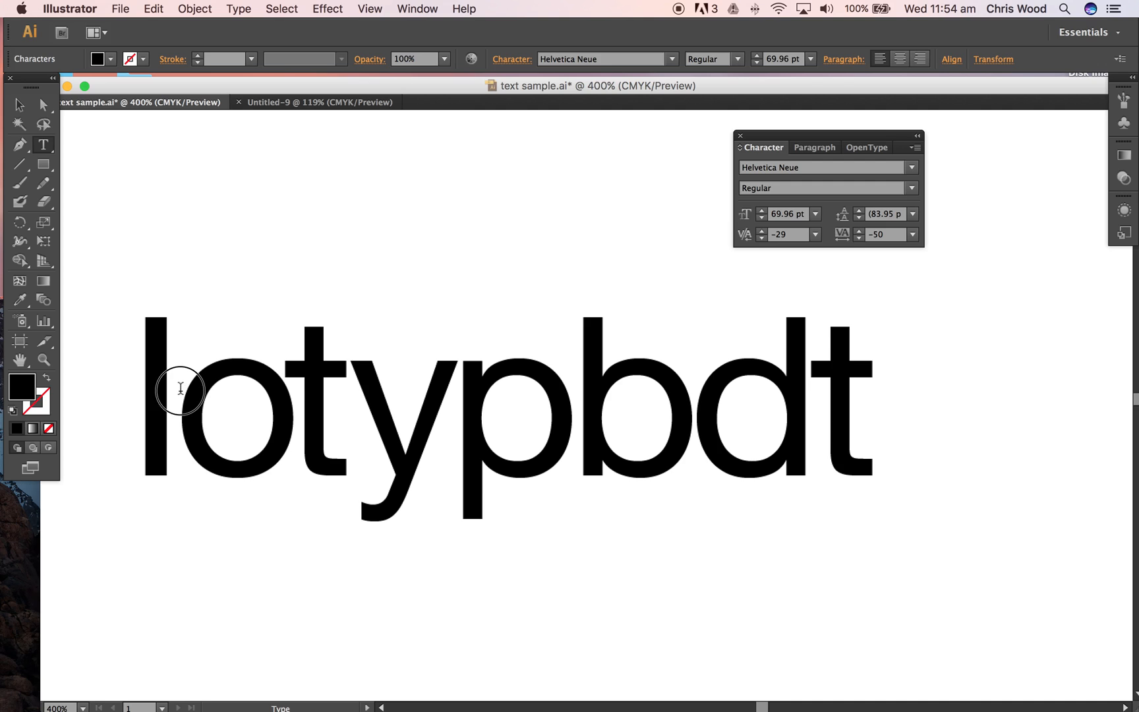
pyautogui.click(761, 239)
pyautogui.click(762, 238)
pyautogui.click(762, 238)
pyautogui.click(761, 239)
pyautogui.click(761, 239)
pyautogui.click(762, 239)
pyautogui.click(762, 239)
pyautogui.click(762, 238)
pyautogui.click(761, 238)
pyautogui.click(762, 239)
pyautogui.click(762, 238)
pyautogui.click(762, 239)
pyautogui.click(761, 239)
pyautogui.click(761, 239)
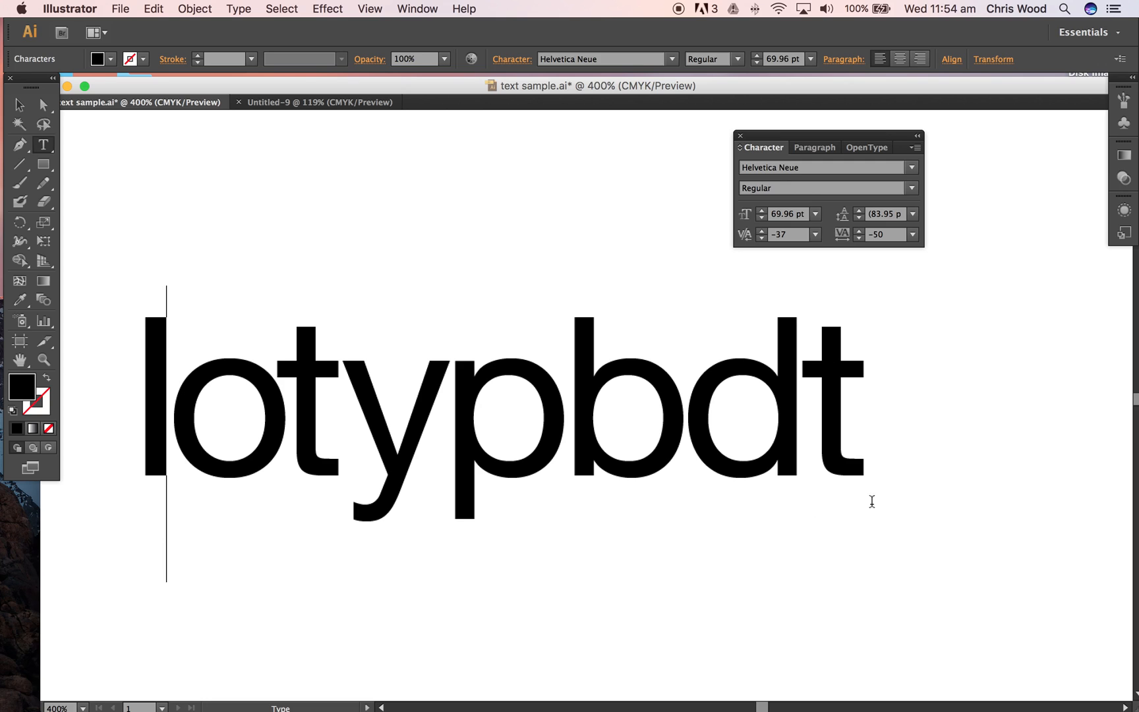
# Tighten the kerning between "p" and "b" in "lotypbdt" to -21
pyautogui.click(597, 503)
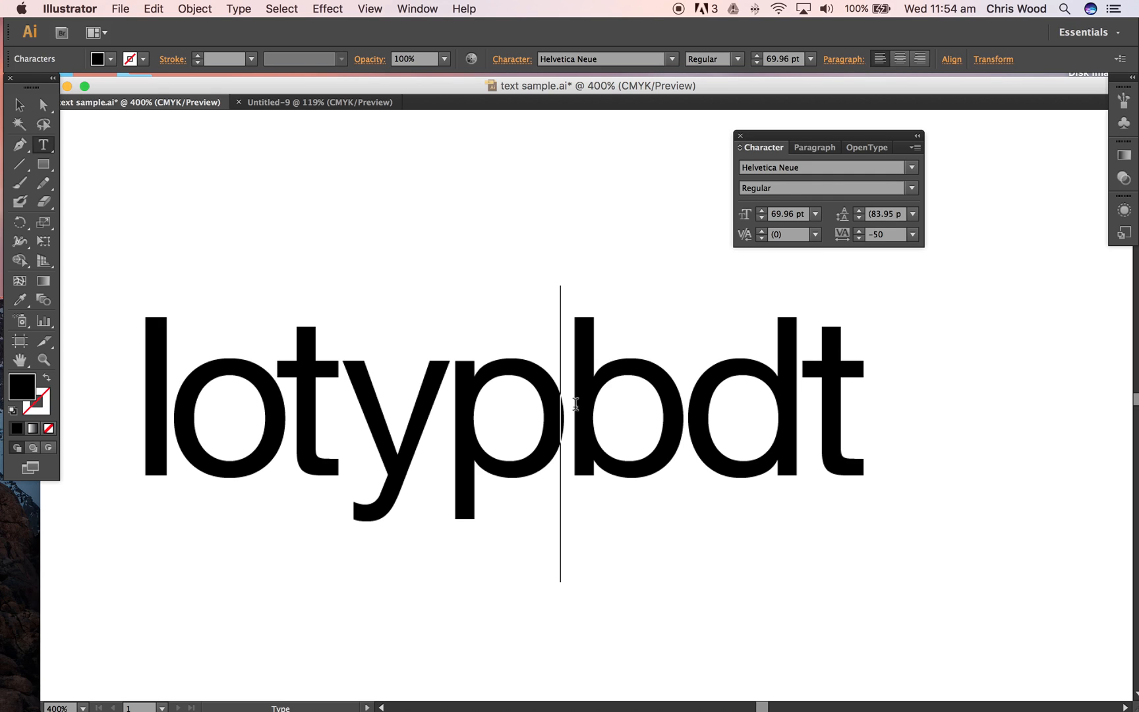
pyautogui.click(762, 238)
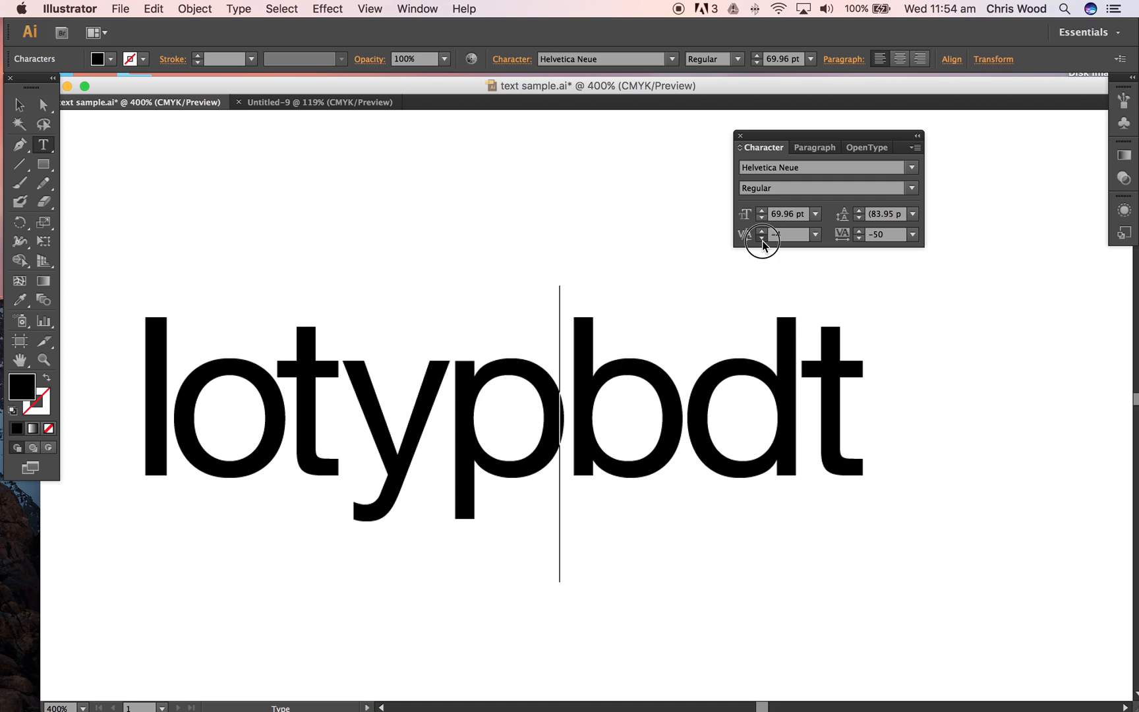
pyautogui.click(762, 239)
pyautogui.click(762, 239)
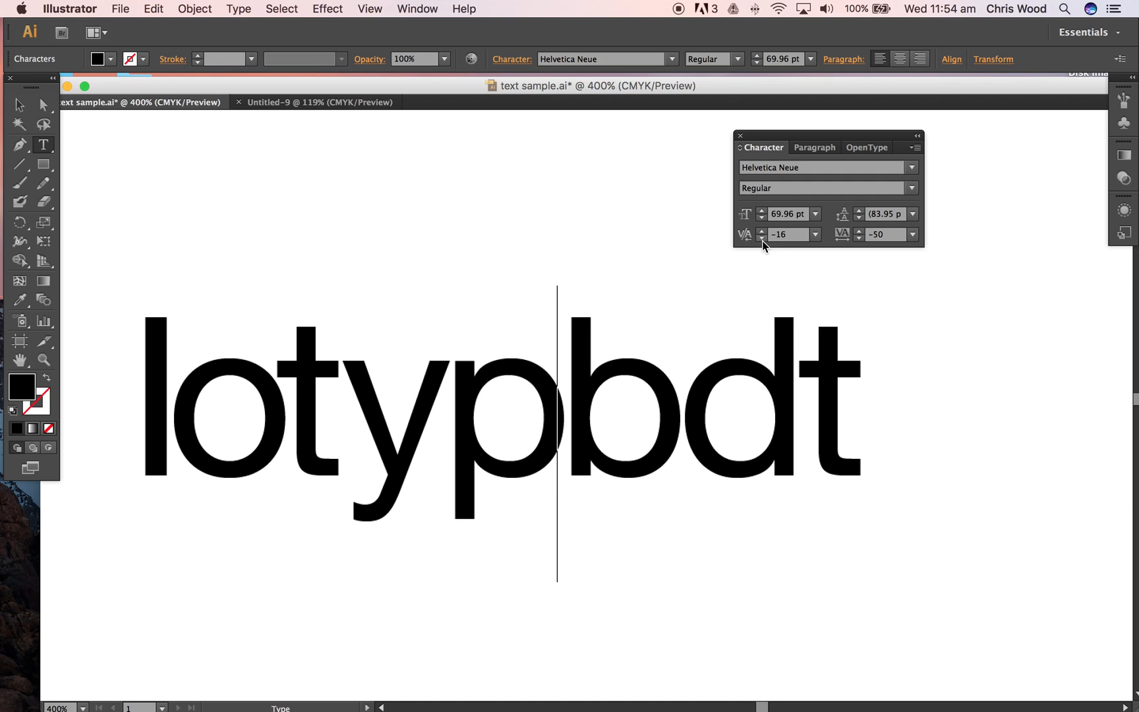
pyautogui.click(763, 240)
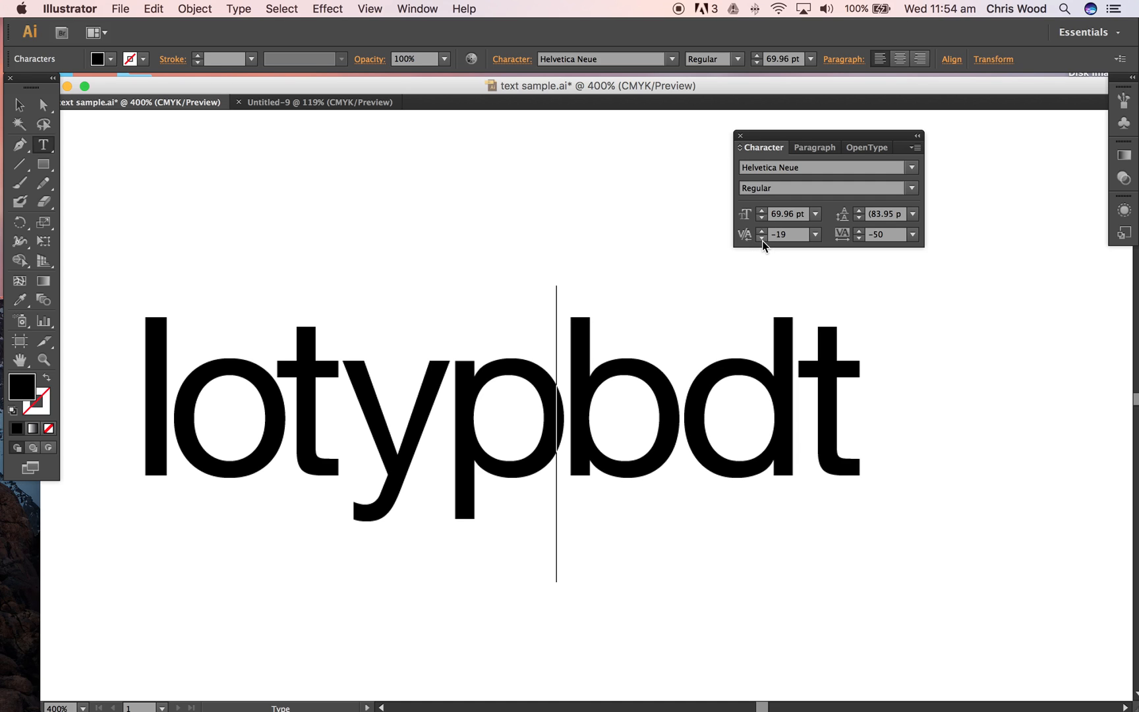
pyautogui.click(762, 240)
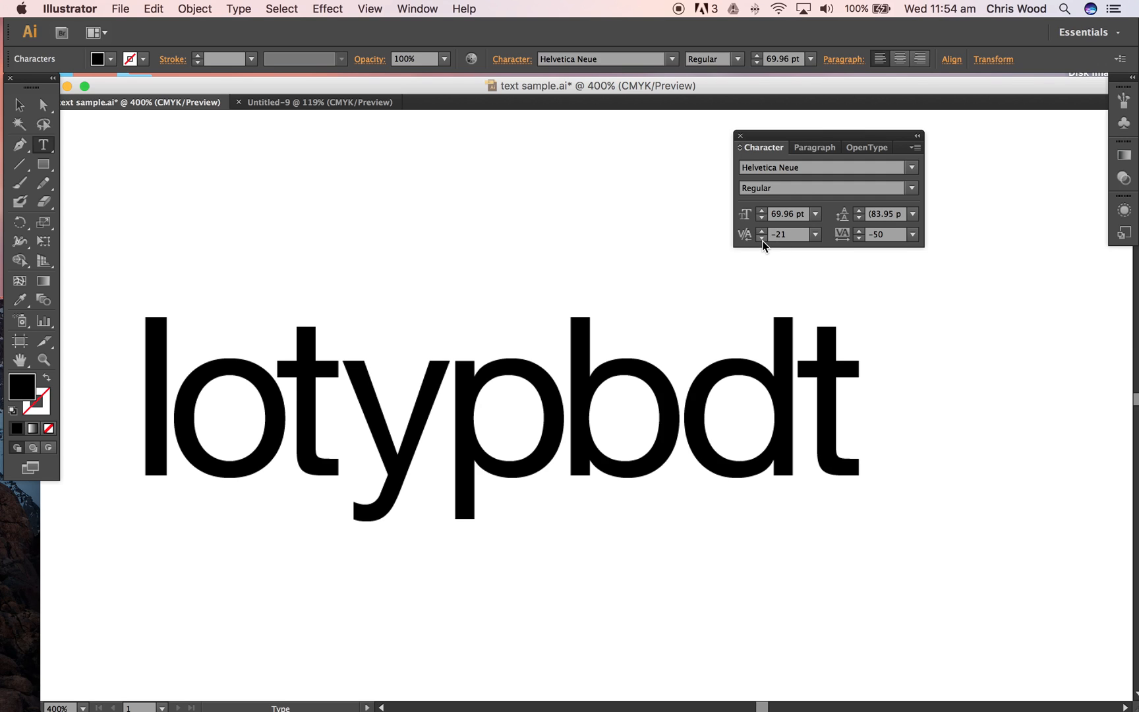
# Loosen the kerning between "b" and "d" slightly and return the insertion point to the end of "lotypbdt"
pyautogui.click(690, 418)
pyautogui.click(762, 236)
pyautogui.click(762, 231)
pyautogui.click(762, 230)
pyautogui.click(761, 231)
pyautogui.click(762, 231)
pyautogui.click(762, 231)
pyautogui.click(762, 230)
pyautogui.click(762, 231)
pyautogui.click(762, 231)
pyautogui.click(933, 425)
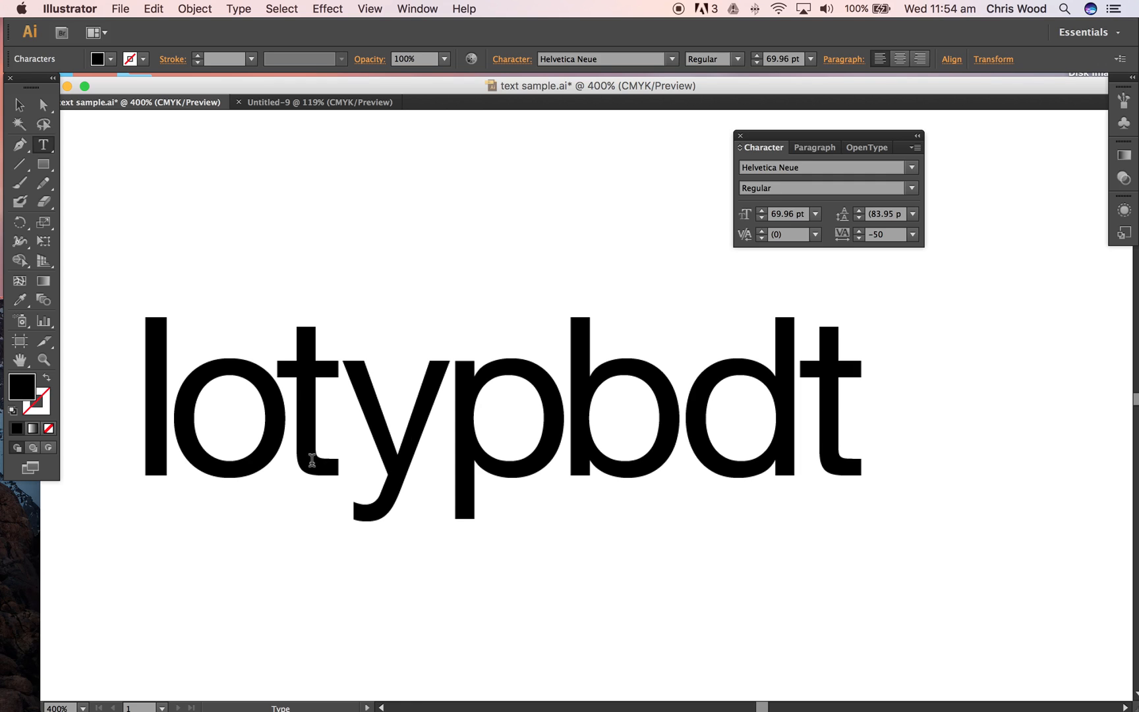
# Tighten the kerning between "o" and the first "t" slightly more, and place the insertion point between "t" and "y"
pyautogui.click(276, 406)
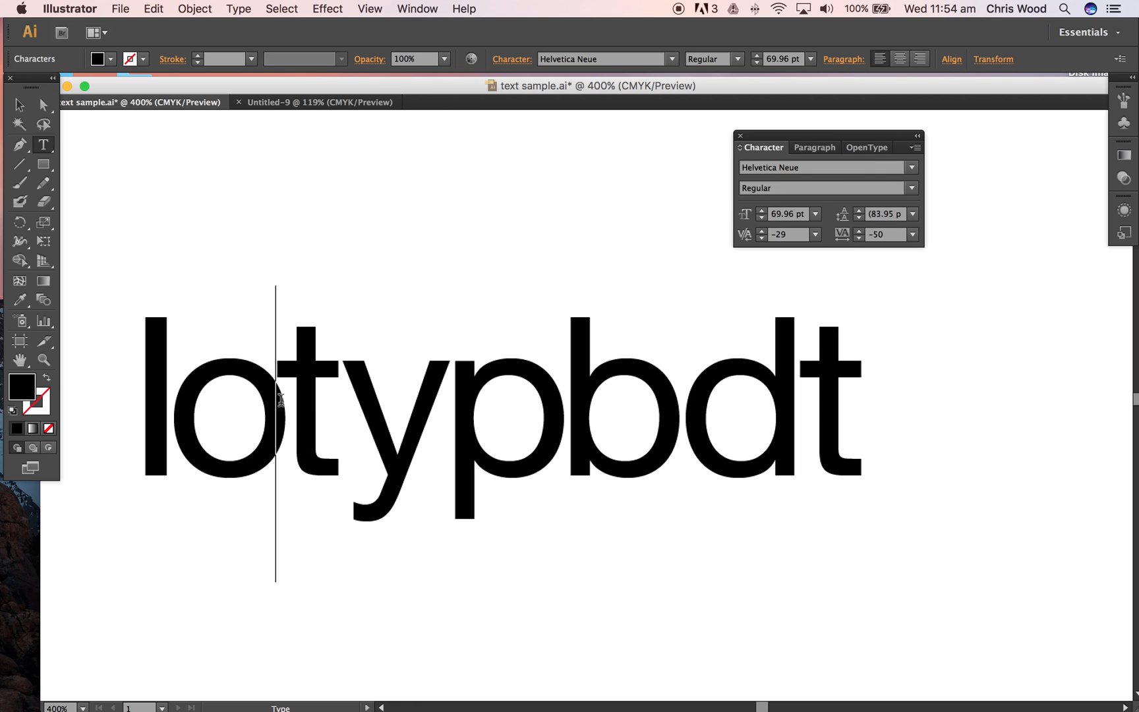
pyautogui.click(760, 238)
pyautogui.click(761, 238)
pyautogui.click(761, 238)
pyautogui.click(761, 238)
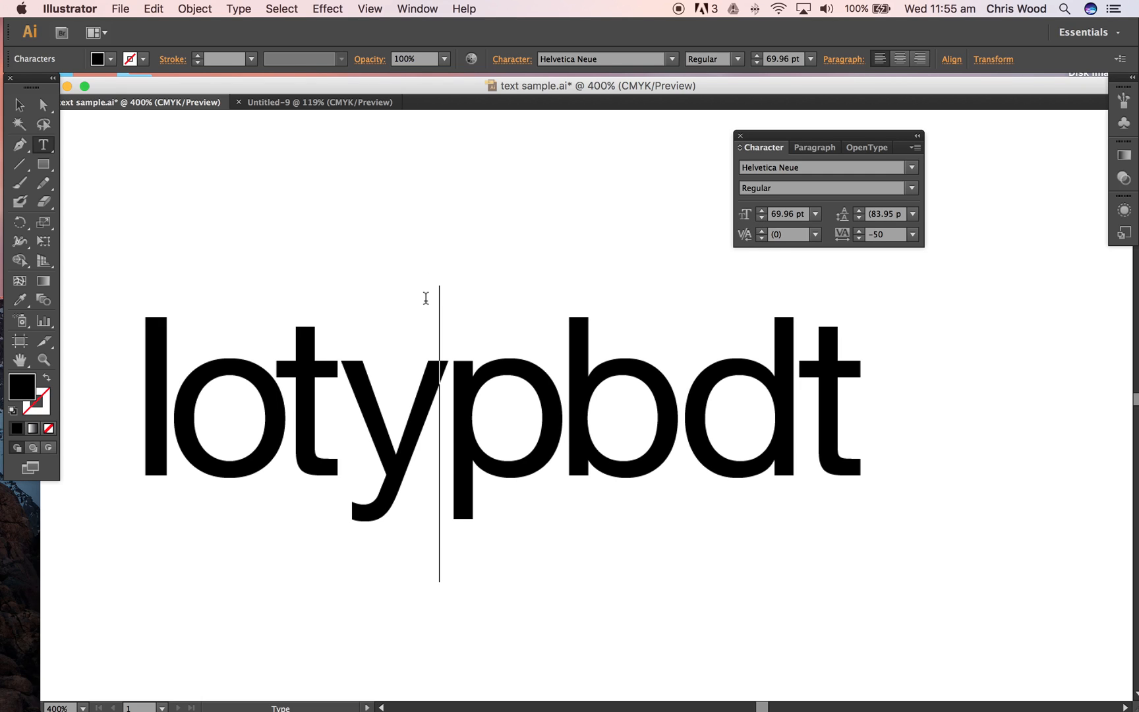
pyautogui.click(370, 281)
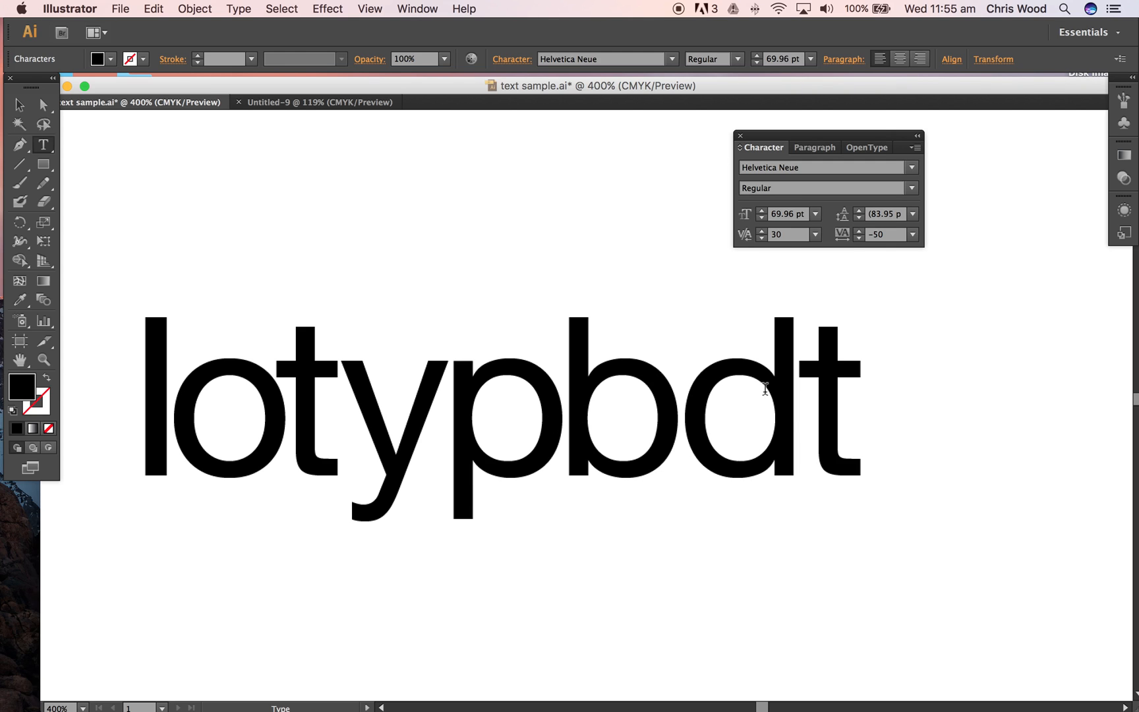
# Set the tracking of the whole word "lotypbdt" to 200
pyautogui.moveTo(857, 415); pyautogui.dragTo(137, 389)
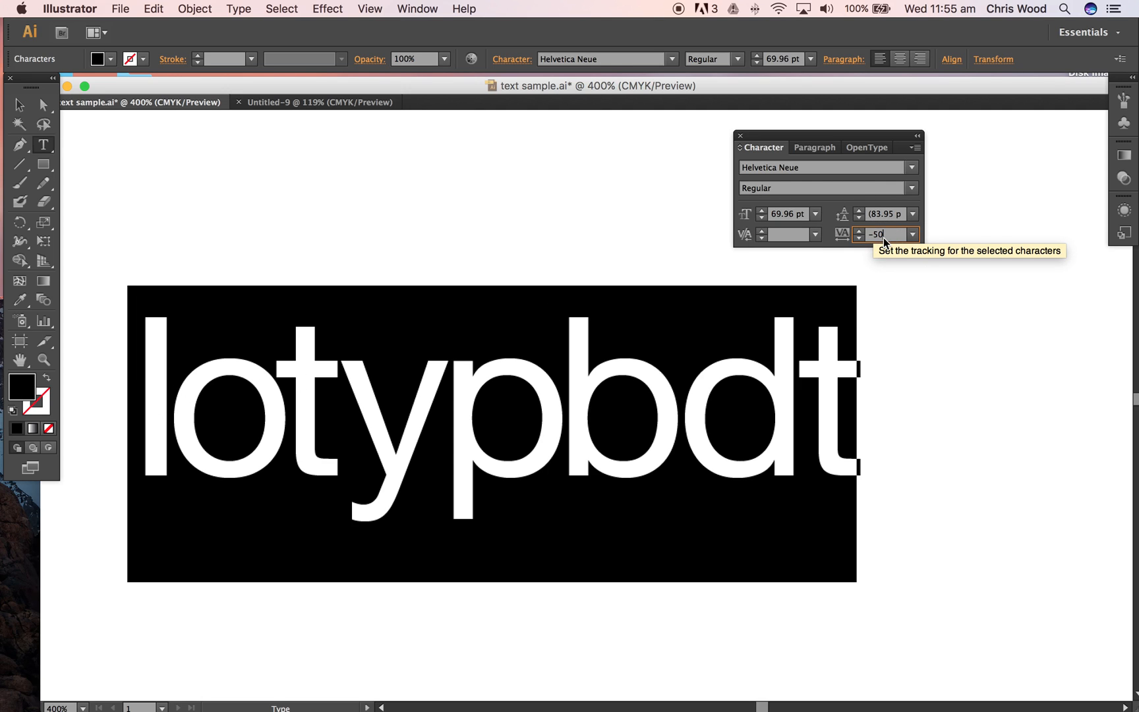
pyautogui.press('Return')
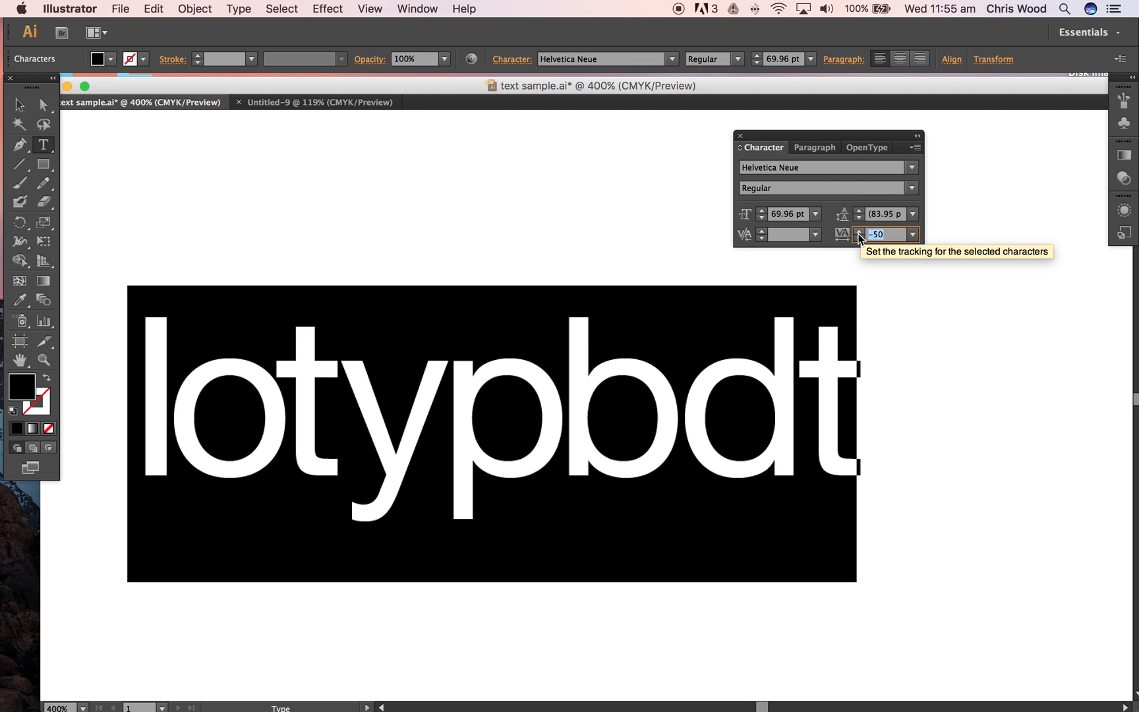
pyautogui.write('200')
pyautogui.press('Return')
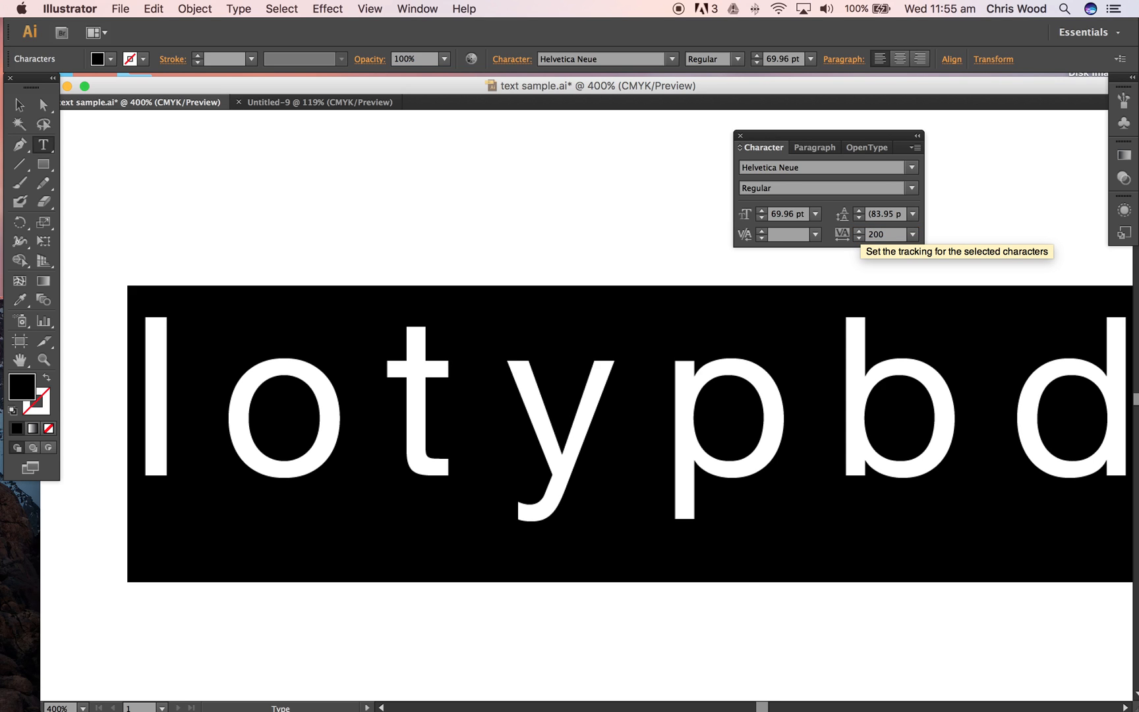
pyautogui.press('super+minus')
pyautogui.press('super+minus')
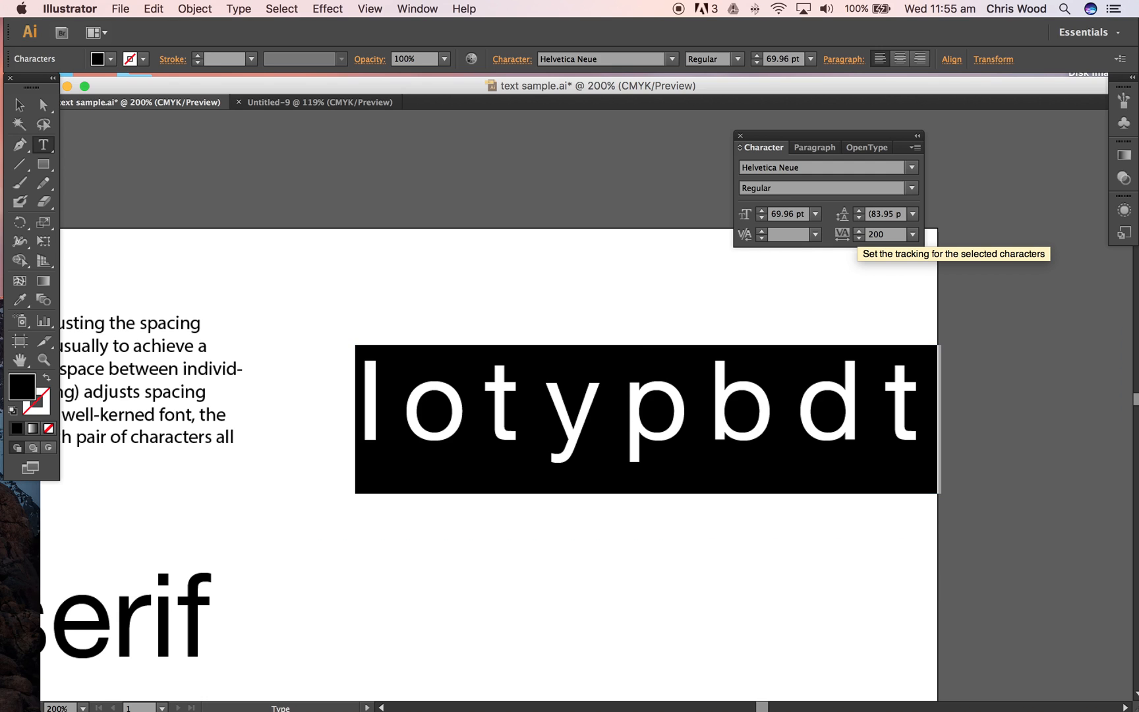
# Duplicate "lotypbdt" directly below the original and set the copy's tracking to -50
pyautogui.press('Escape')
pyautogui.moveTo(562, 394); pyautogui.dragTo(553, 543)
pyautogui.click(43, 144)
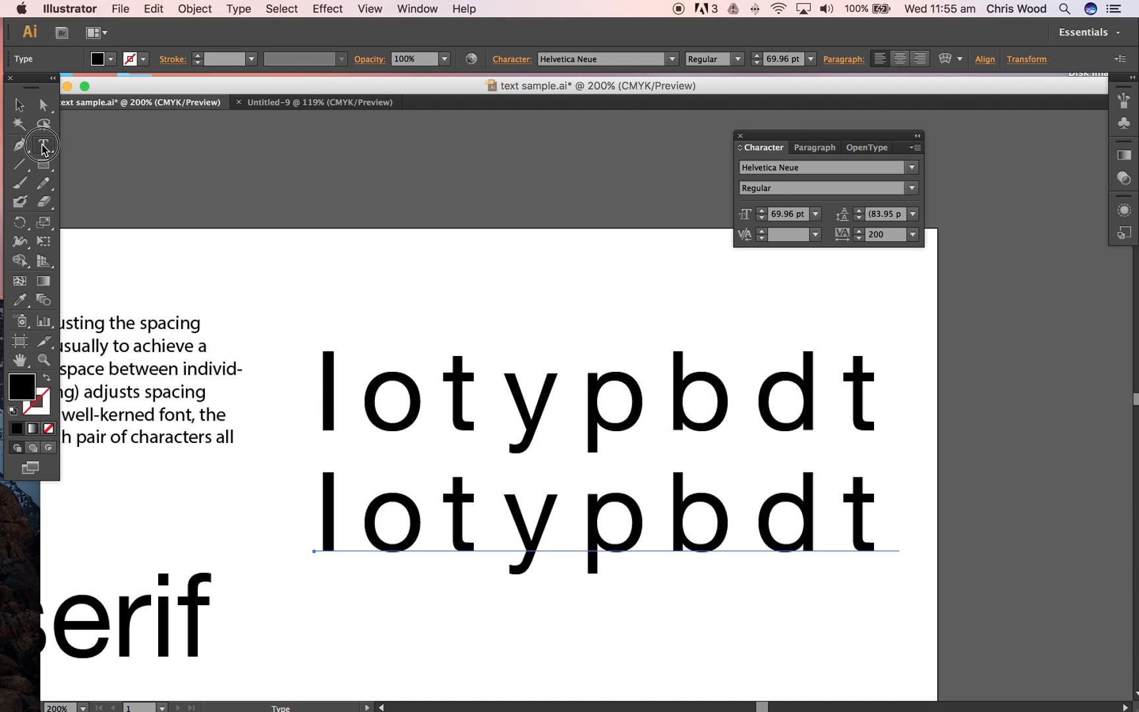
pyautogui.moveTo(320, 511); pyautogui.dragTo(885, 448)
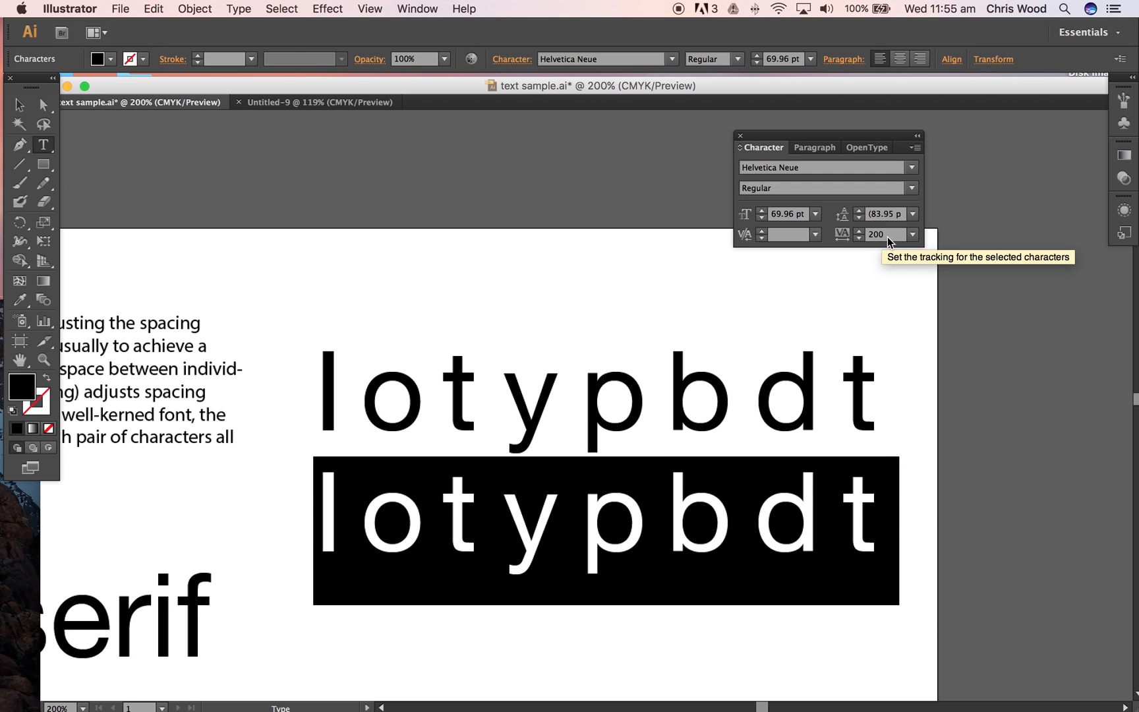
pyautogui.moveTo(886, 240); pyautogui.dragTo(852, 239)
pyautogui.press('Return')
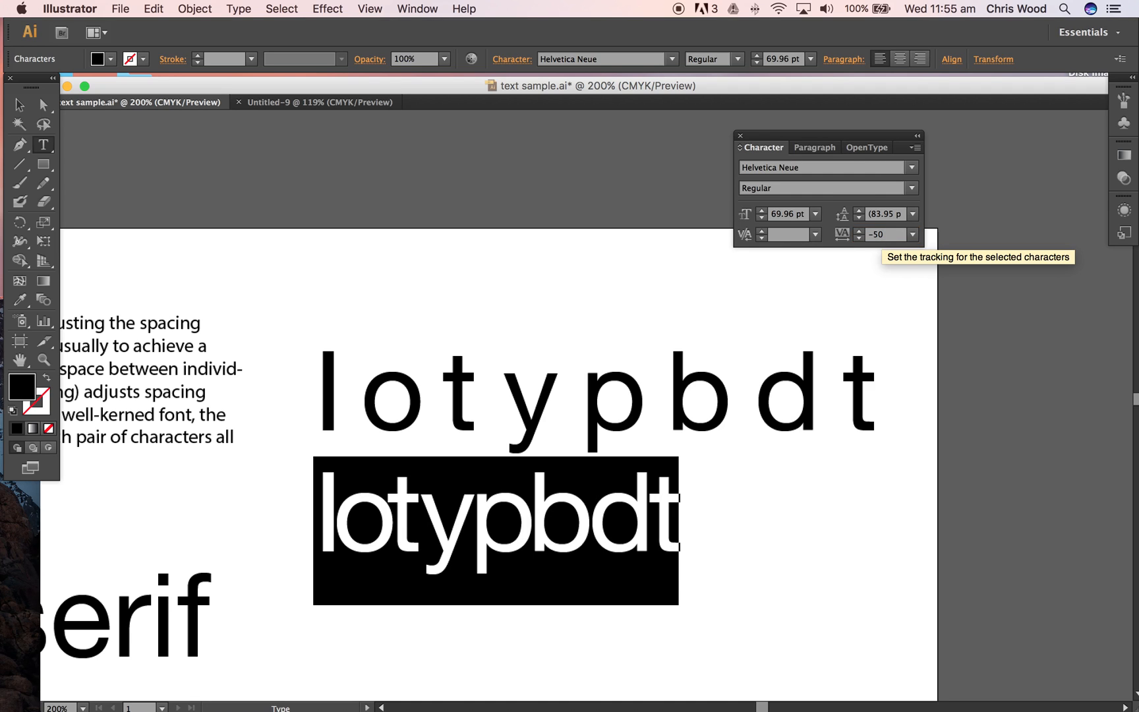
pyautogui.press('Right')
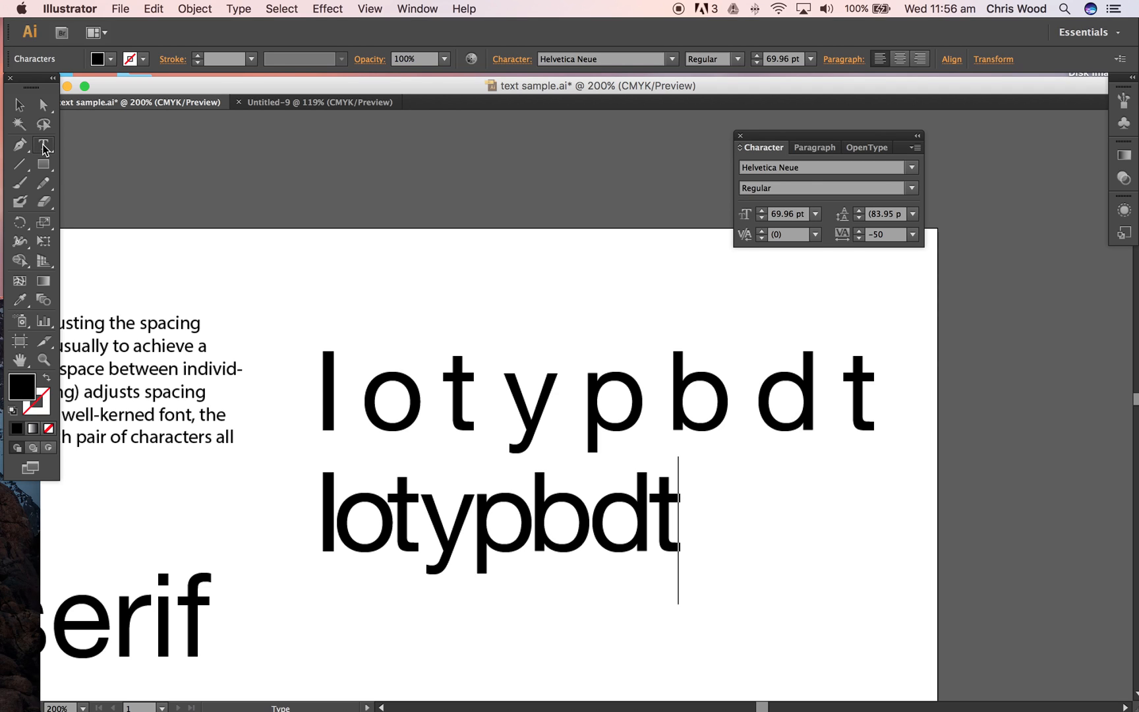
# Compare the widely and tightly tracked versions of "lotypbdt" close up, and view them with the rest of the page
pyautogui.press('Escape')
pyautogui.press('super+equal')
pyautogui.click(41, 143)
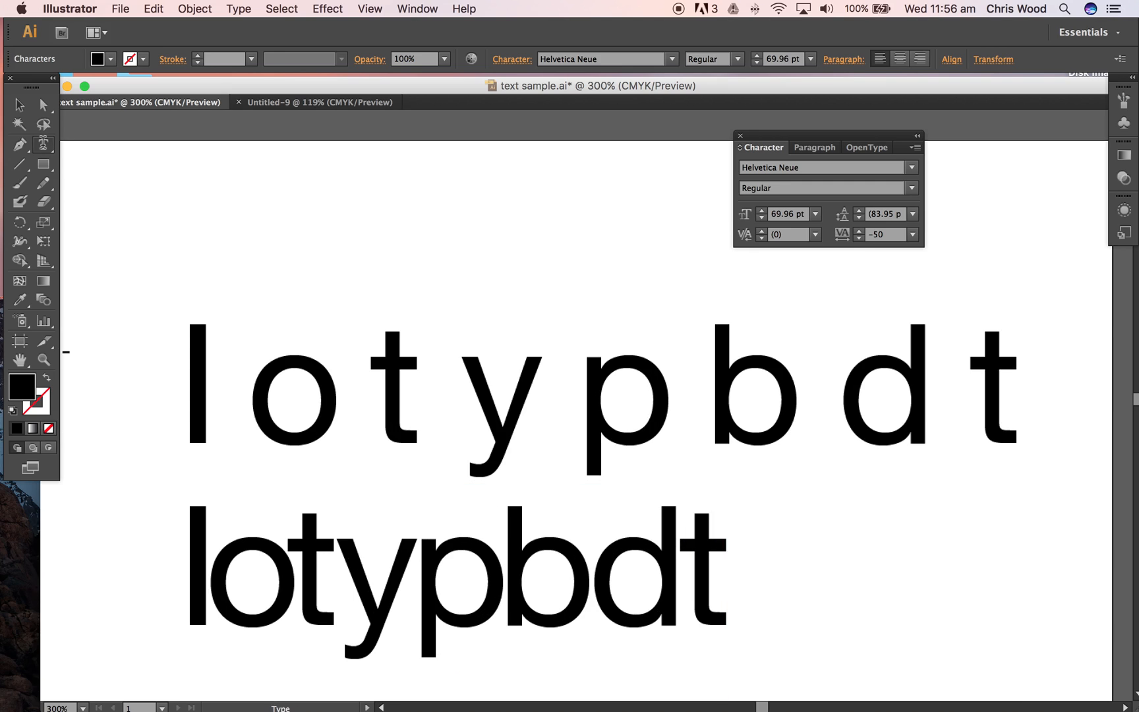
pyautogui.scroll(-2, 446, 367)
pyautogui.scroll(-2, 446, 366)
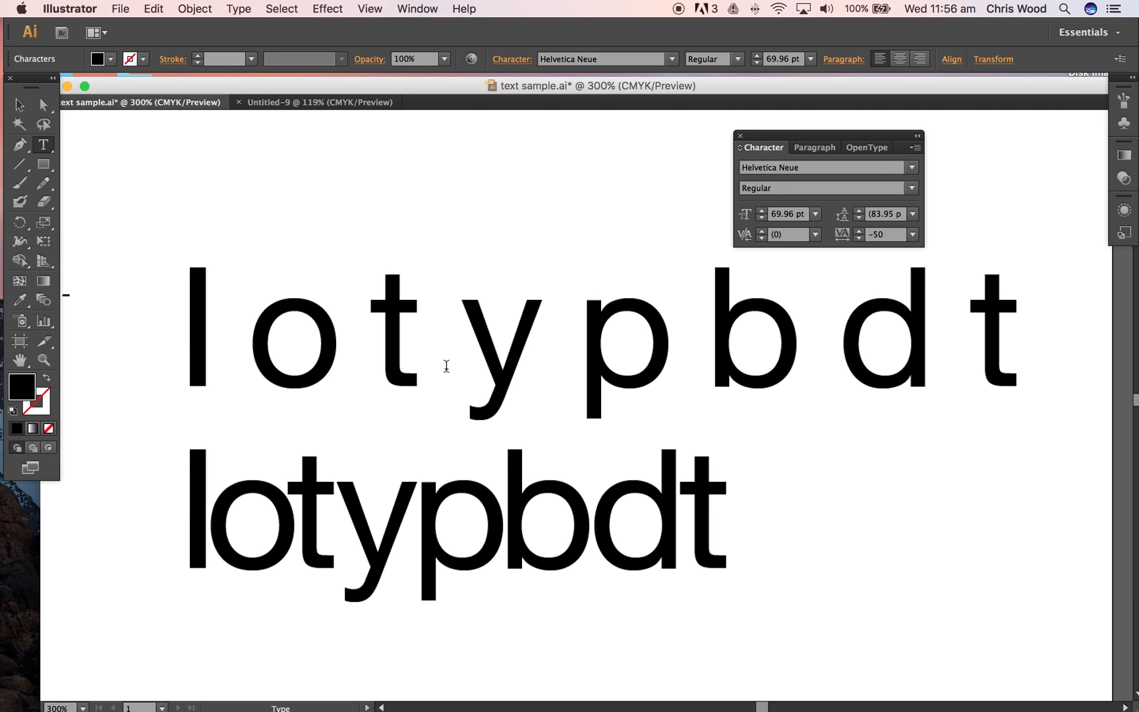
pyautogui.press('super+minus')
pyautogui.press('super+minus')
pyautogui.press('super+minus')
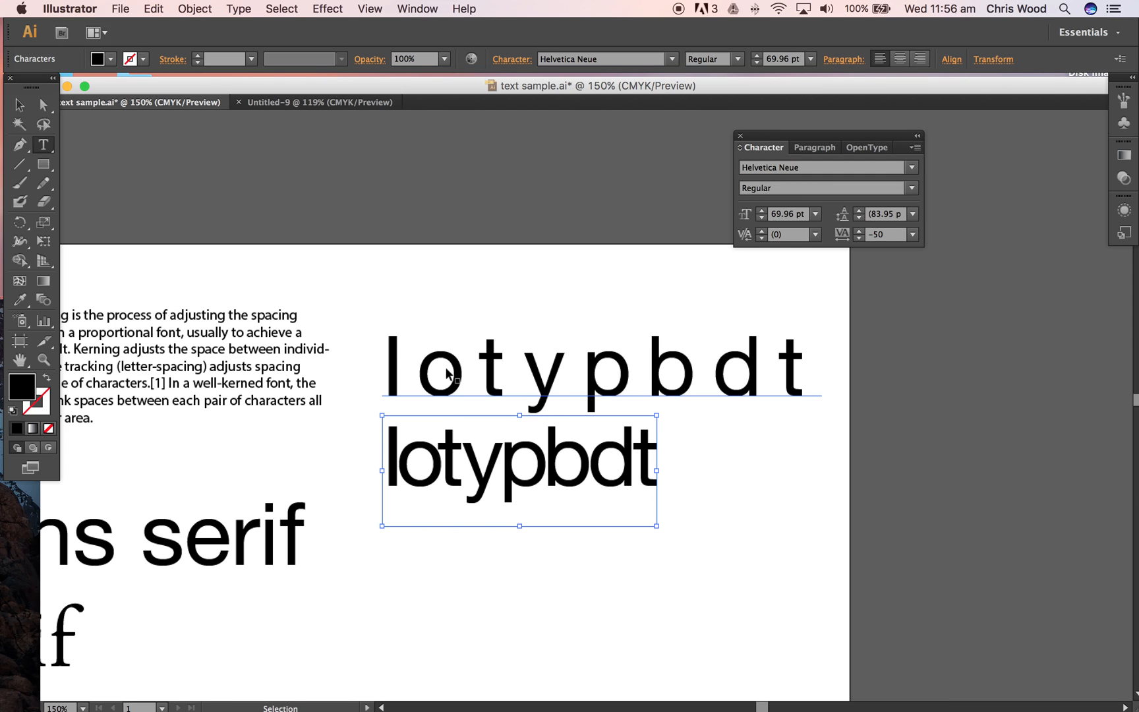
pyautogui.scroll(-1, 308, 512)
pyautogui.scroll(-3, 308, 511)
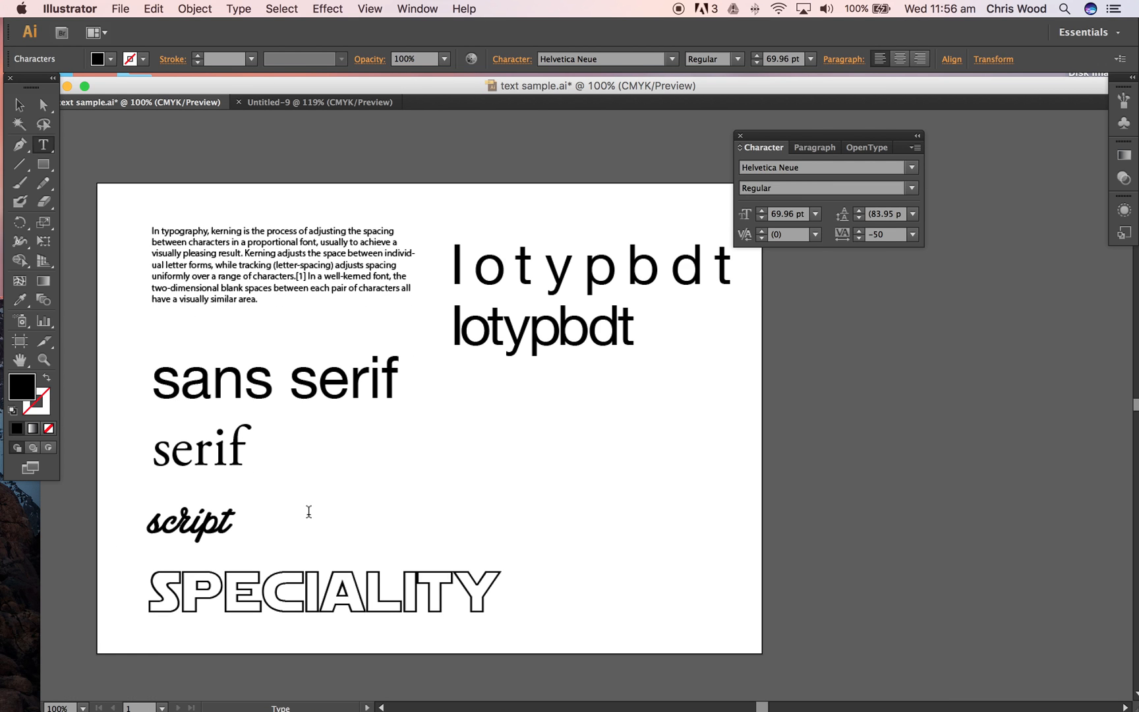
# Look through the list of fonts available for type in the document, without changing the current font
pyautogui.click(239, 8)
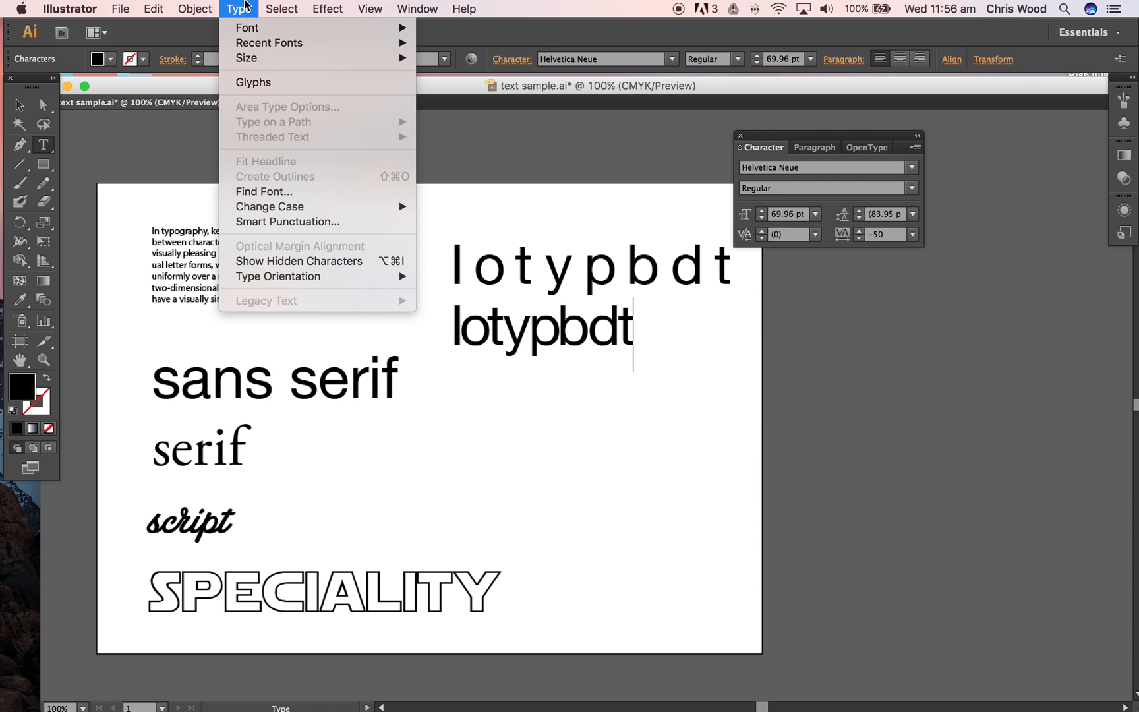
pyautogui.moveTo(245, 27)
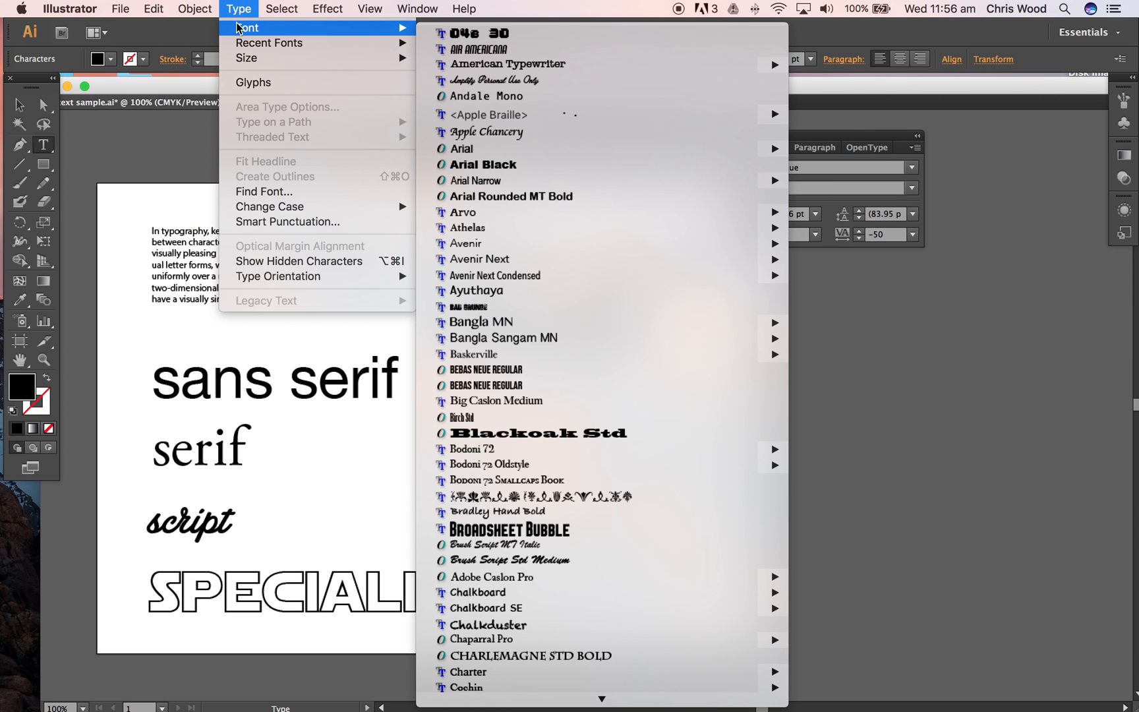
pyautogui.click(987, 585)
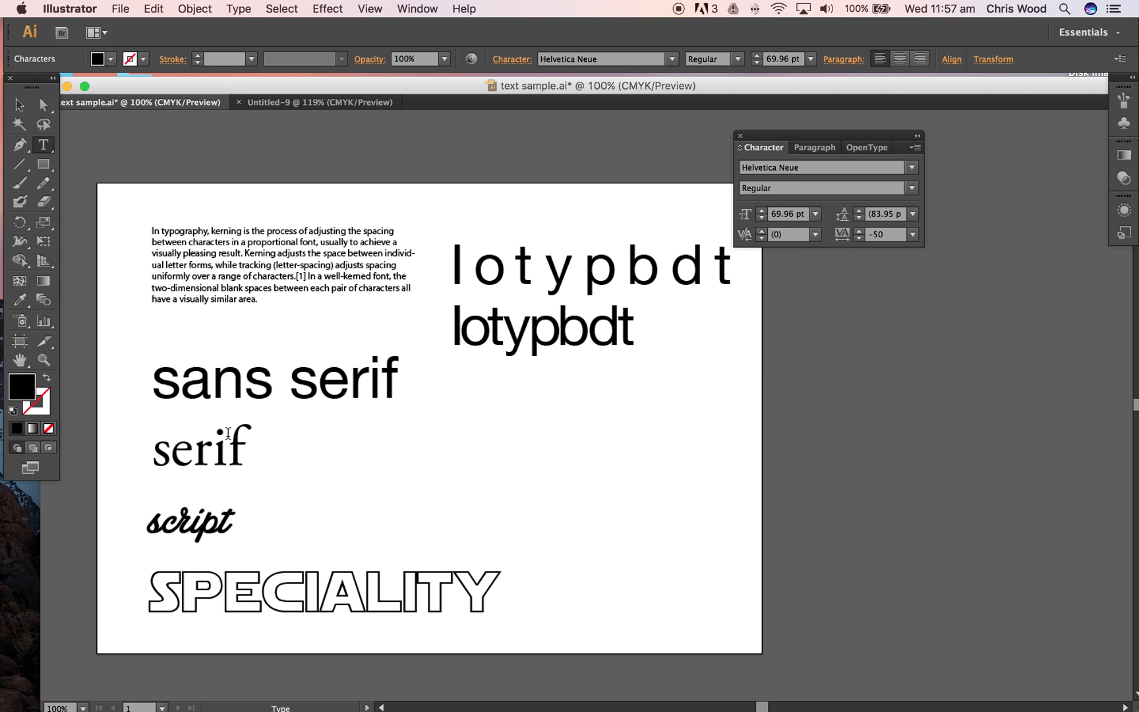
# Examine which fonts the "serif", "sans serif", "script" and "SPECIALITY" samples use by selecting each word's text
pyautogui.click(209, 449)
pyautogui.moveTo(152, 449); pyautogui.dragTo(254, 446)
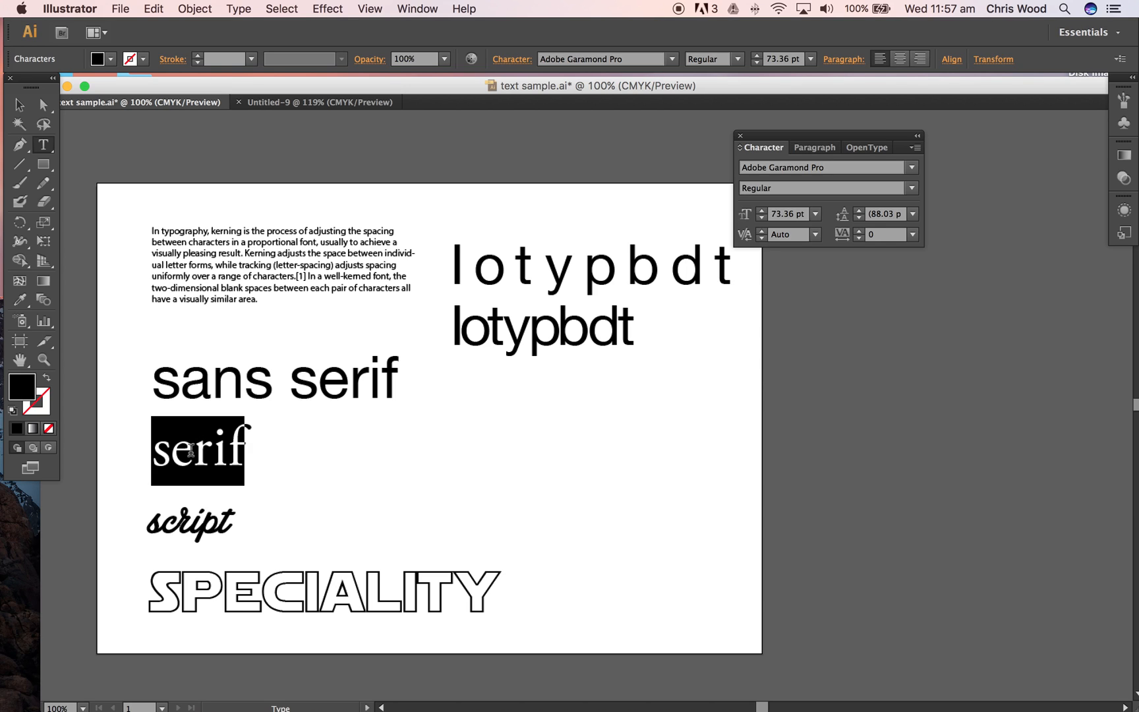
pyautogui.moveTo(155, 378); pyautogui.dragTo(407, 380)
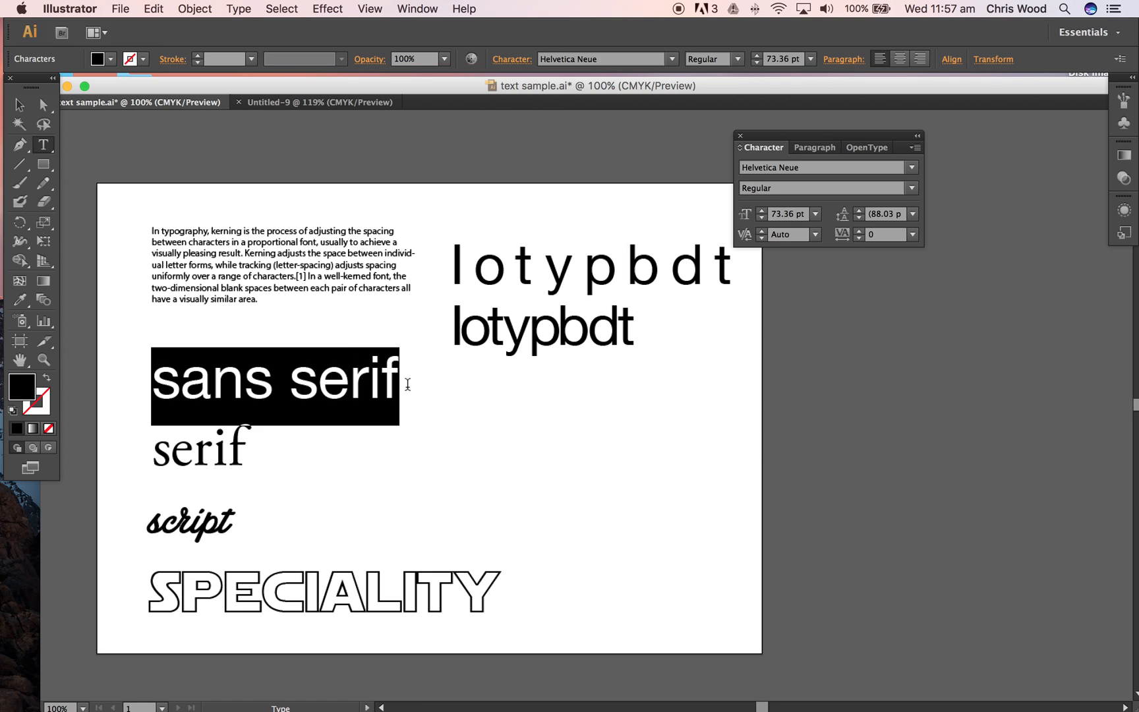
pyautogui.scroll(-2, 351, 476)
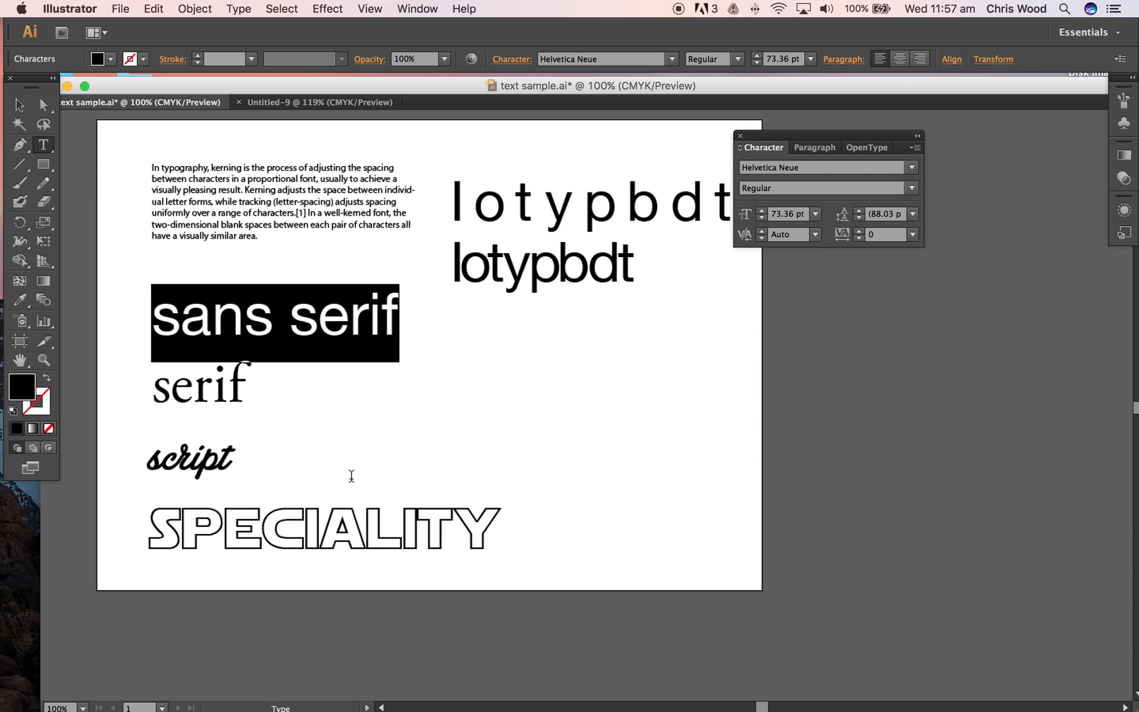
pyautogui.click(162, 464)
pyautogui.moveTo(162, 463); pyautogui.dragTo(242, 459)
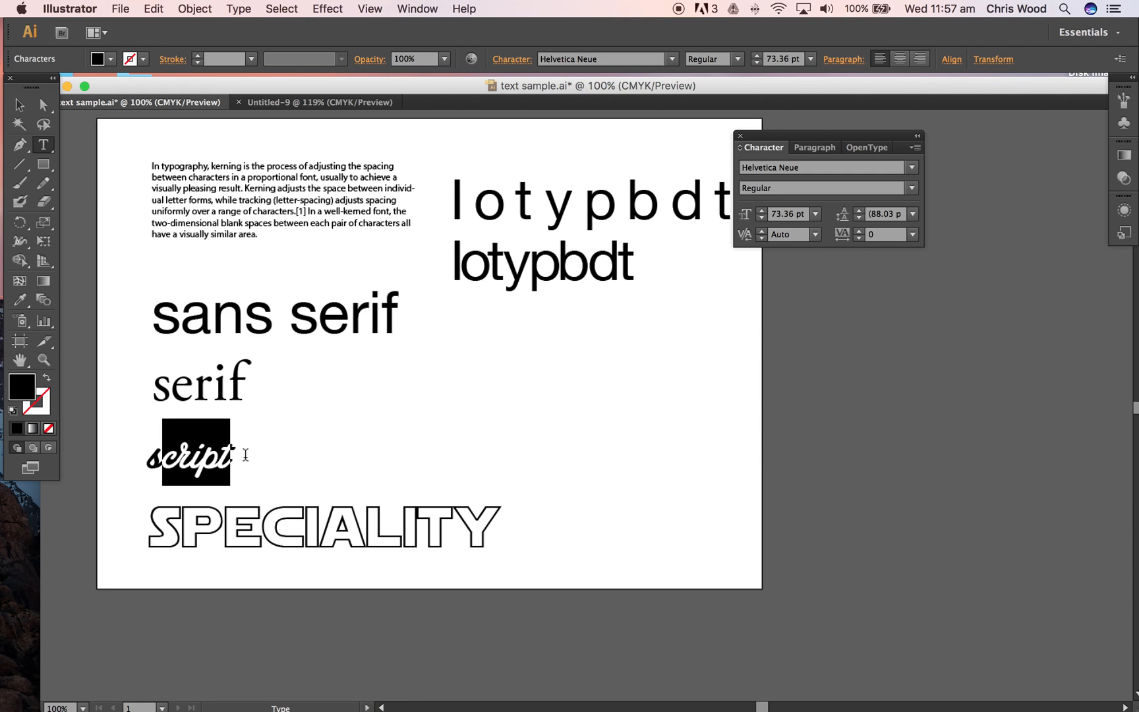
pyautogui.click(154, 468)
pyautogui.moveTo(147, 466); pyautogui.dragTo(203, 462)
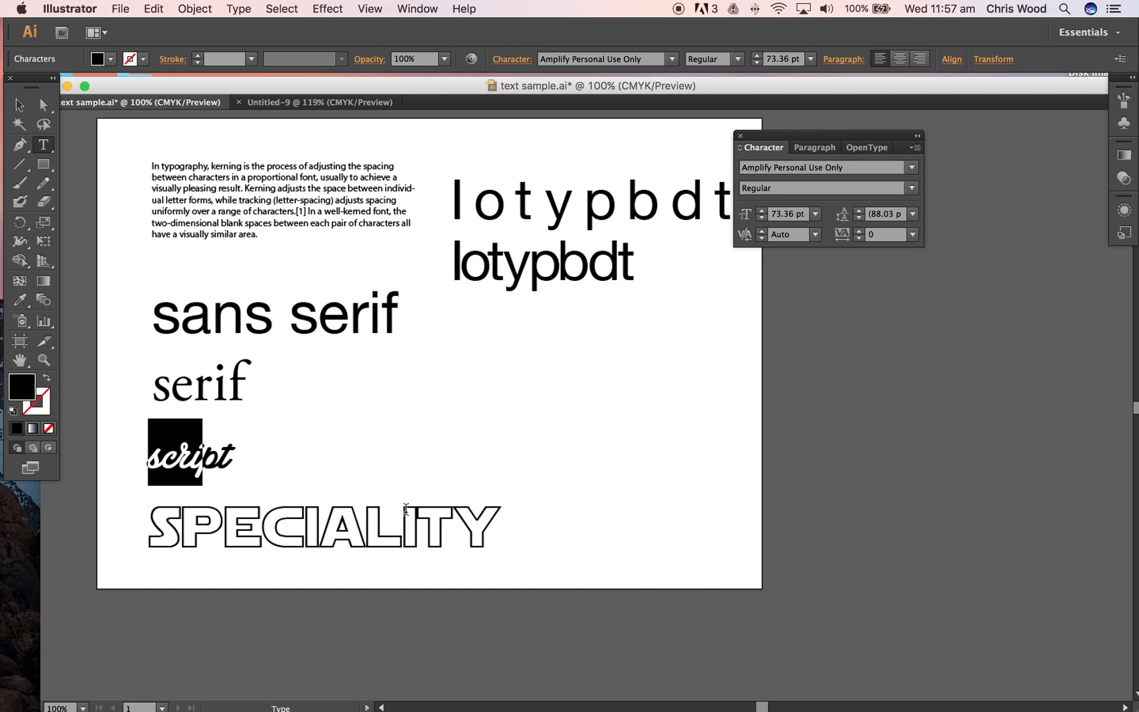
pyautogui.moveTo(500, 524); pyautogui.dragTo(129, 537)
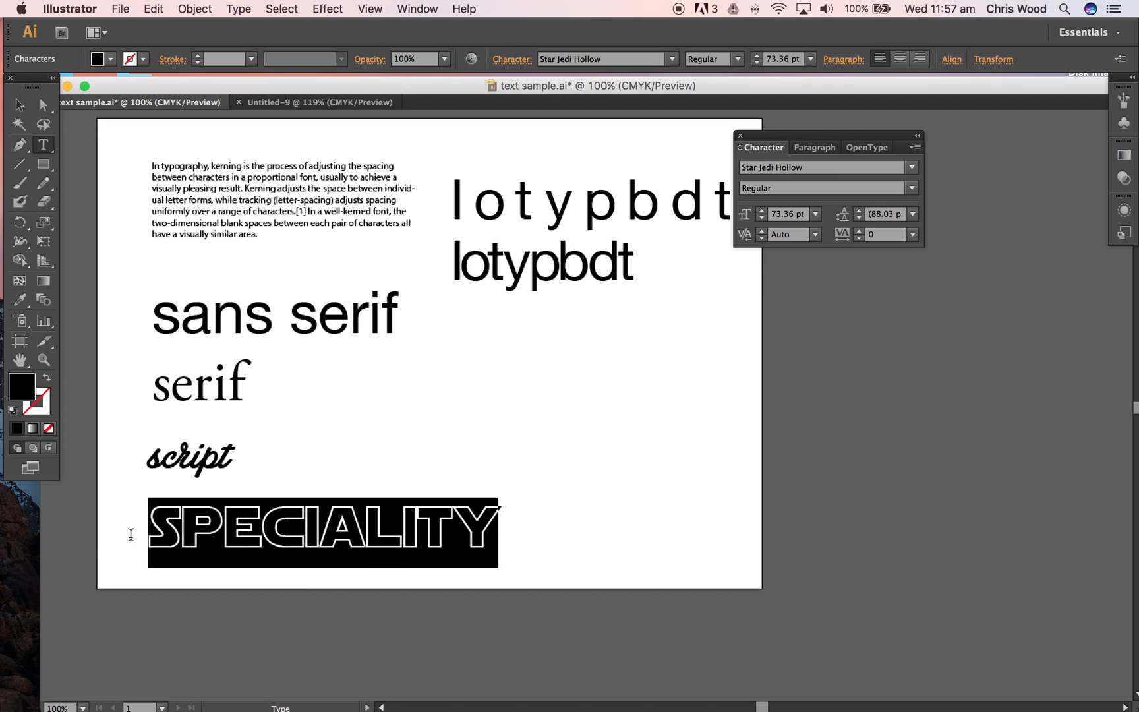
# Switch to Chrome and browse the new fonts on dafont.com, finding the download for the California Sun font
pyautogui.press('super')
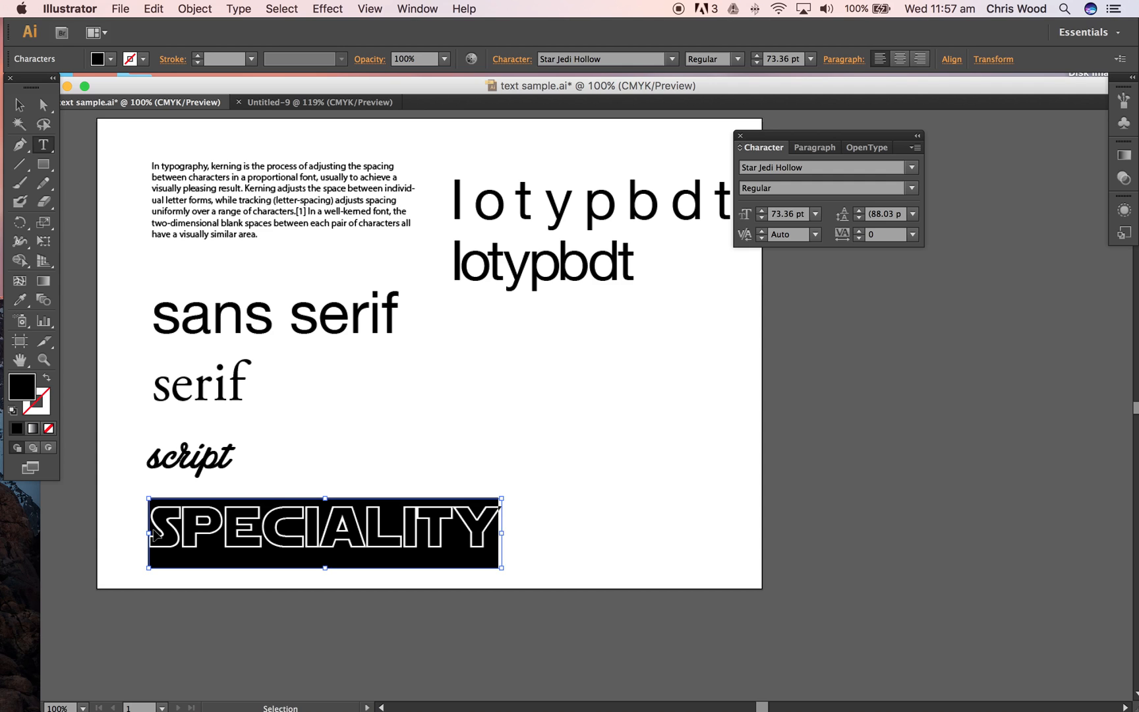
pyautogui.press('super+Tab')
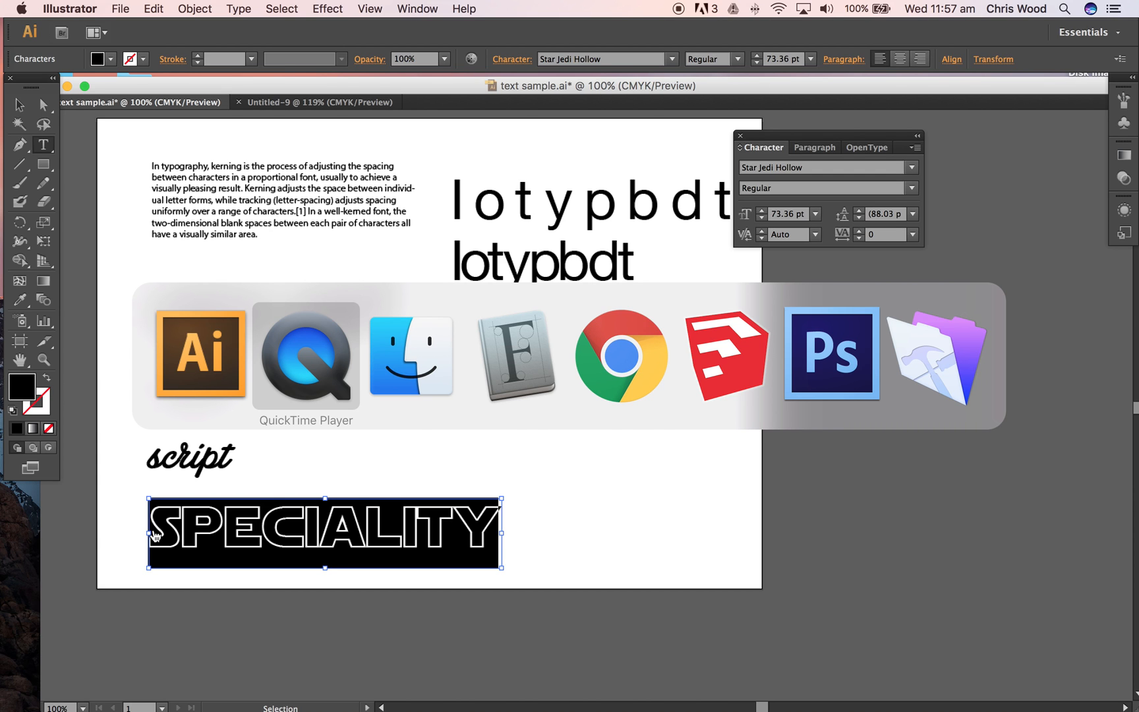
pyautogui.press('super+Tab')
pyautogui.press('super+Tab')
pyautogui.press('super+Tab')
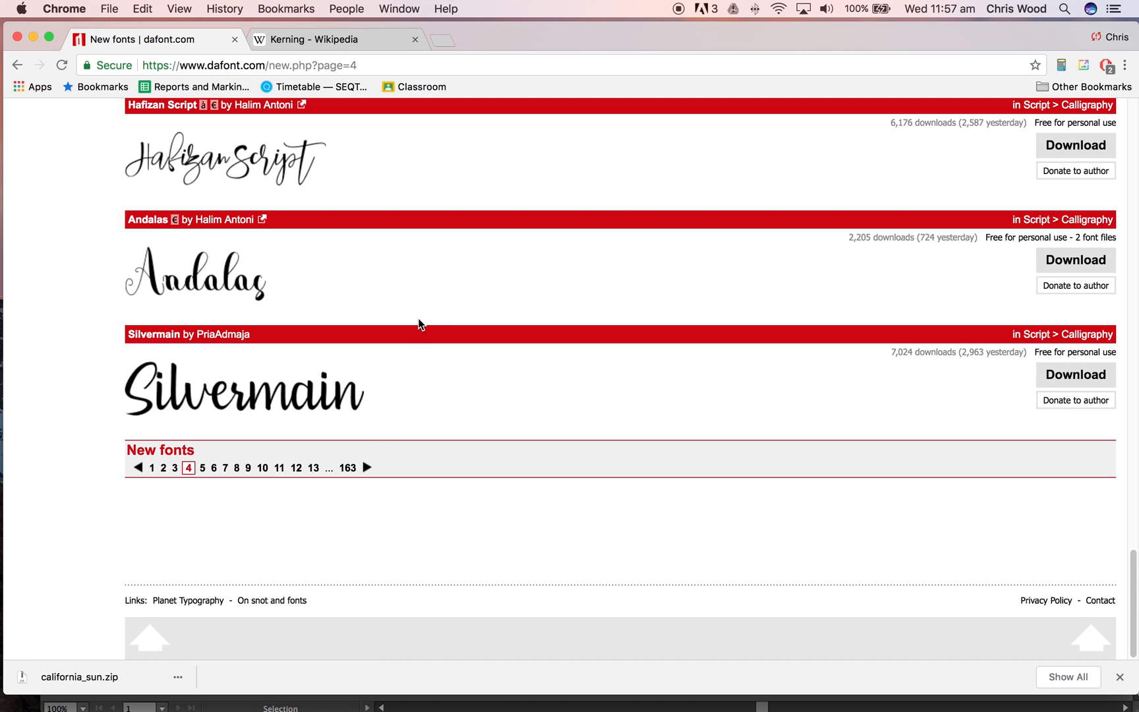
pyautogui.scroll(15, 651, 166)
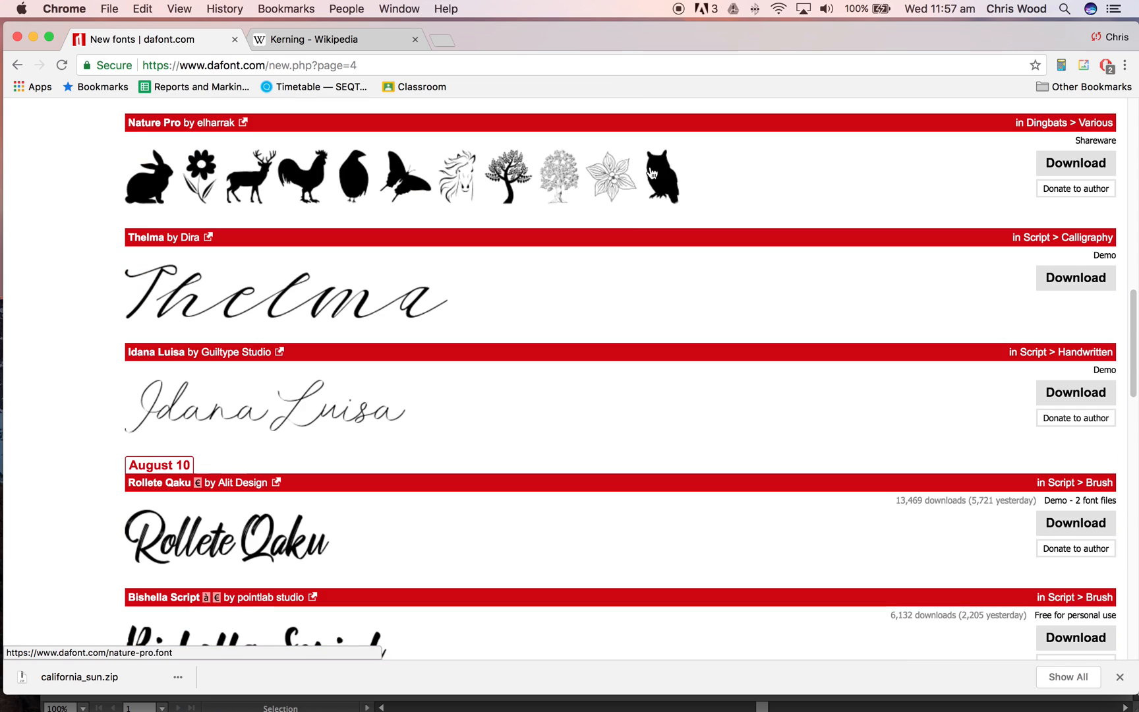
pyautogui.scroll(12, 420, 400)
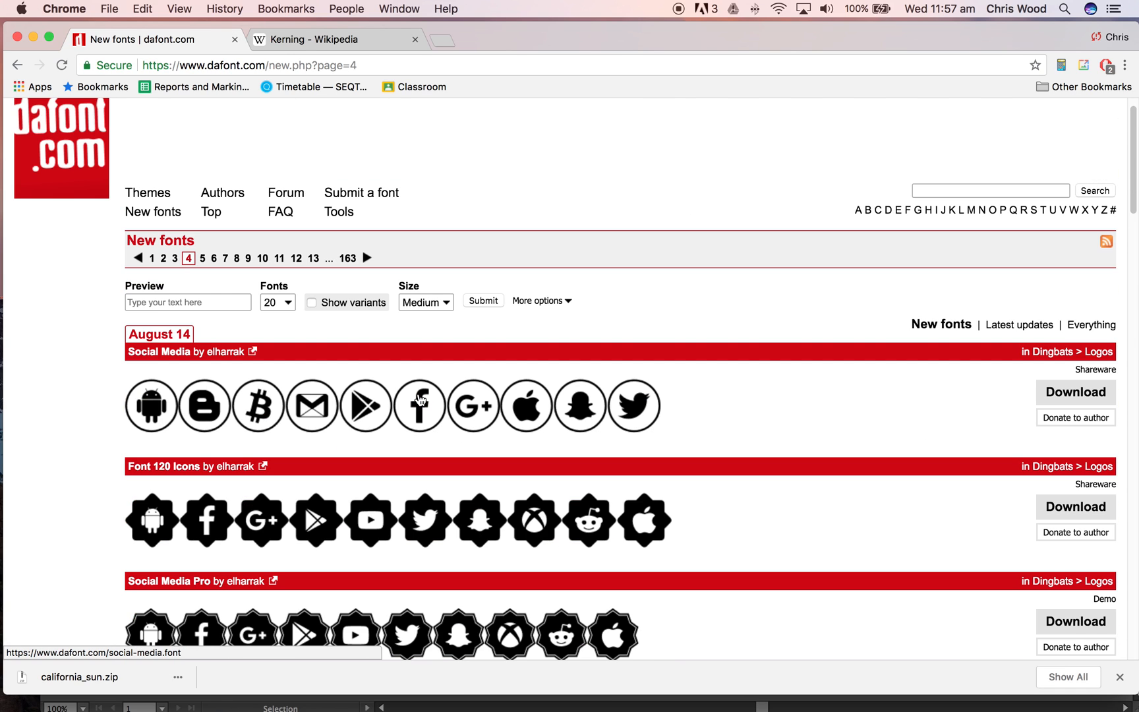
pyautogui.scroll(-10, 420, 399)
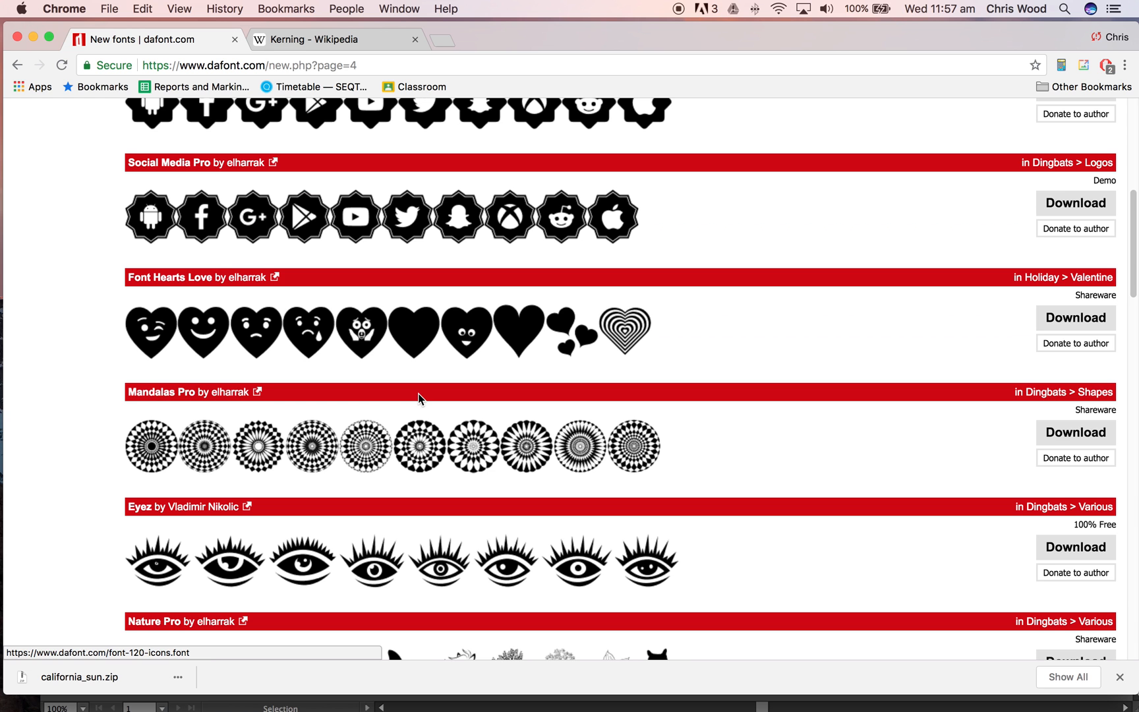
pyautogui.scroll(-3, 420, 400)
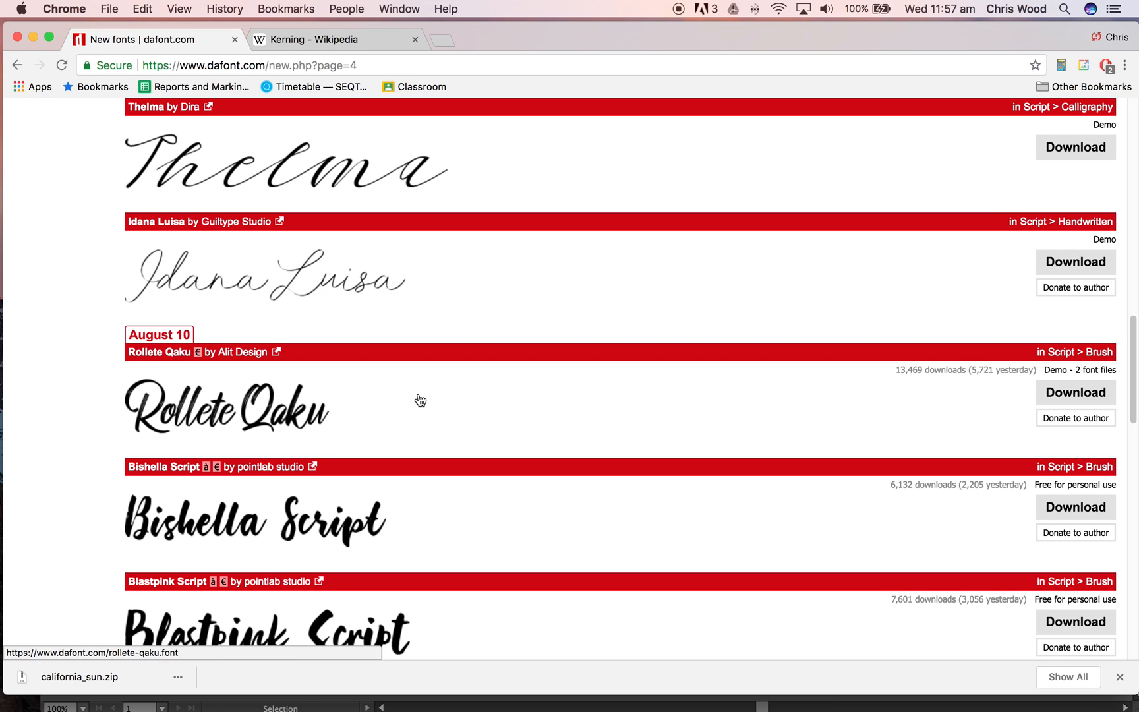
pyautogui.scroll(15, 420, 400)
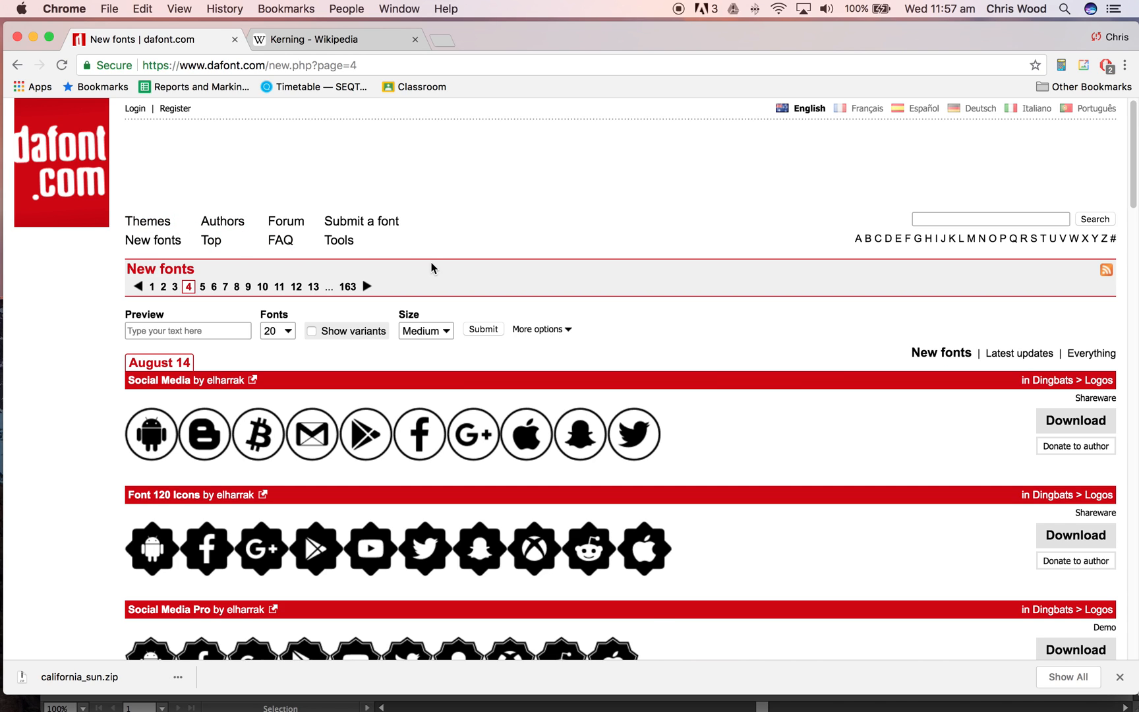
pyautogui.scroll(-20, 646, 603)
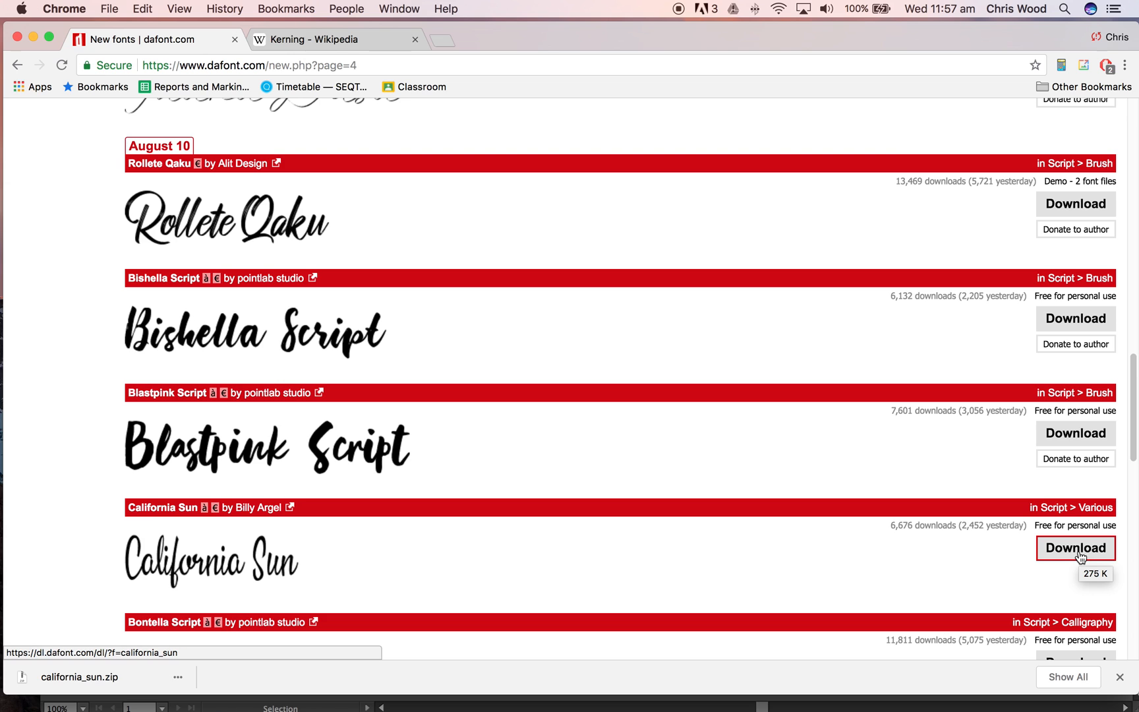
# Return to Illustrator, clear the text selection on "SPECIALITY", and hide the application to reveal the desktop
pyautogui.press('super+Tab')
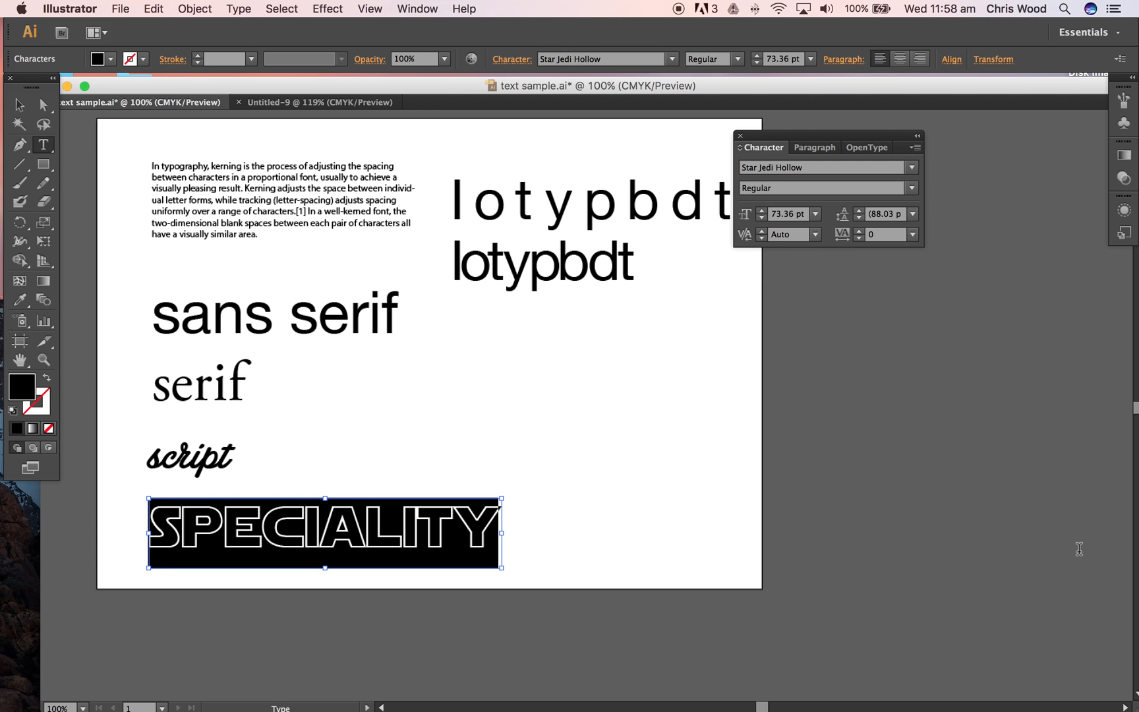
pyautogui.press('super+Tab')
pyautogui.press('super+shift+Tab')
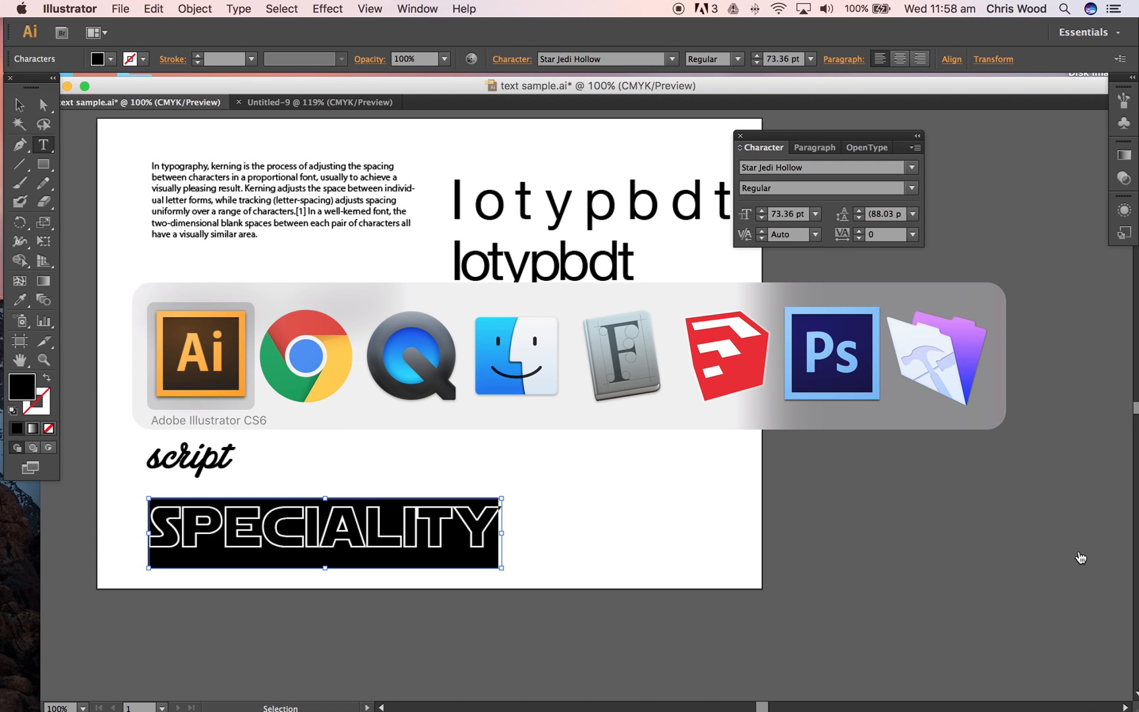
pyautogui.click(1079, 549)
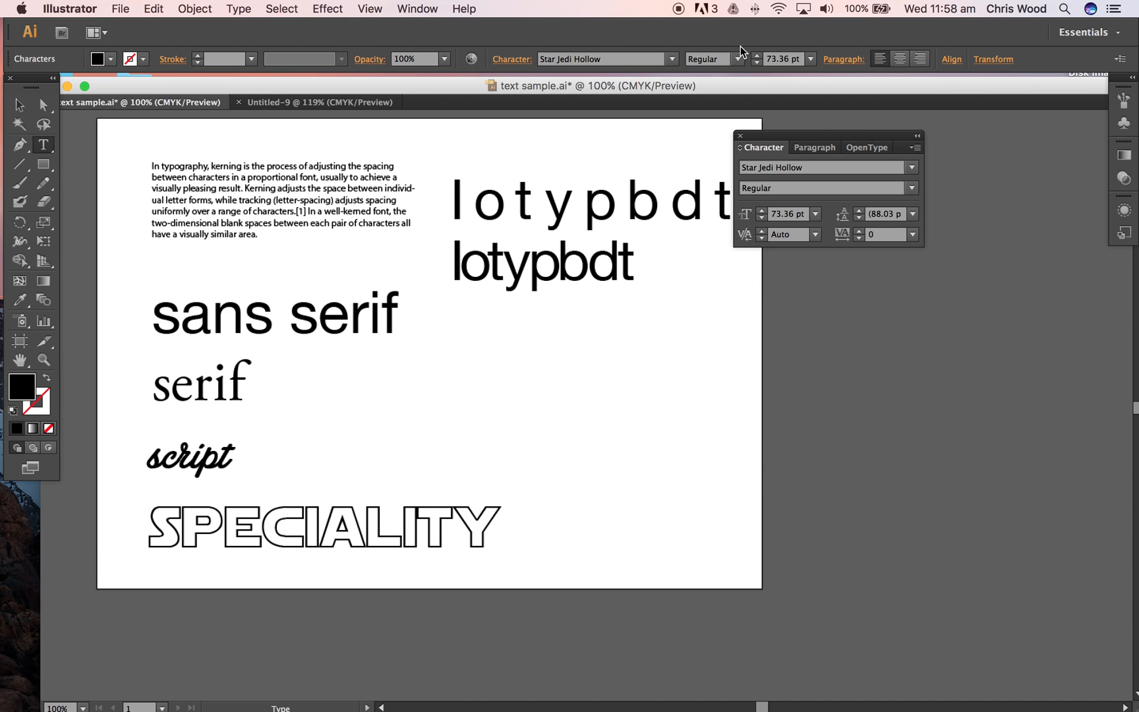
pyautogui.click(84, 7)
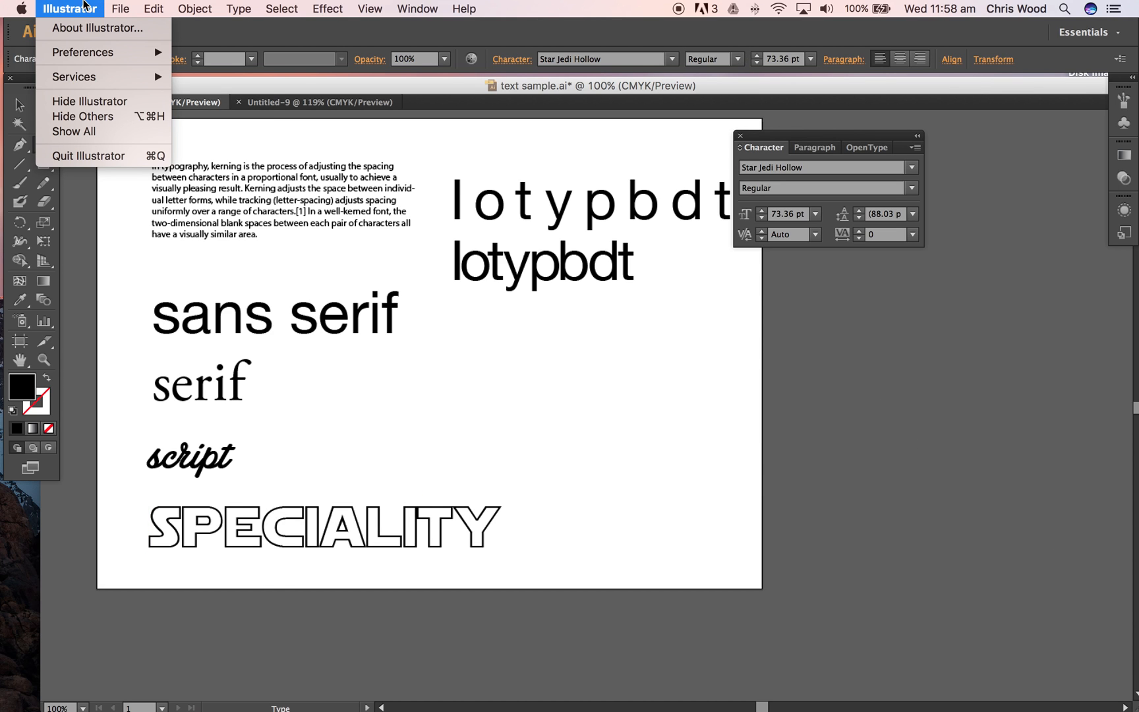
pyautogui.click(93, 102)
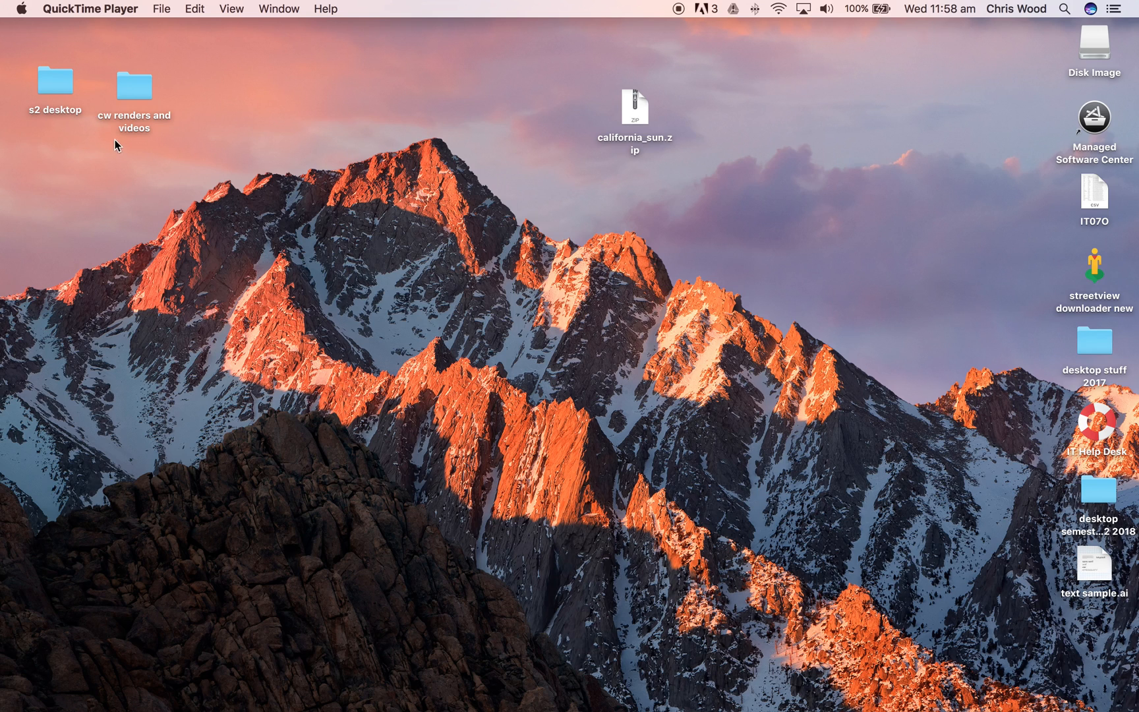
# Extract california_sun.zip on the desktop and open the resulting california_sun folder
pyautogui.click(621, 83)
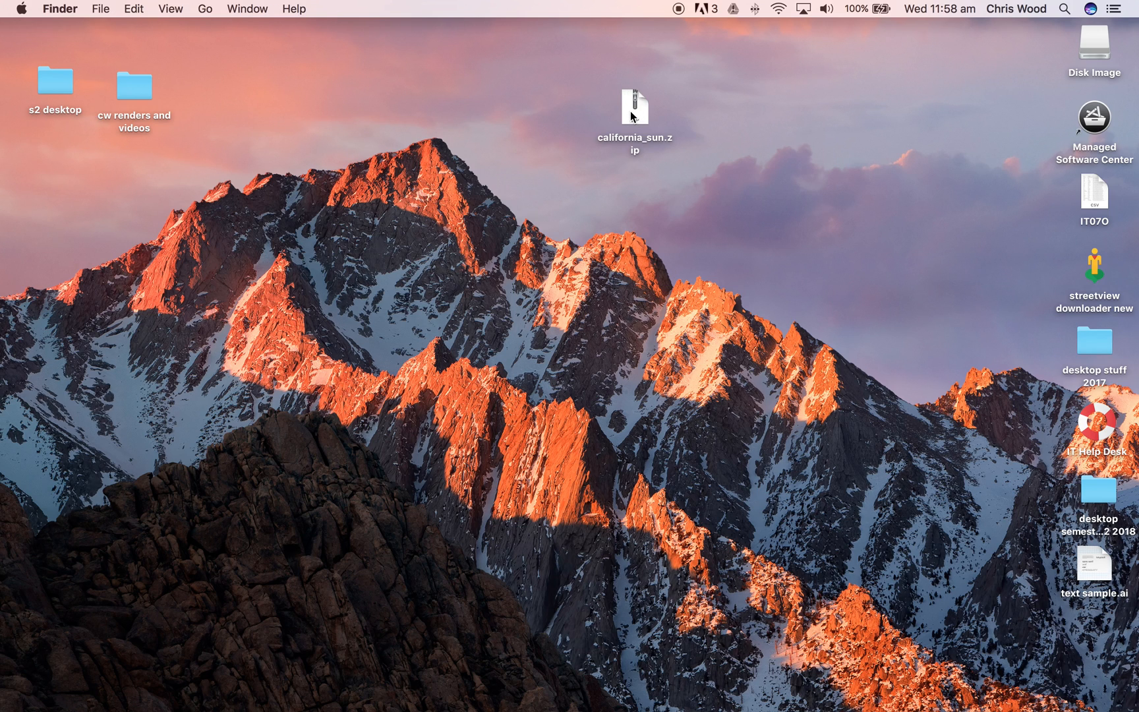
pyautogui.moveTo(631, 115); pyautogui.dragTo(591, 140)
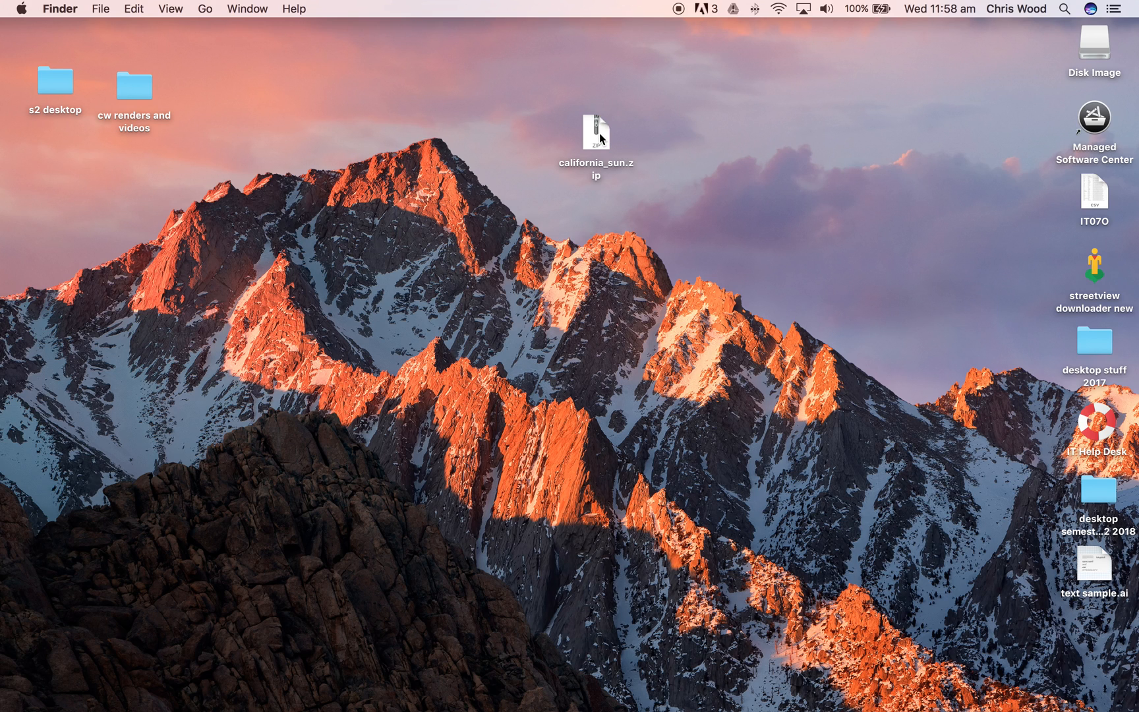
pyautogui.doubleClick(599, 137)
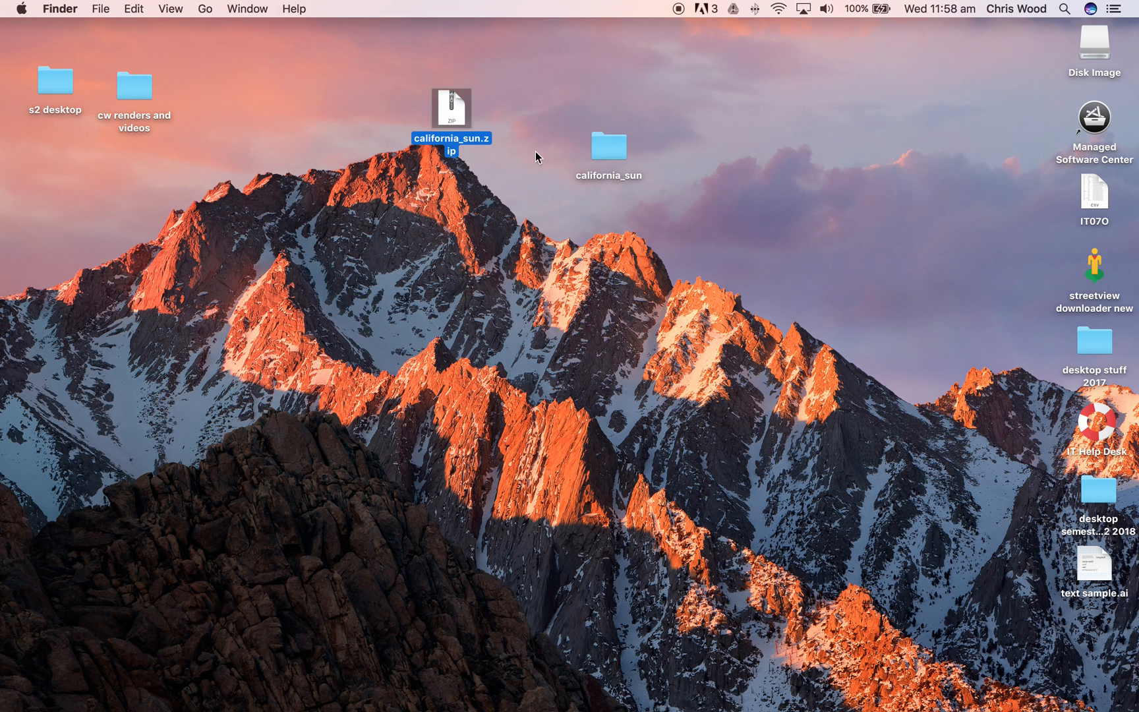
pyautogui.click(694, 173)
pyautogui.doubleClick(609, 150)
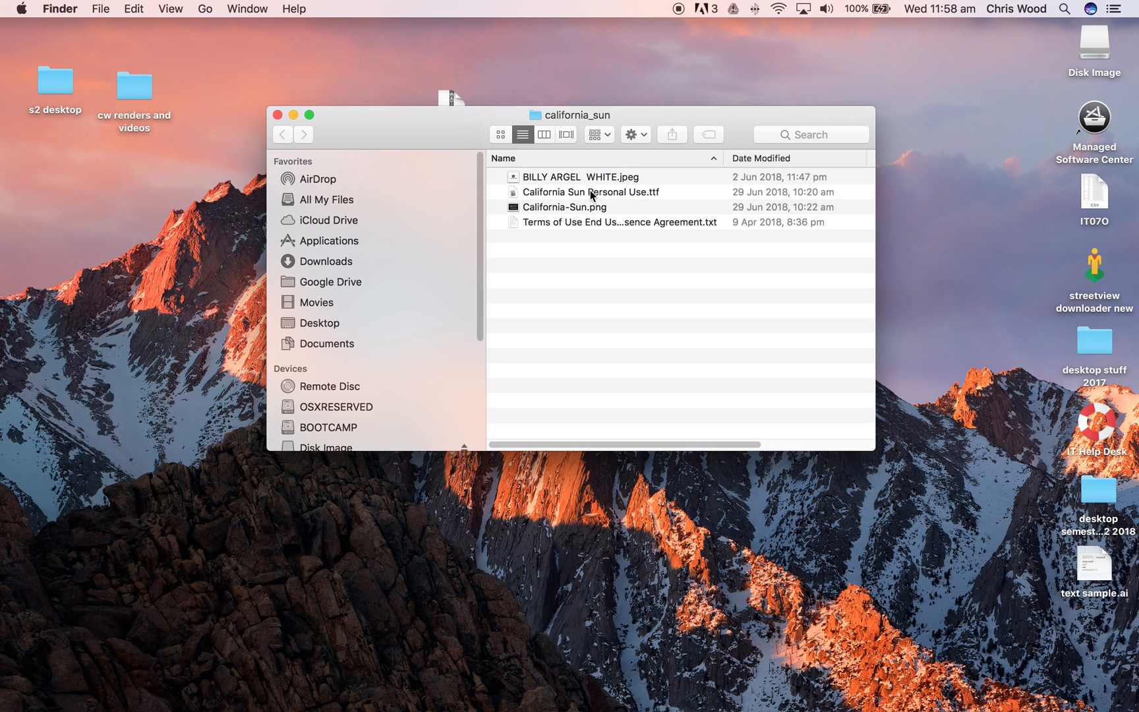
# View the font maker's JPEG logo from the california_sun folder, and close the image
pyautogui.doubleClick(570, 176)
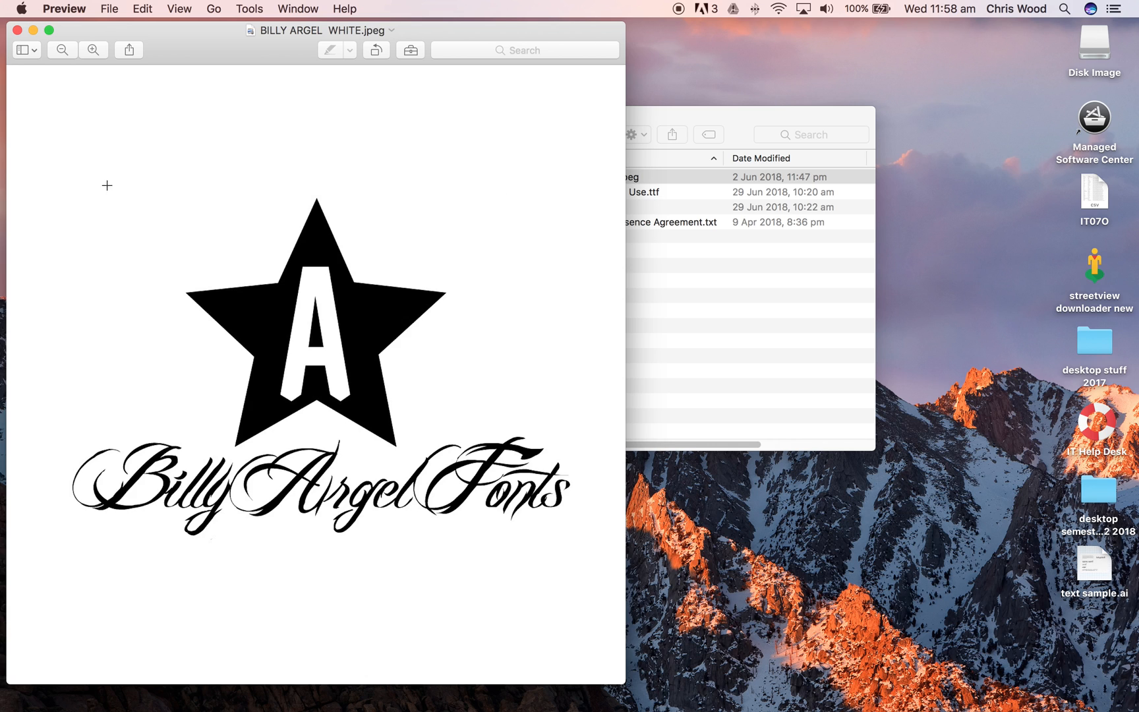
pyautogui.click(18, 30)
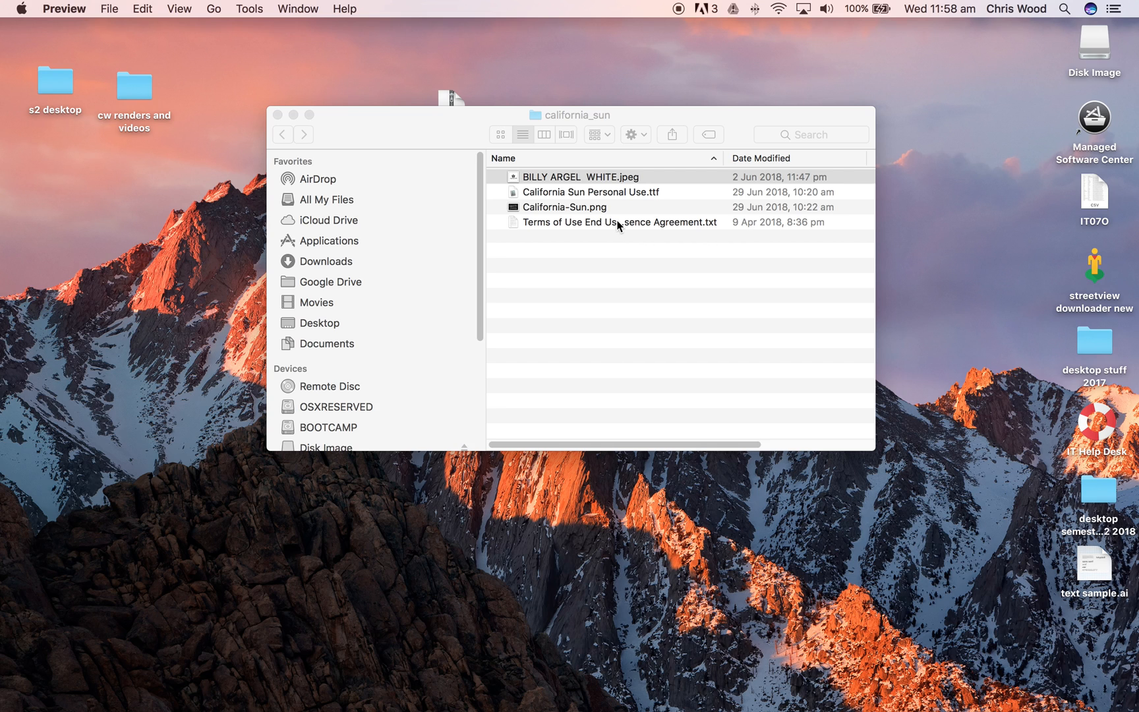
pyautogui.press('cmd+Tab')
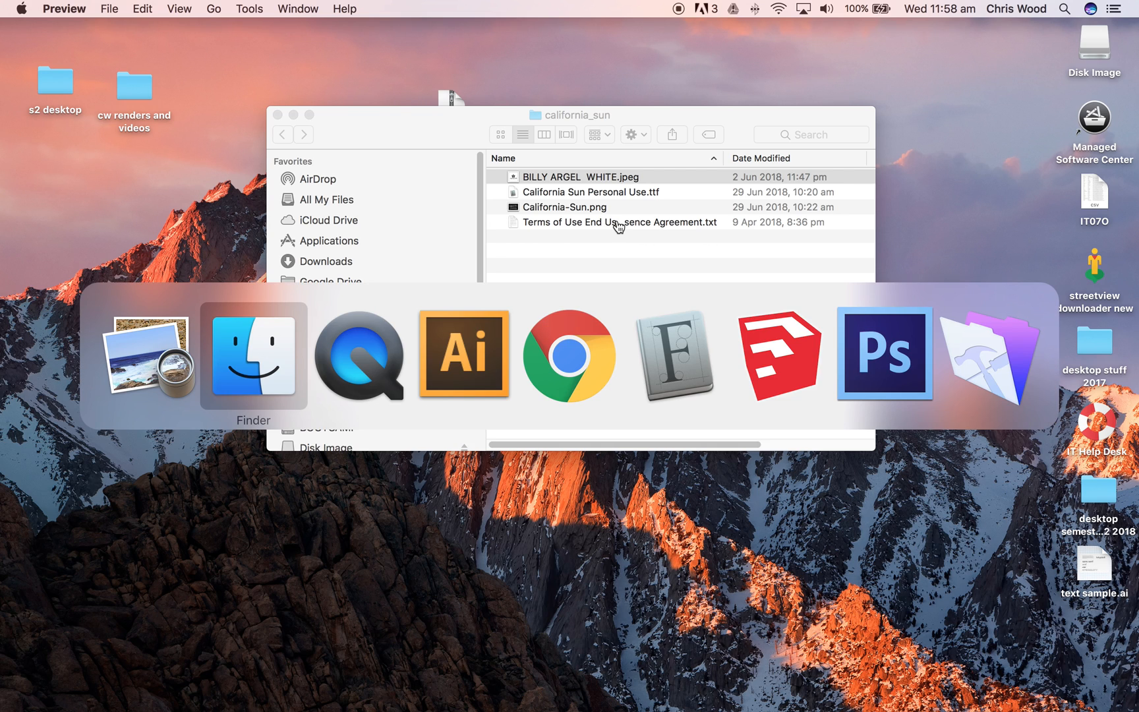
pyautogui.press('super+shift+Tab')
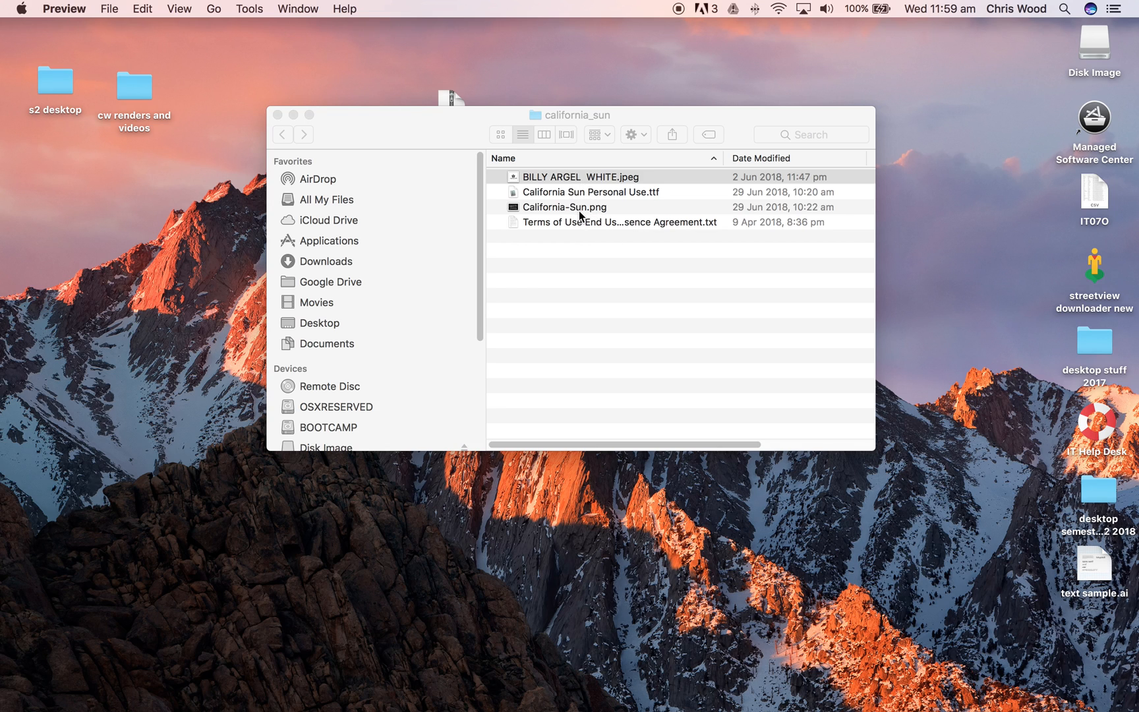
# Select the font file California Sun Personal Use.ttf in the california_sun folder, leaving its name unedited
pyautogui.click(573, 193)
pyautogui.click(664, 193)
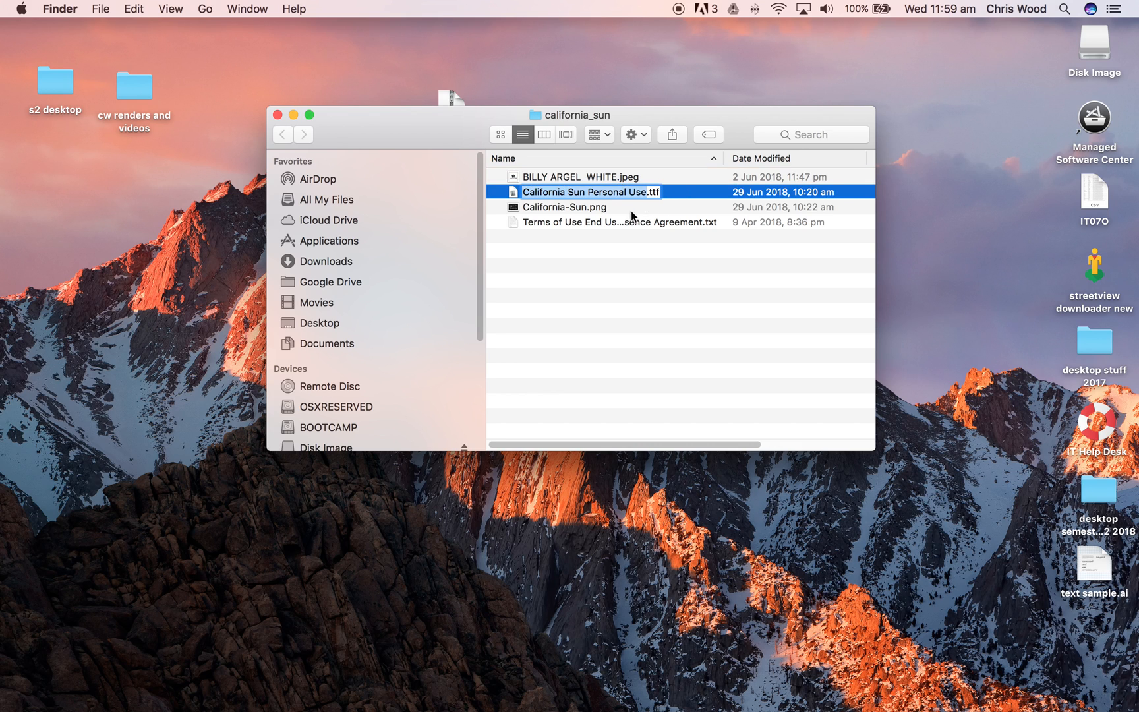
pyautogui.click(636, 210)
pyautogui.click(605, 192)
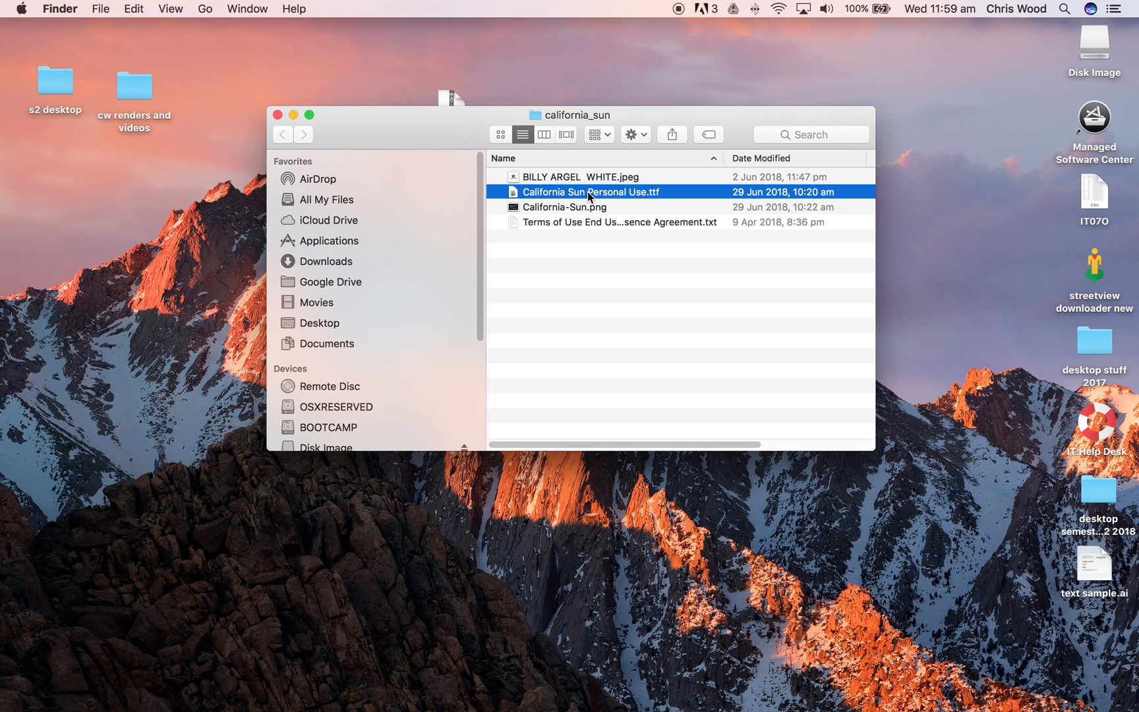
# Move the california_sun folder window aside on the desktop and switch to Font Book
pyautogui.moveTo(369, 119); pyautogui.dragTo(614, 106)
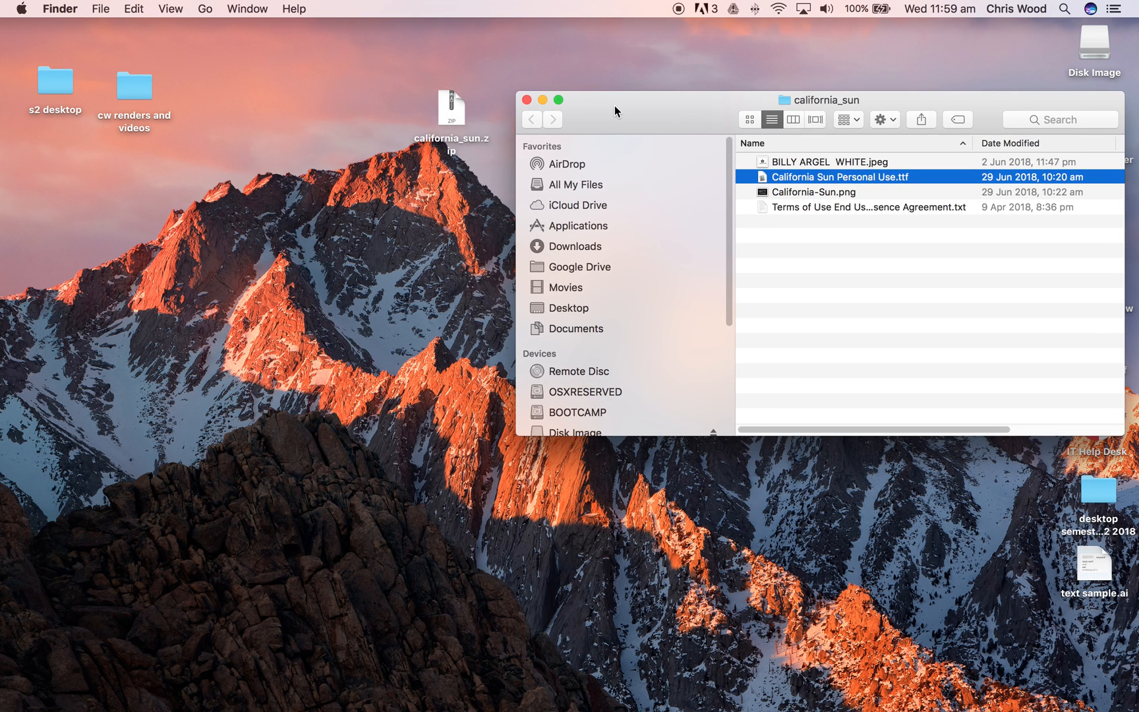
pyautogui.press('super+Tab')
pyautogui.press('super+Tab')
pyautogui.press('super+Tab')
pyautogui.press('super+Tab')
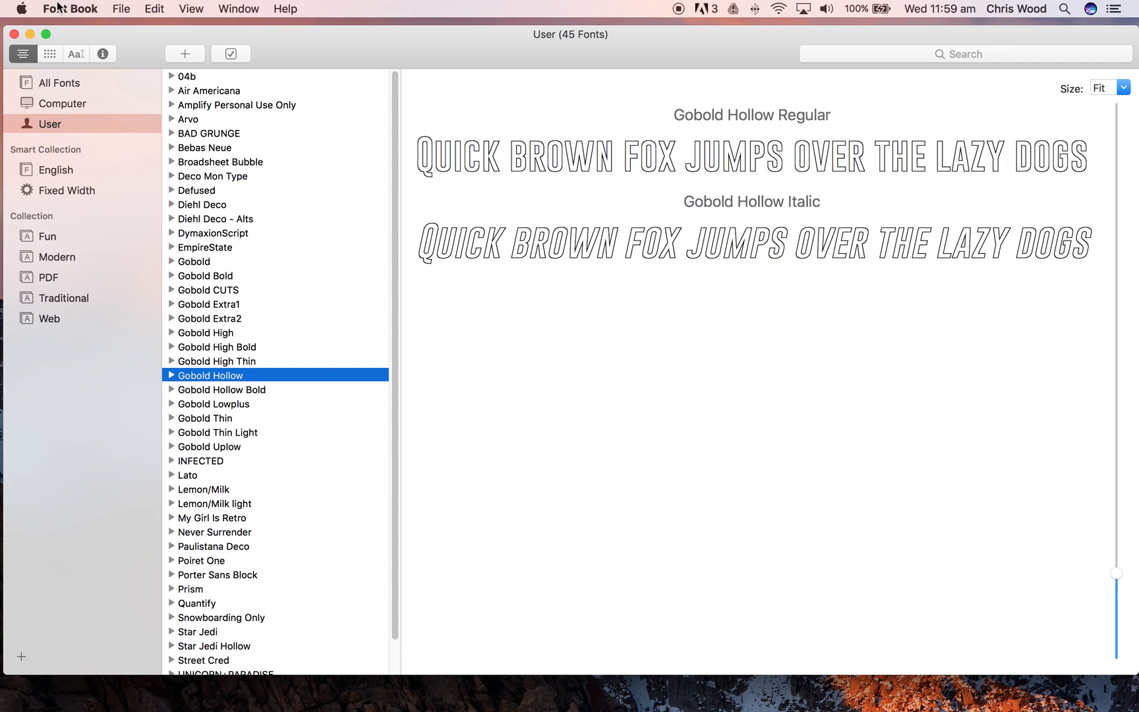
# Install California Sun Personal Use.ttf from the california_sun folder into Font Book's User fonts, arranging both windows side by side
pyautogui.moveTo(291, 33); pyautogui.dragTo(310, 56)
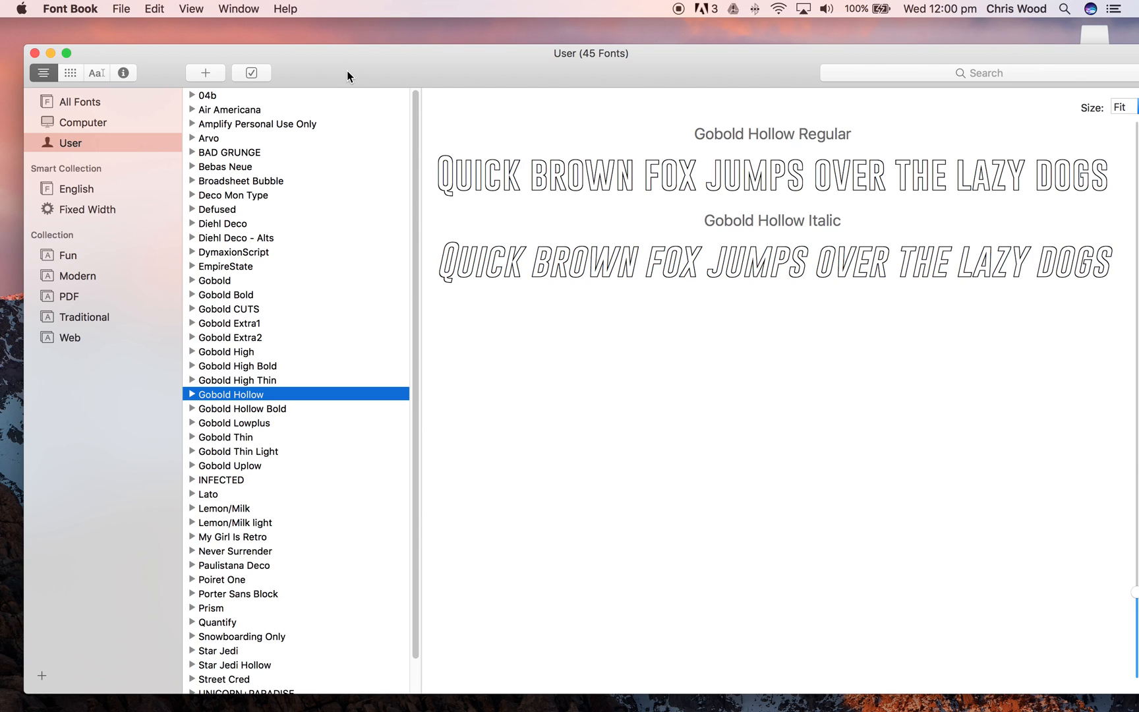
pyautogui.moveTo(347, 73); pyautogui.dragTo(418, 245)
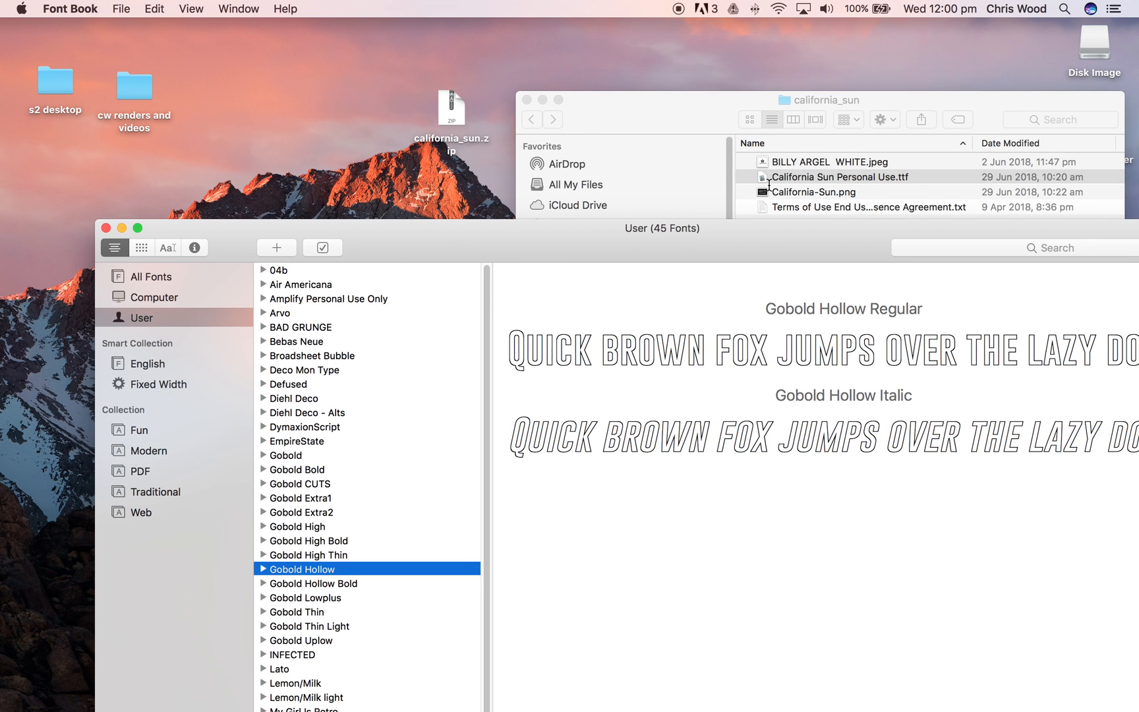
pyautogui.moveTo(653, 128); pyautogui.dragTo(623, 71)
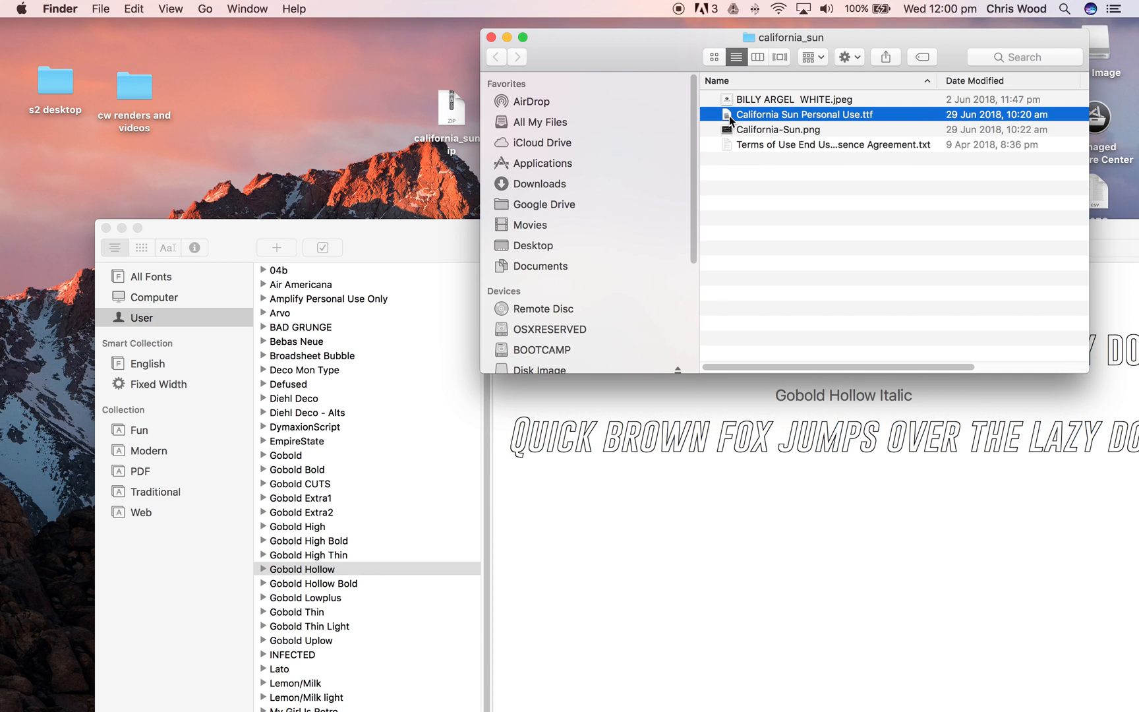
pyautogui.moveTo(727, 119); pyautogui.dragTo(431, 404)
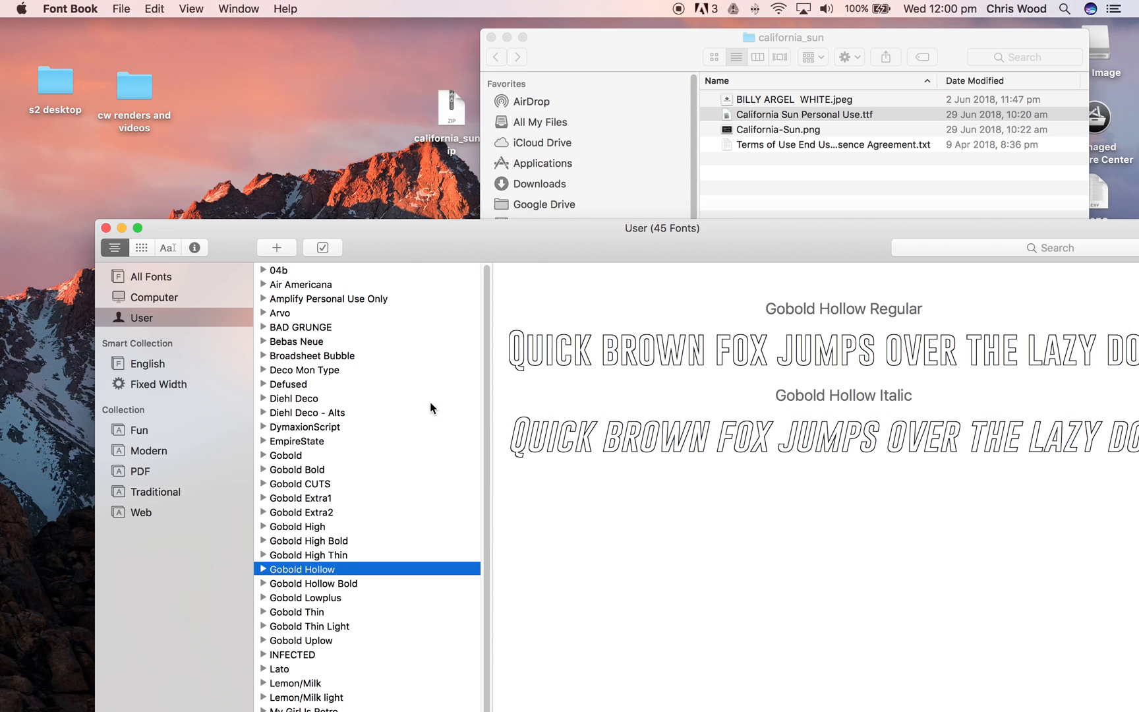
# Expand the California Sun Personal Use family in Font Book and preview its Regular style's characters
pyautogui.moveTo(239, 241); pyautogui.dragTo(192, 66)
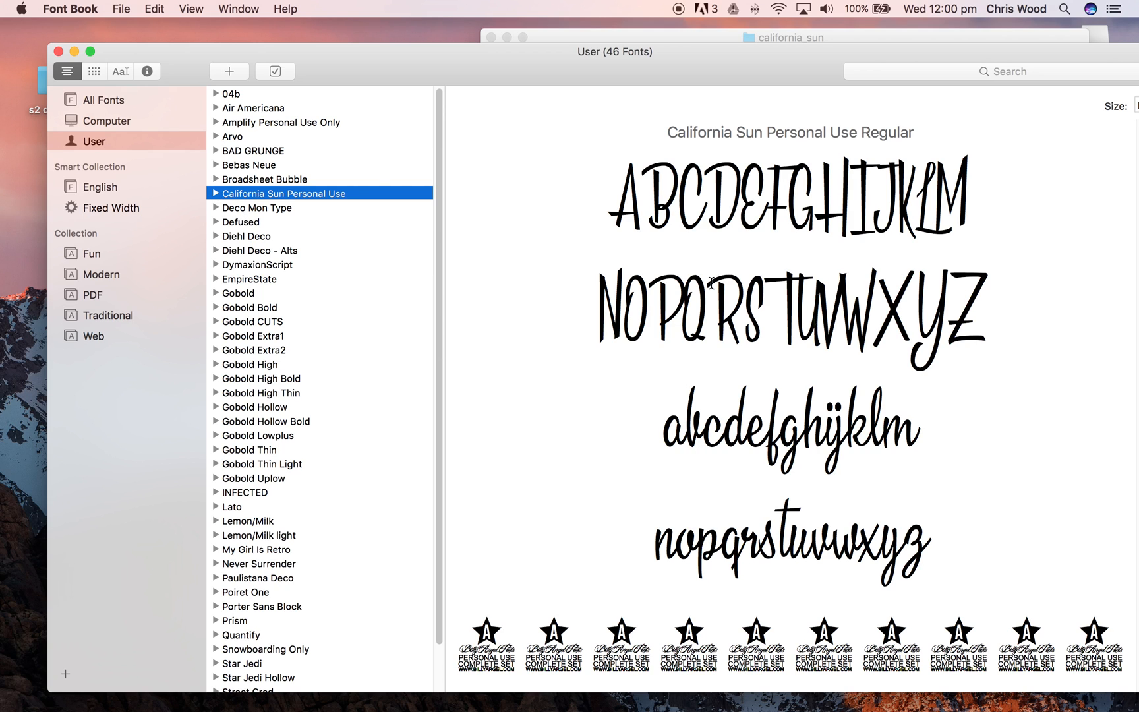
pyautogui.scroll(-2, 794, 381)
pyautogui.click(215, 195)
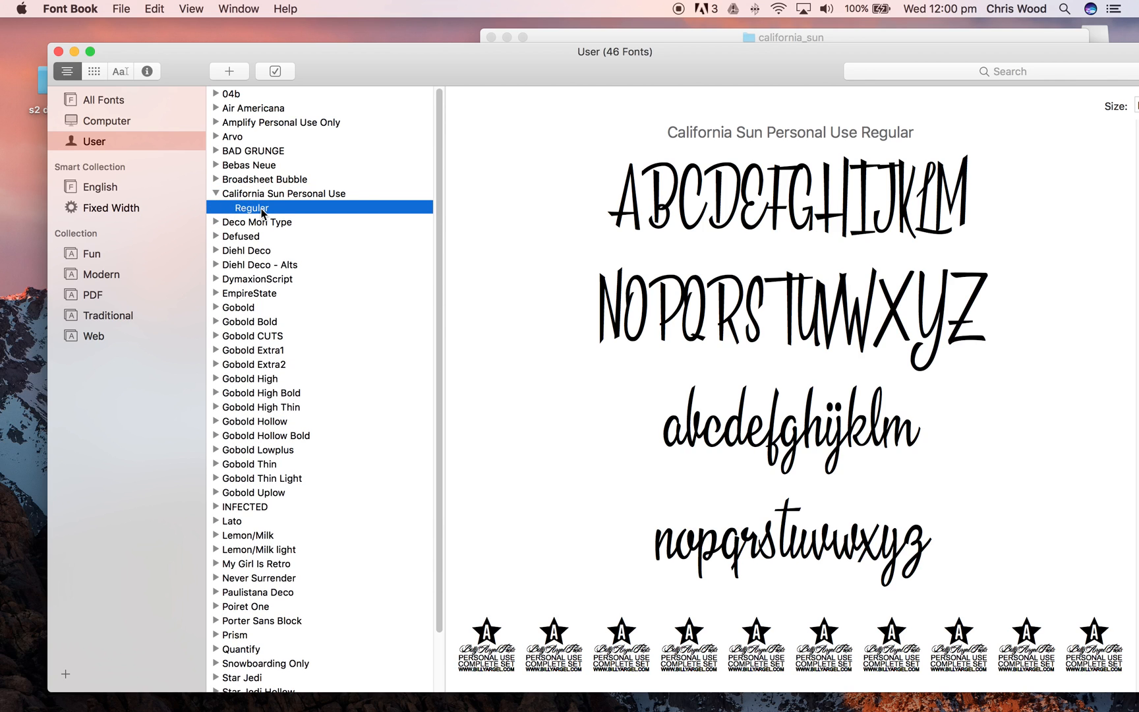
pyautogui.moveTo(262, 211)
pyautogui.click(277, 194)
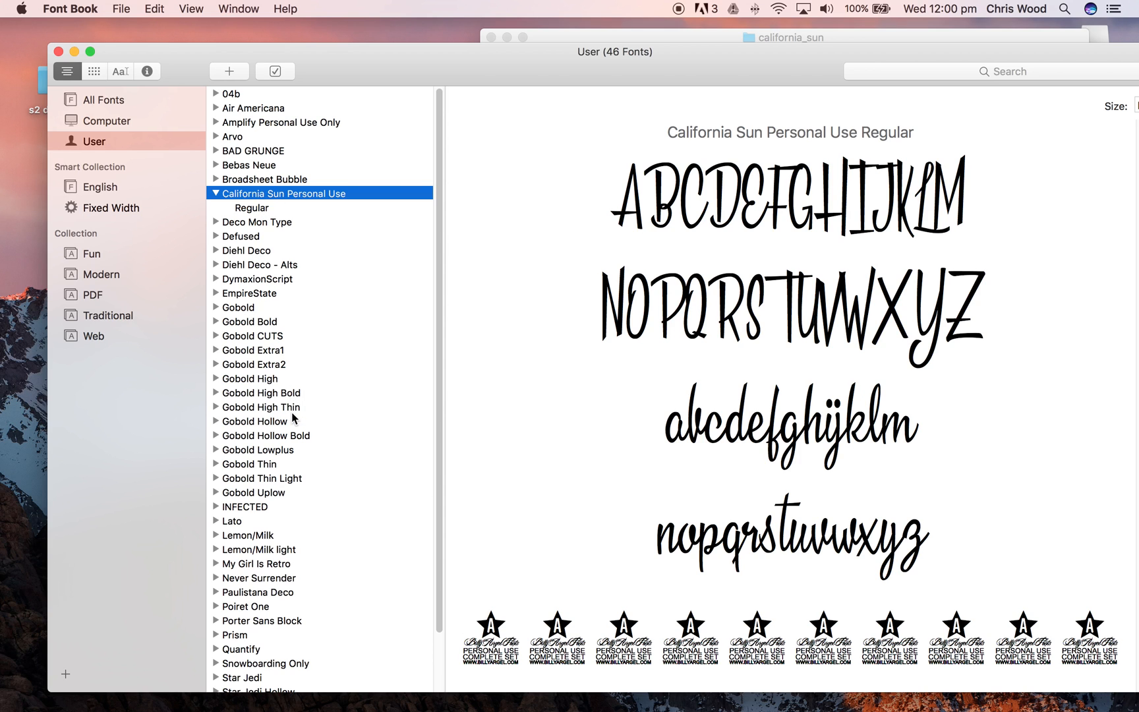
pyautogui.scroll(-3, 320, 491)
pyautogui.scroll(3, 323, 490)
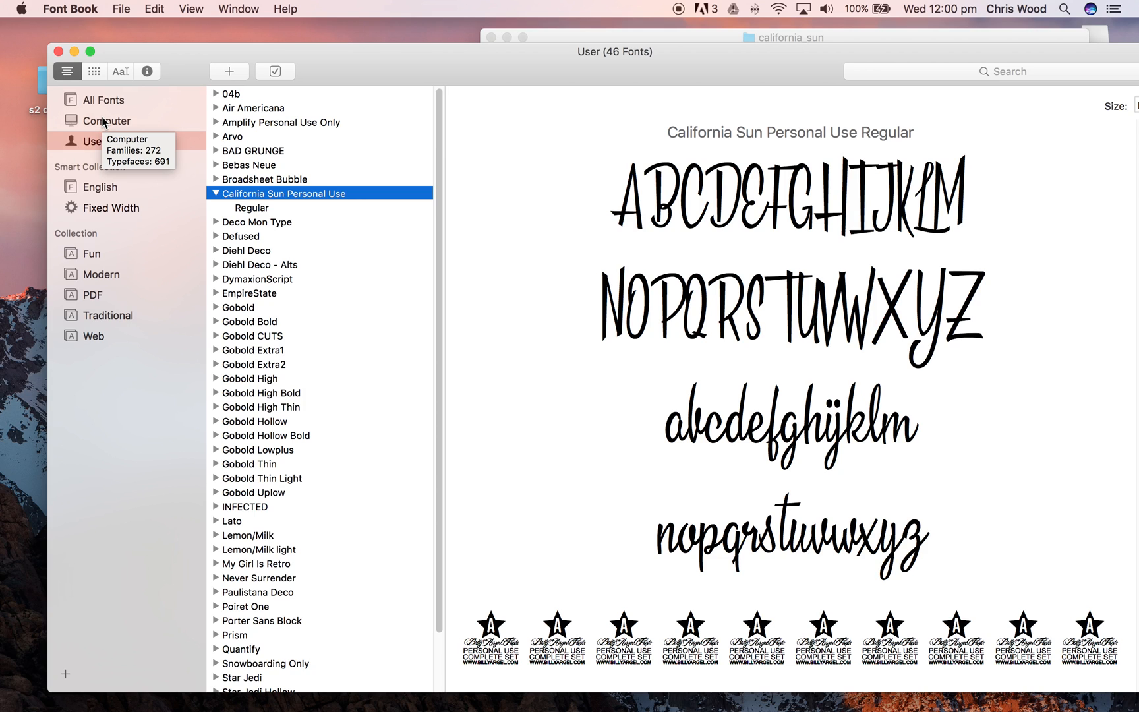
# Move the Font Book window slightly aside and switch to the text sample.ai document in Illustrator
pyautogui.click(344, 68)
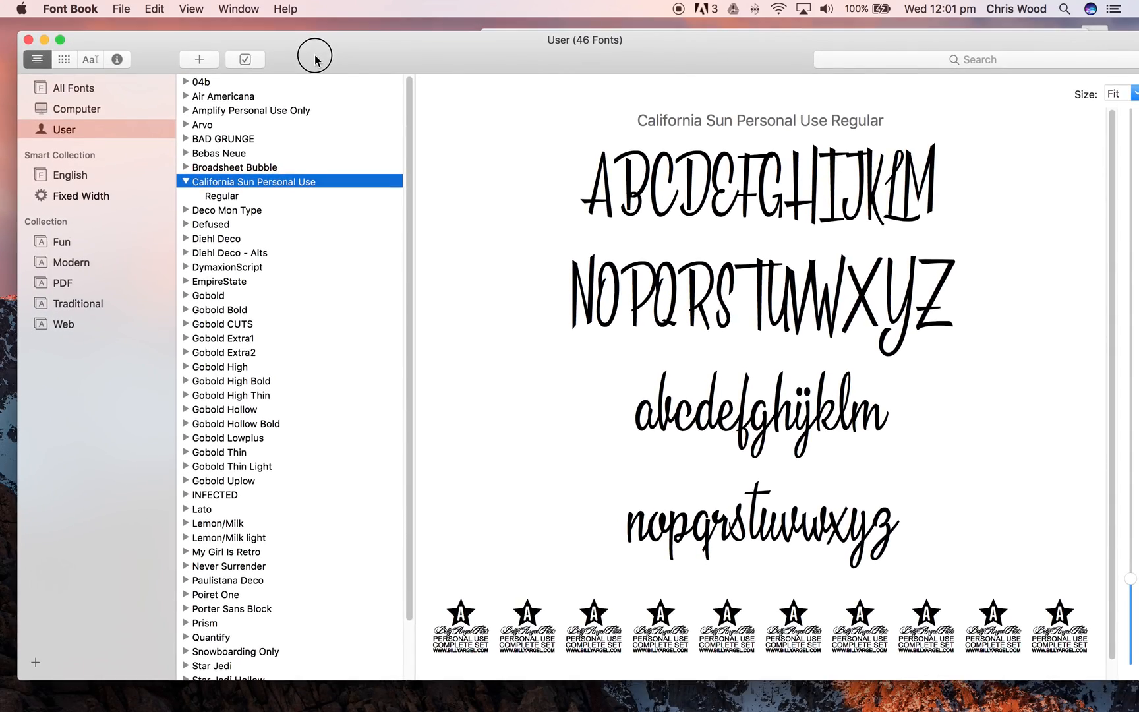
pyautogui.moveTo(315, 53)
pyautogui.mouseDown()
pyautogui.moveTo(348, 223)
pyautogui.moveTo(323, 270)
pyautogui.moveTo(317, 64)
pyautogui.mouseUp()
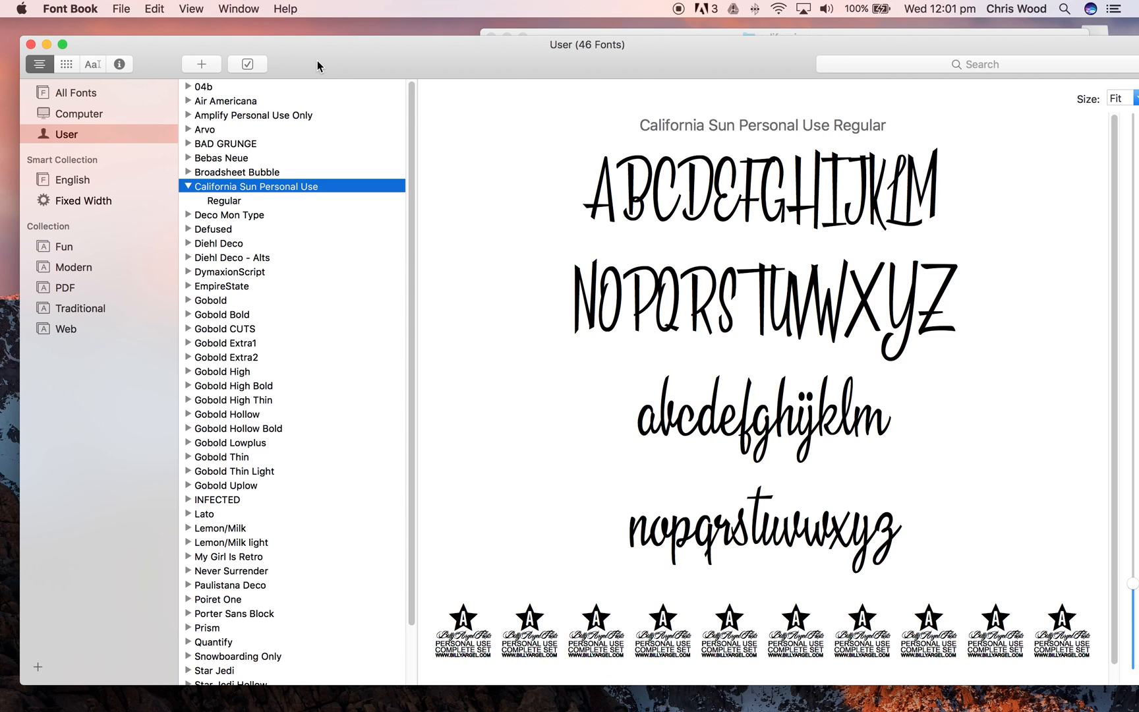
pyautogui.press('super+Tab')
pyautogui.press('super+Tab')
pyautogui.press('super+Tab')
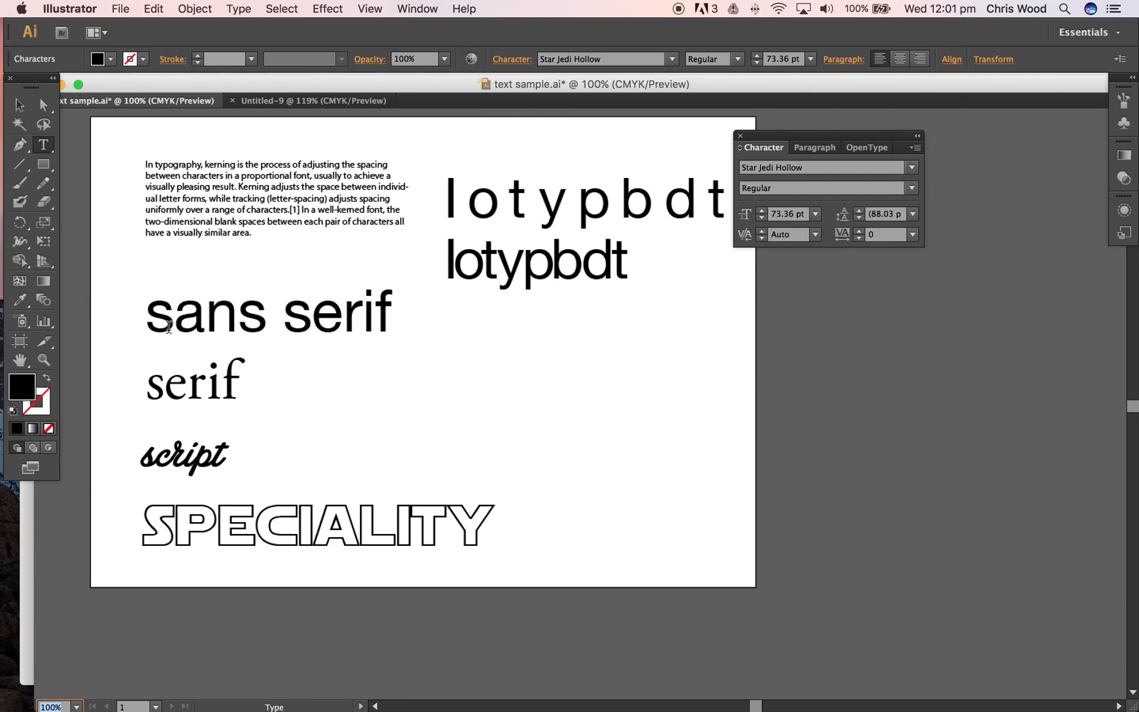
# Delete the outlined SPECIALITY sample text below the script sample
pyautogui.click(195, 518)
pyautogui.moveTo(155, 533); pyautogui.dragTo(484, 538)
pyautogui.click(389, 527)
pyautogui.press('v')
pyautogui.click(277, 526)
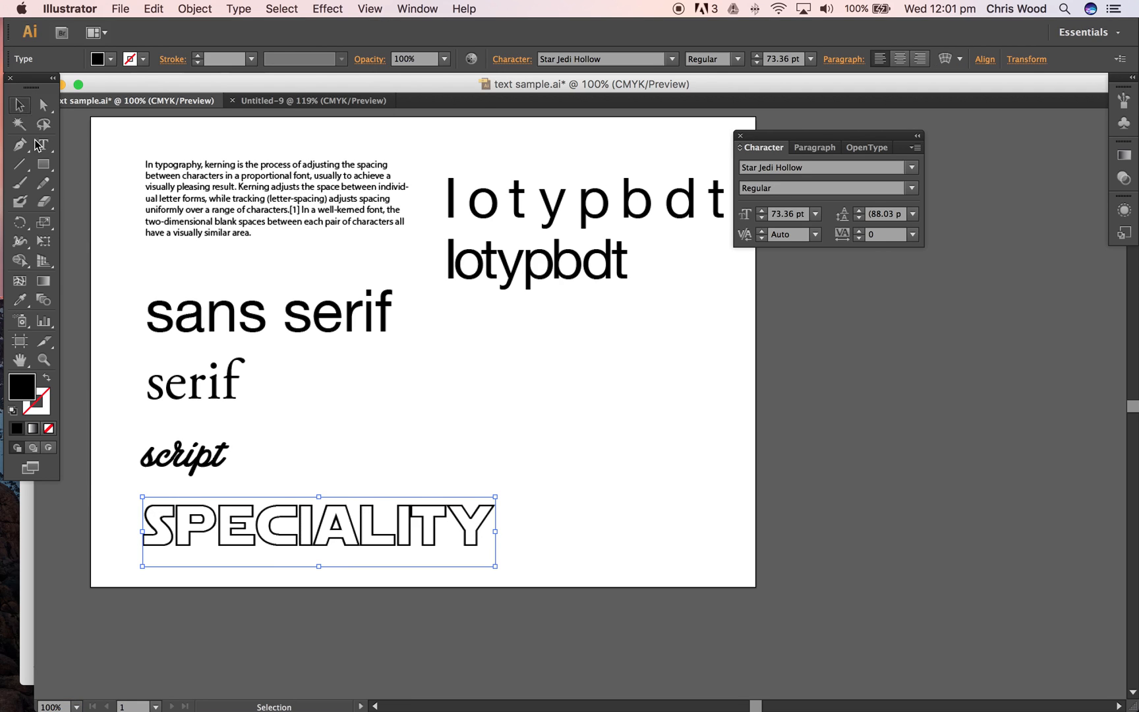
pyautogui.click(42, 145)
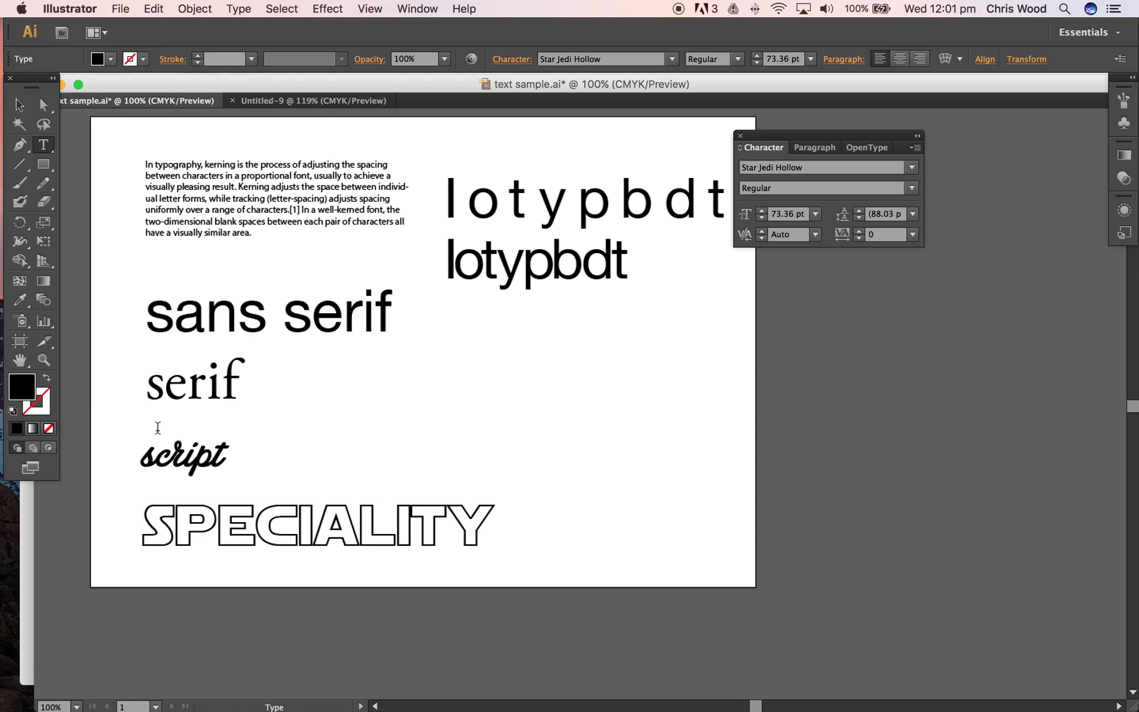
pyautogui.moveTo(159, 536); pyautogui.dragTo(234, 527)
pyautogui.click(262, 526)
pyautogui.click(284, 524)
pyautogui.click(296, 524)
pyautogui.press('super')
pyautogui.click(298, 522)
pyautogui.press('super')
pyautogui.press('Escape')
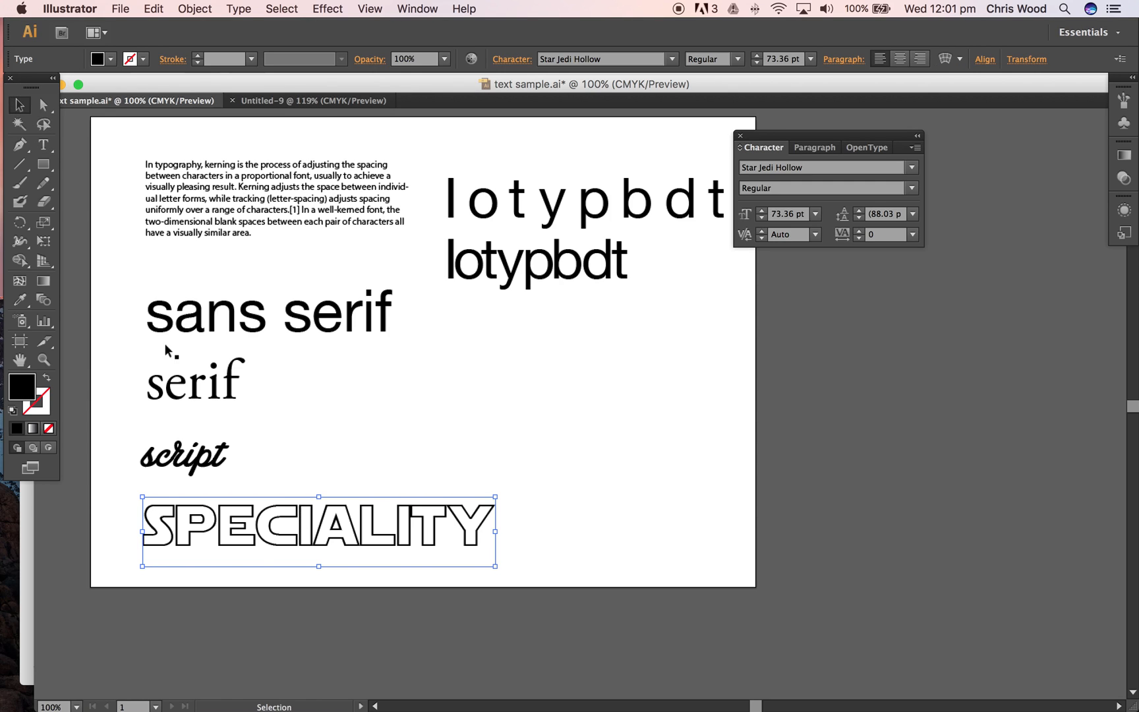
pyautogui.press('Delete')
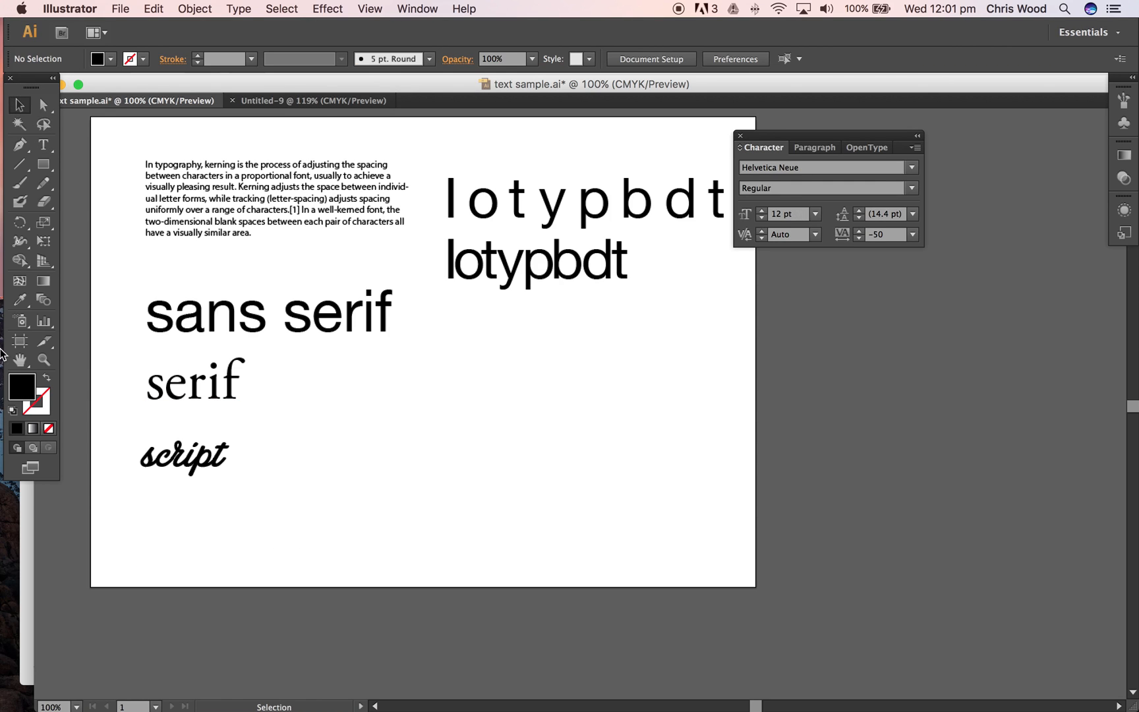
# Add the point text "californina" in 12 pt Helvetica Neue on the empty lower part of the artboard
pyautogui.click(44, 146)
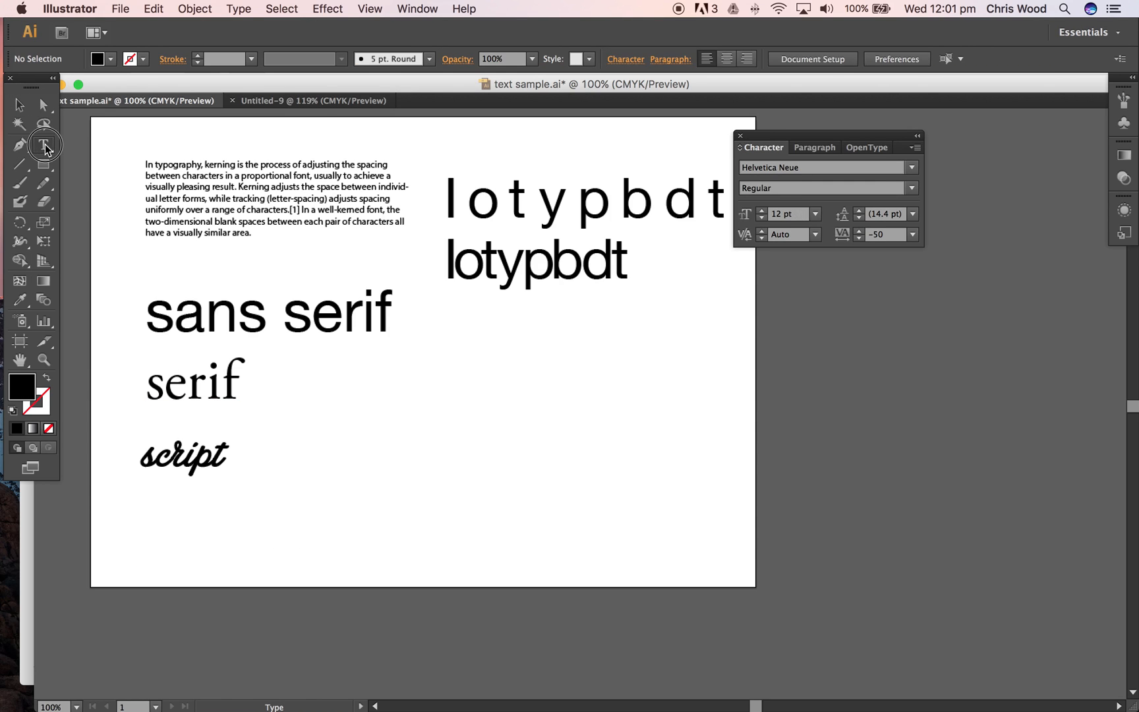
pyautogui.click(300, 507)
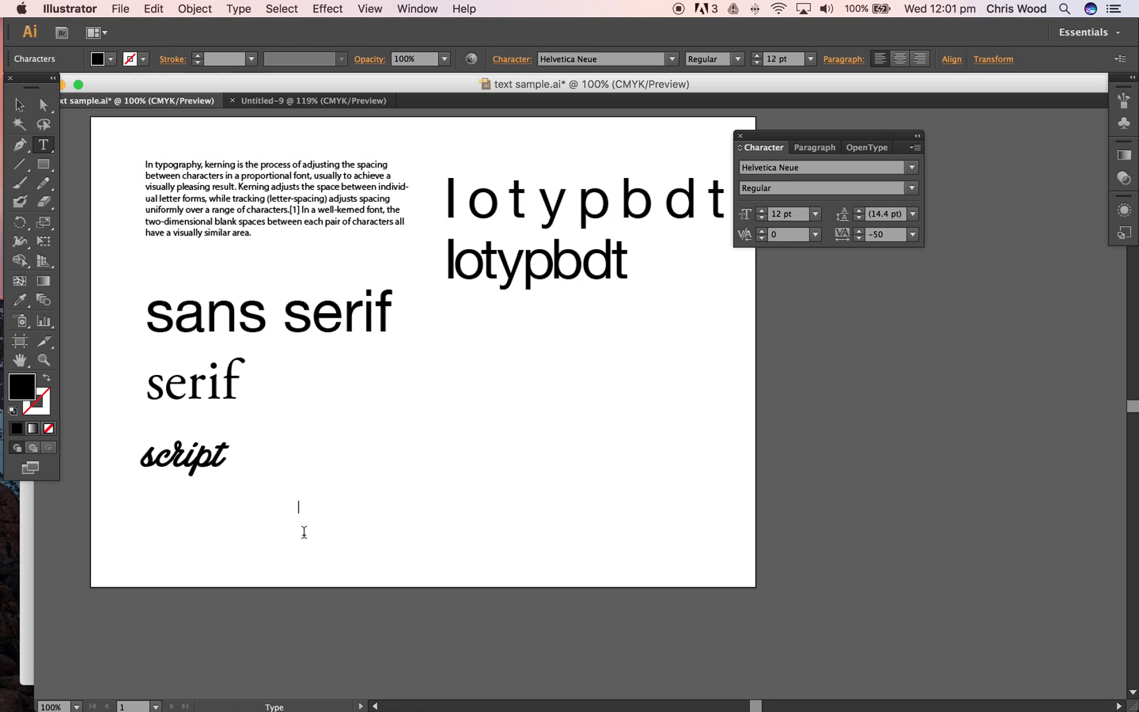
pyautogui.write('californina')
pyautogui.click(19, 104)
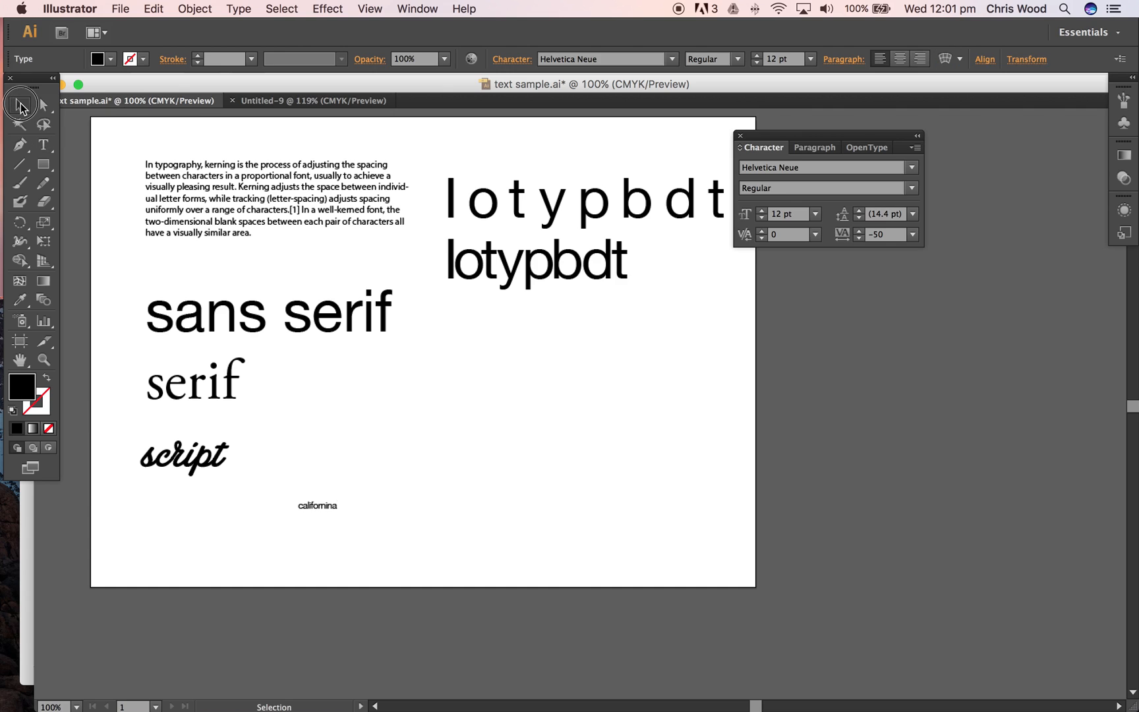
# Enlarge the californina text to about 182 mm wide and move it up beneath the lotypbdt sample
pyautogui.click(336, 501)
pyautogui.moveTo(337, 504); pyautogui.dragTo(705, 374)
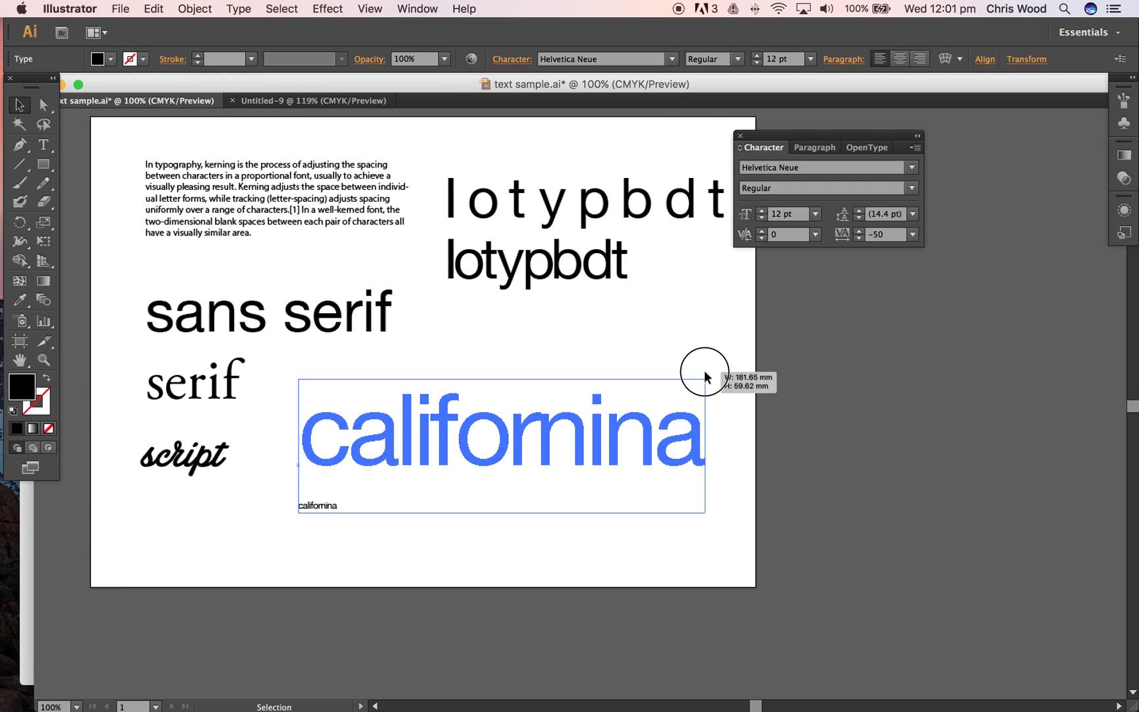
pyautogui.moveTo(705, 372); pyautogui.dragTo(704, 371)
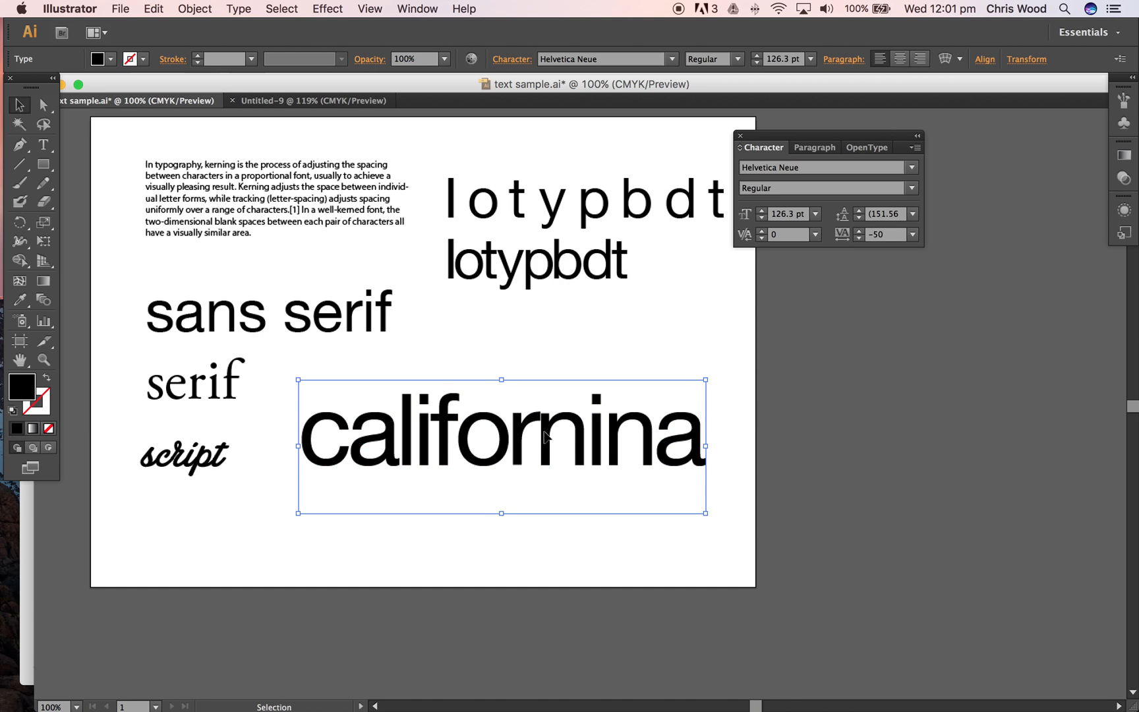
pyautogui.moveTo(549, 429); pyautogui.dragTo(551, 389)
pyautogui.click(539, 311)
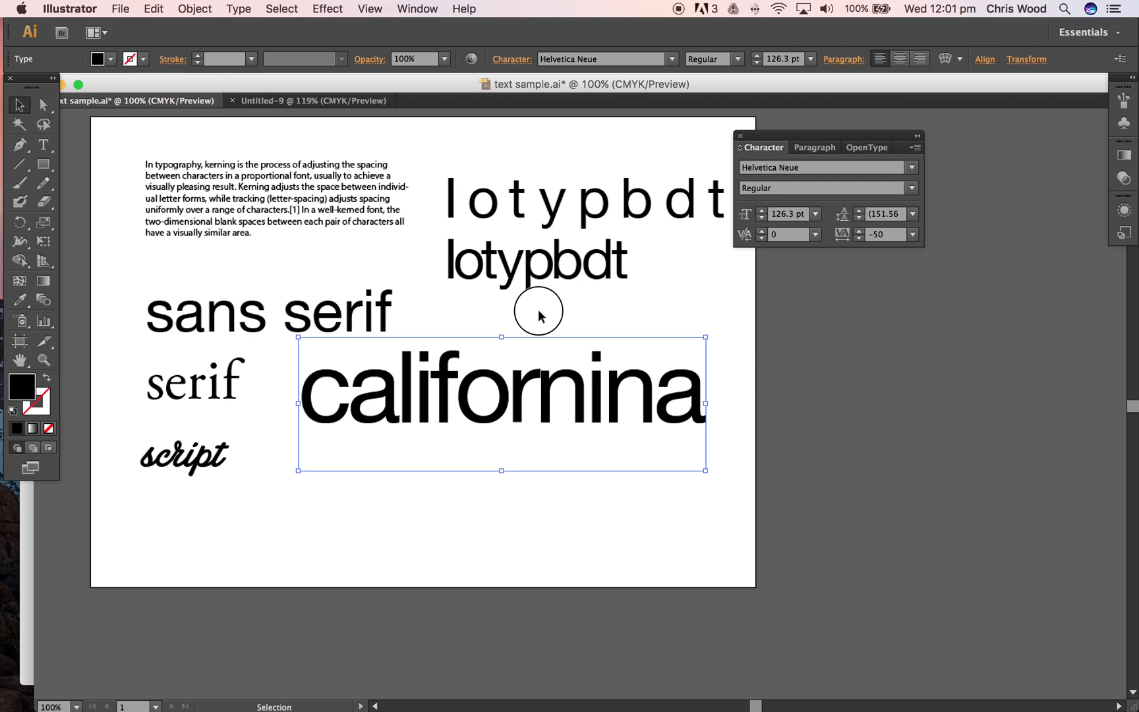
pyautogui.click(522, 410)
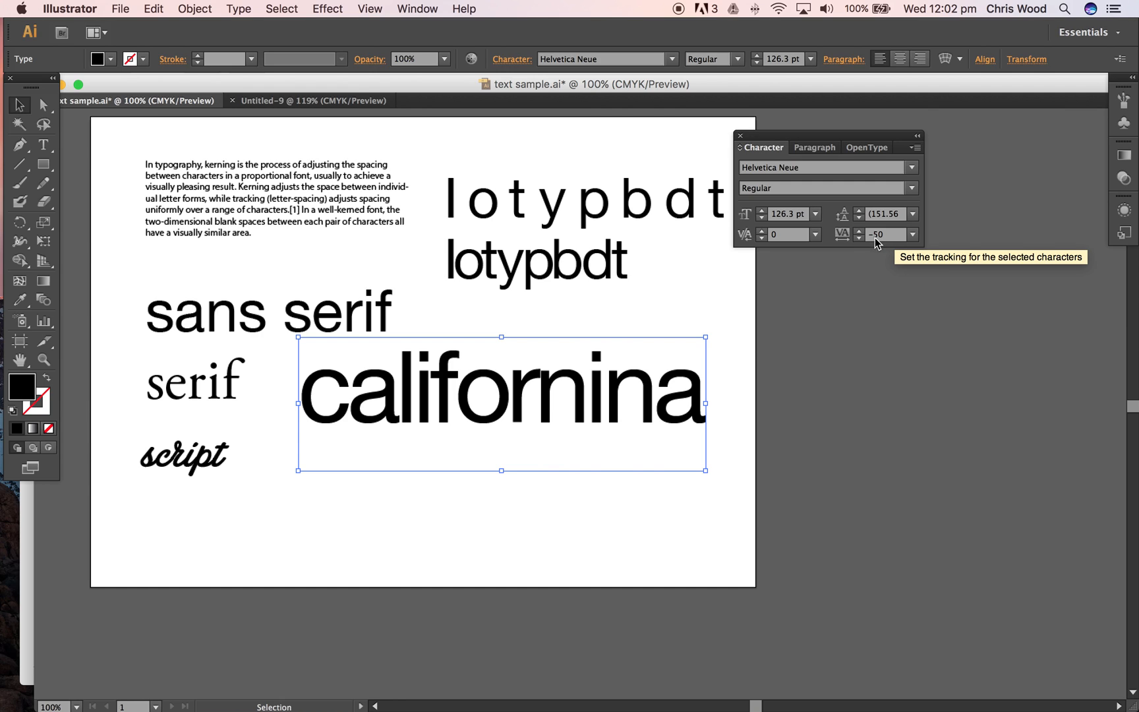
# Set the kerning between the letters r and n in californina to 19
pyautogui.click(42, 144)
pyautogui.click(539, 387)
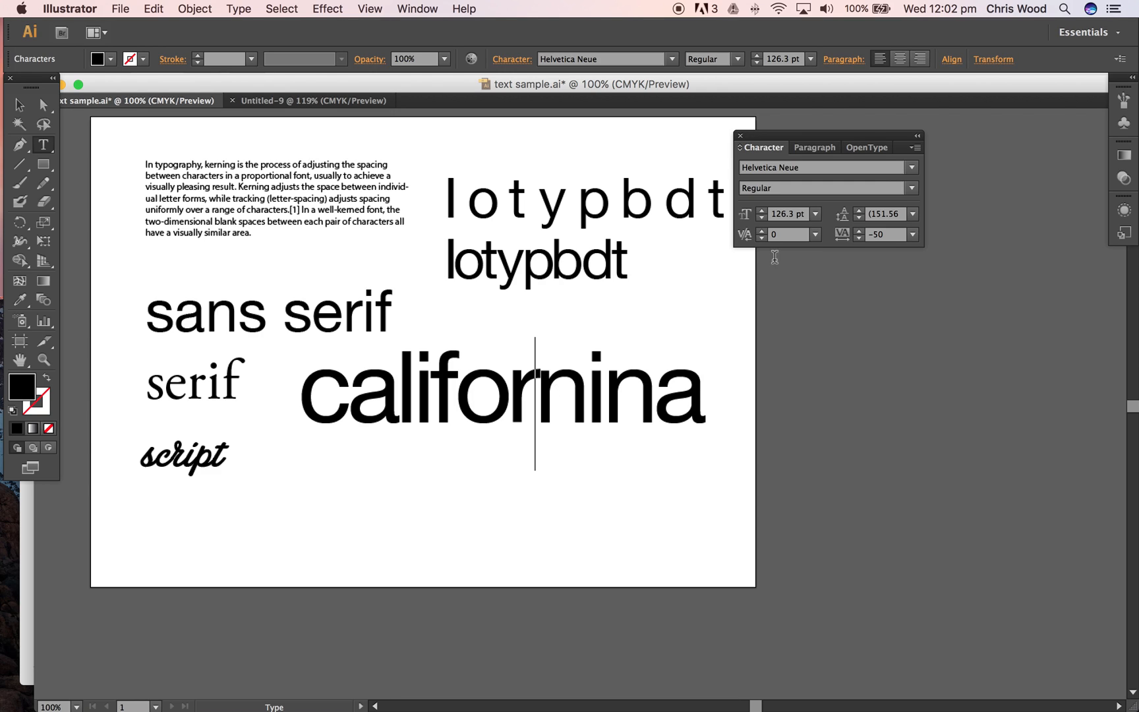
pyautogui.click(762, 231)
pyautogui.click(763, 232)
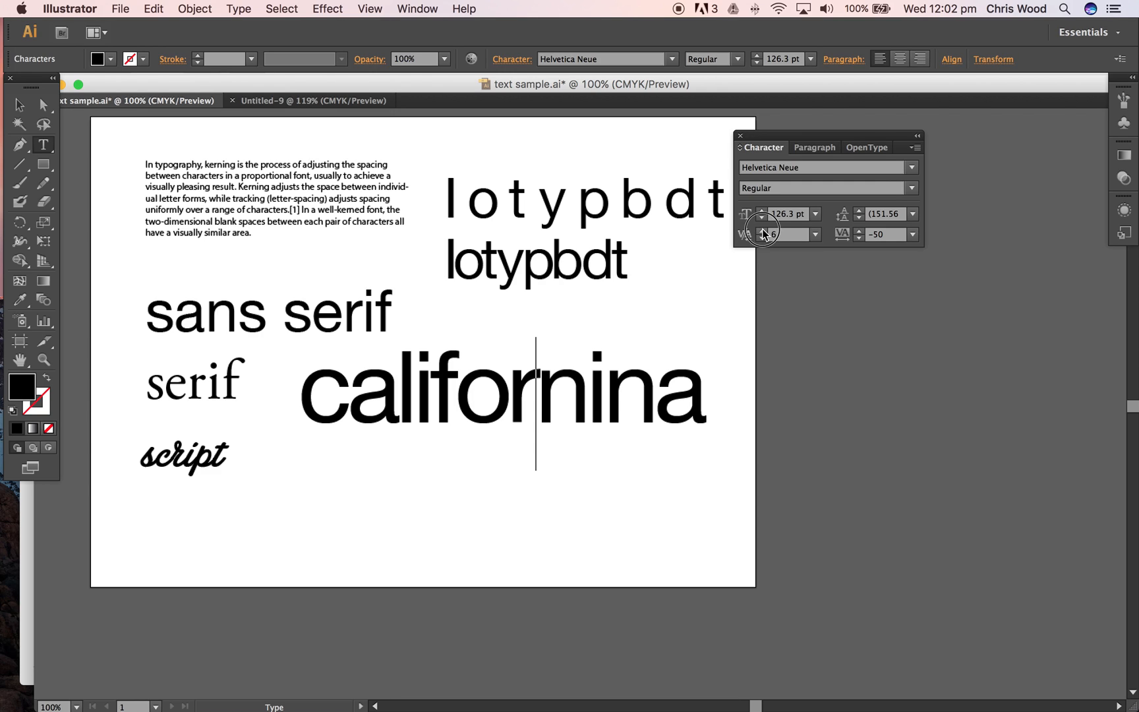
pyautogui.click(763, 231)
pyautogui.click(763, 232)
pyautogui.click(763, 232)
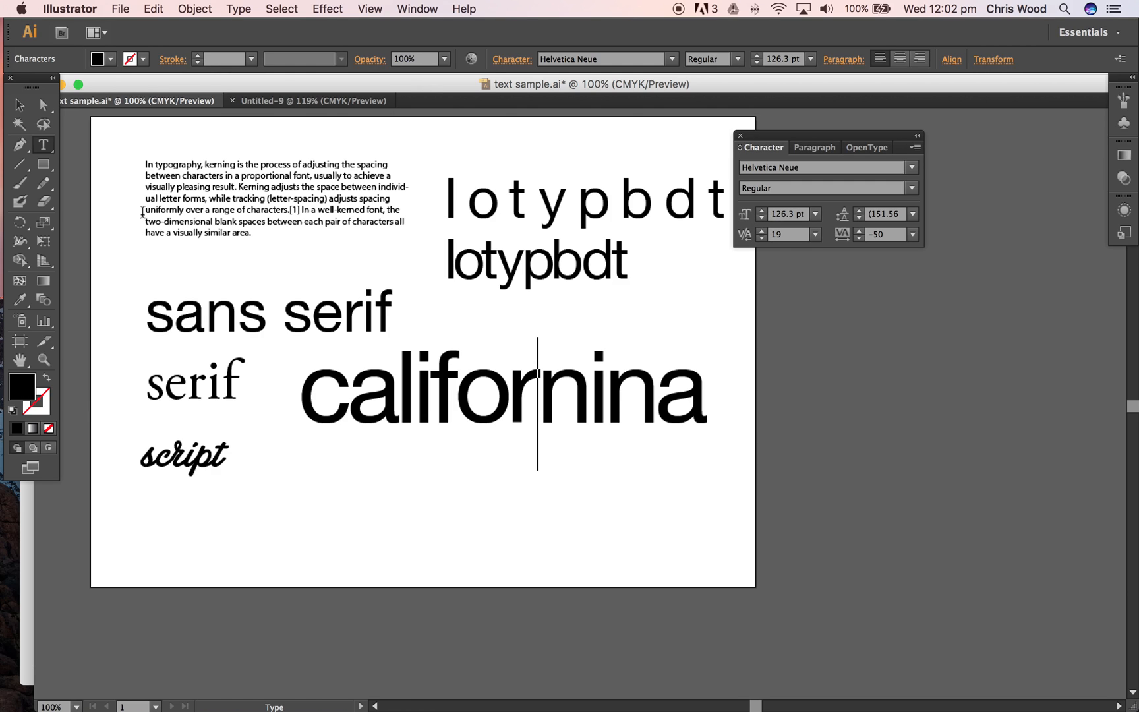
# Duplicate the californina text directly below the original
pyautogui.press('Escape')
pyautogui.click(558, 378)
pyautogui.moveTo(557, 377); pyautogui.dragTo(551, 472)
# Change the font of the lower californina copy to California Sun Personal Use
pyautogui.click(42, 145)
pyautogui.moveTo(301, 480); pyautogui.dragTo(534, 491)
pyautogui.moveTo(704, 504); pyautogui.dragTo(290, 481)
pyautogui.press('Escape')
pyautogui.press('super+a')
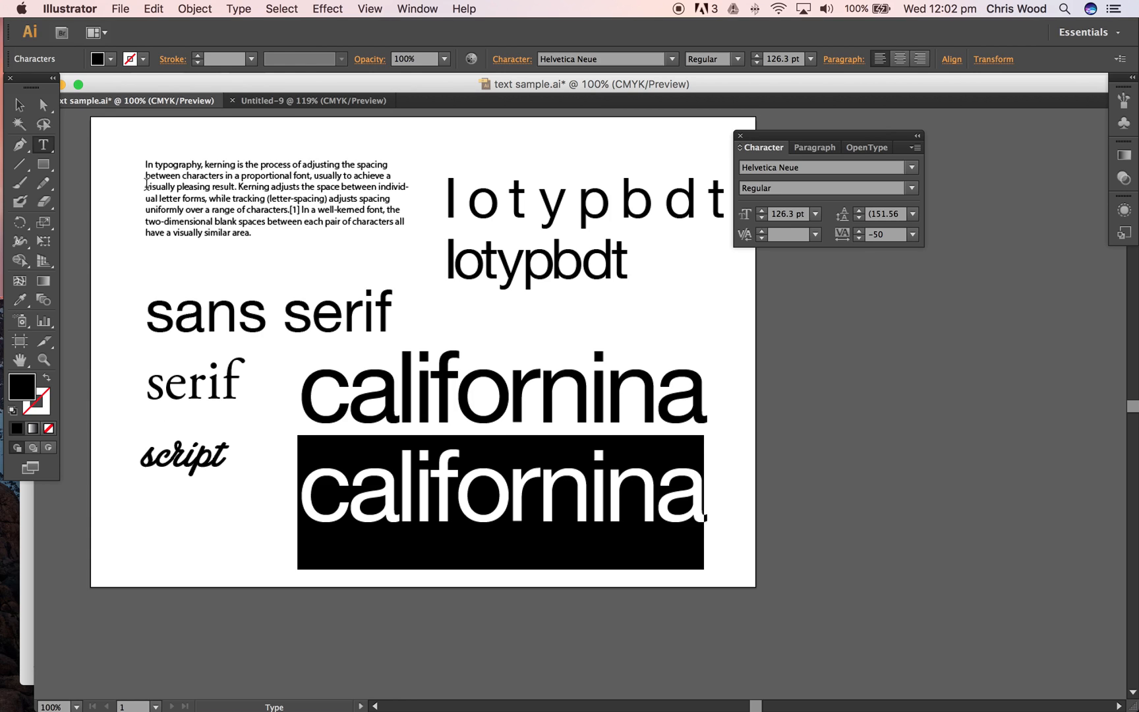
pyautogui.click(672, 58)
pyautogui.scroll(-10, 613, 214)
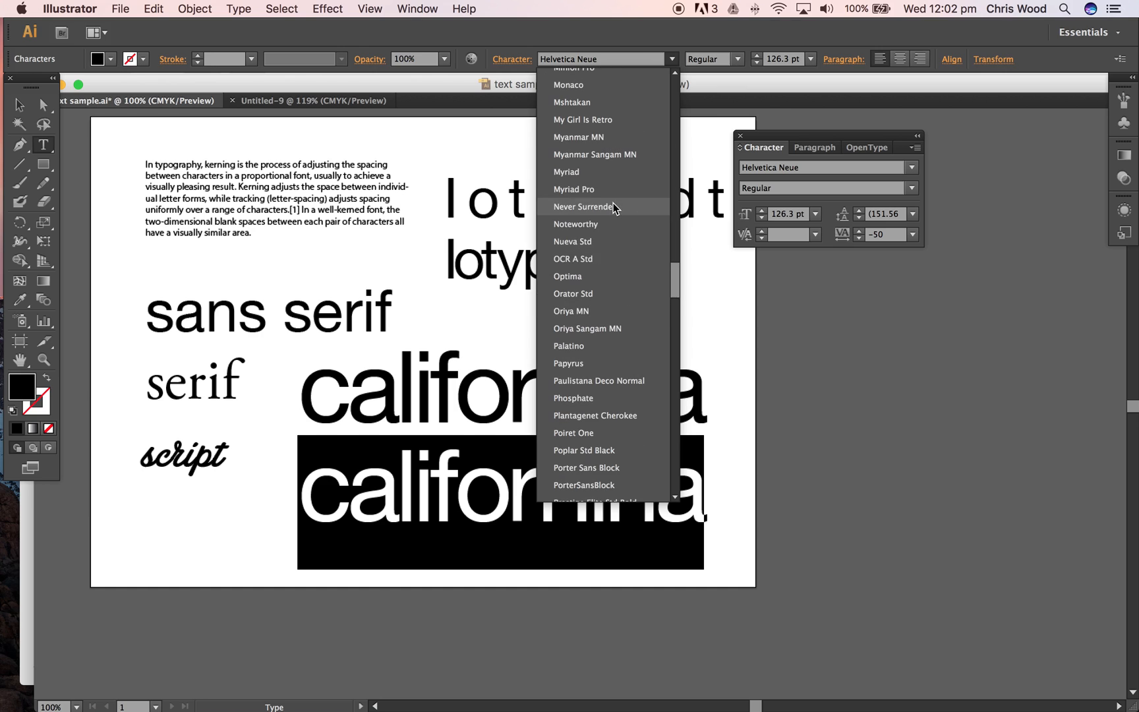
pyautogui.moveTo(675, 290); pyautogui.dragTo(674, 117)
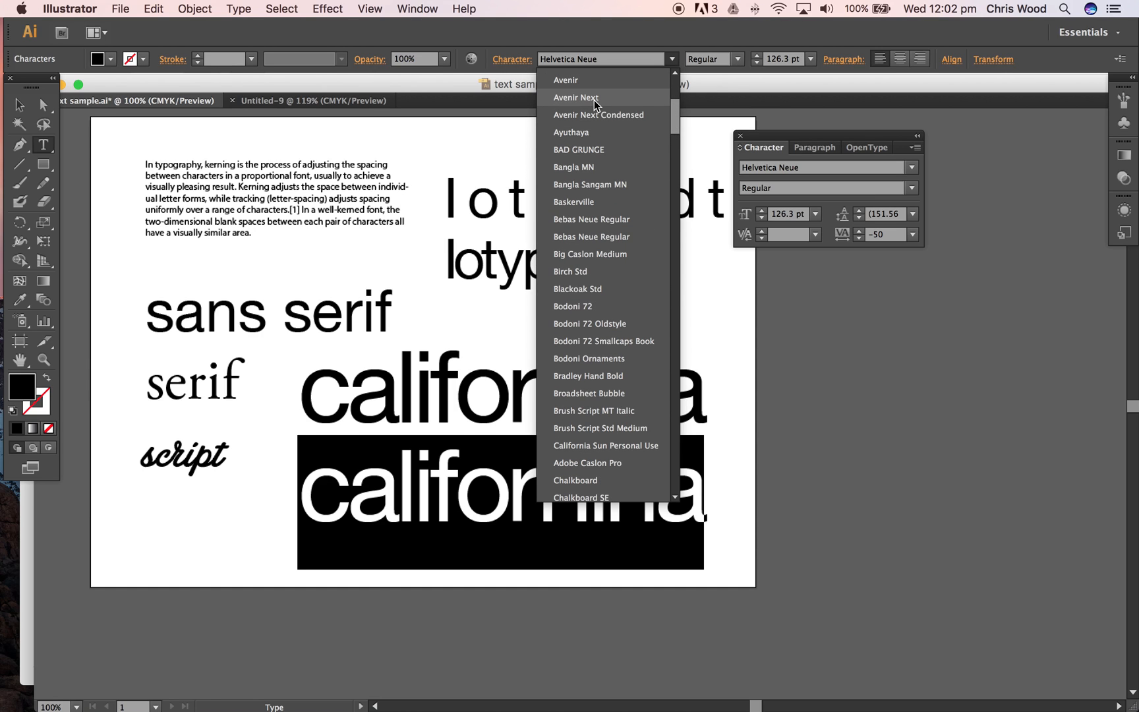
pyautogui.moveTo(675, 116); pyautogui.dragTo(675, 142)
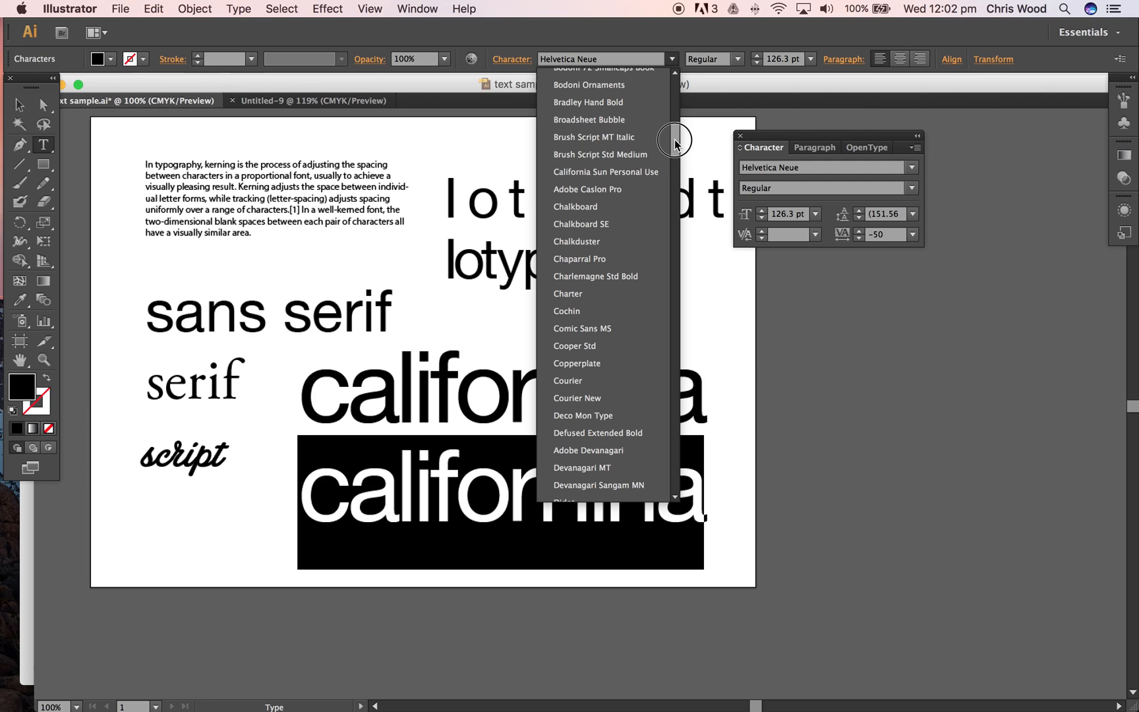
pyautogui.moveTo(675, 142); pyautogui.dragTo(675, 142)
pyautogui.click(627, 171)
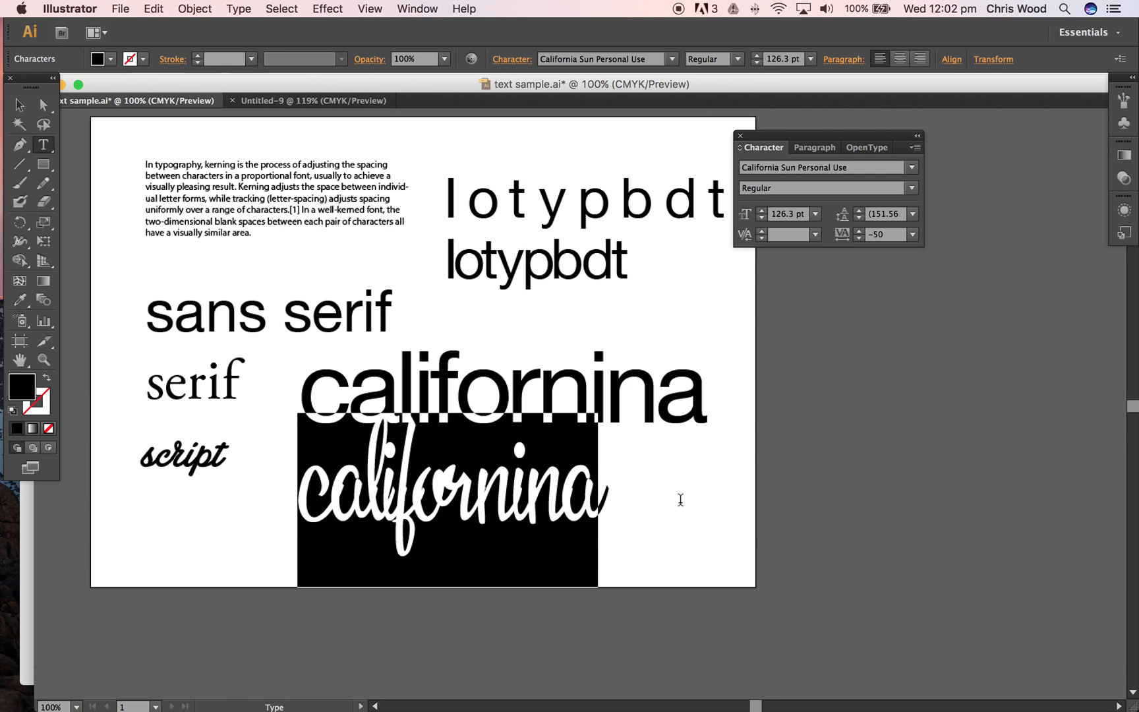
pyautogui.click(678, 496)
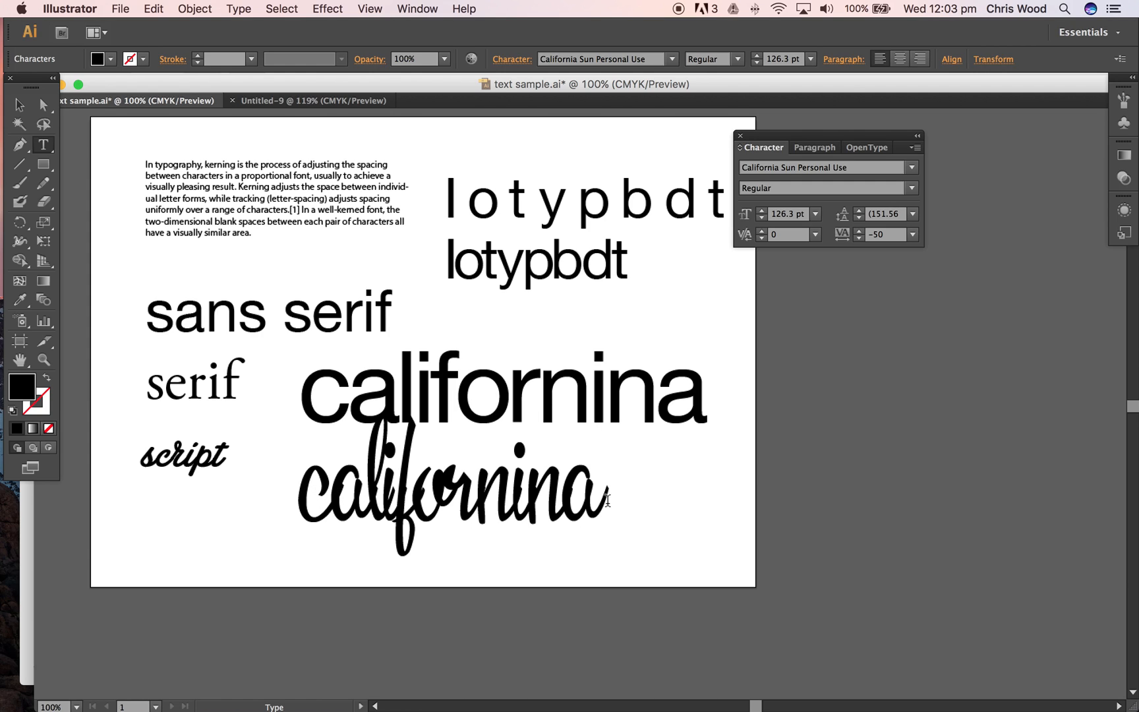
# Set the tracking of all characters in the script californina copy to 0
pyautogui.moveTo(603, 496); pyautogui.dragTo(300, 494)
pyautogui.click(888, 234)
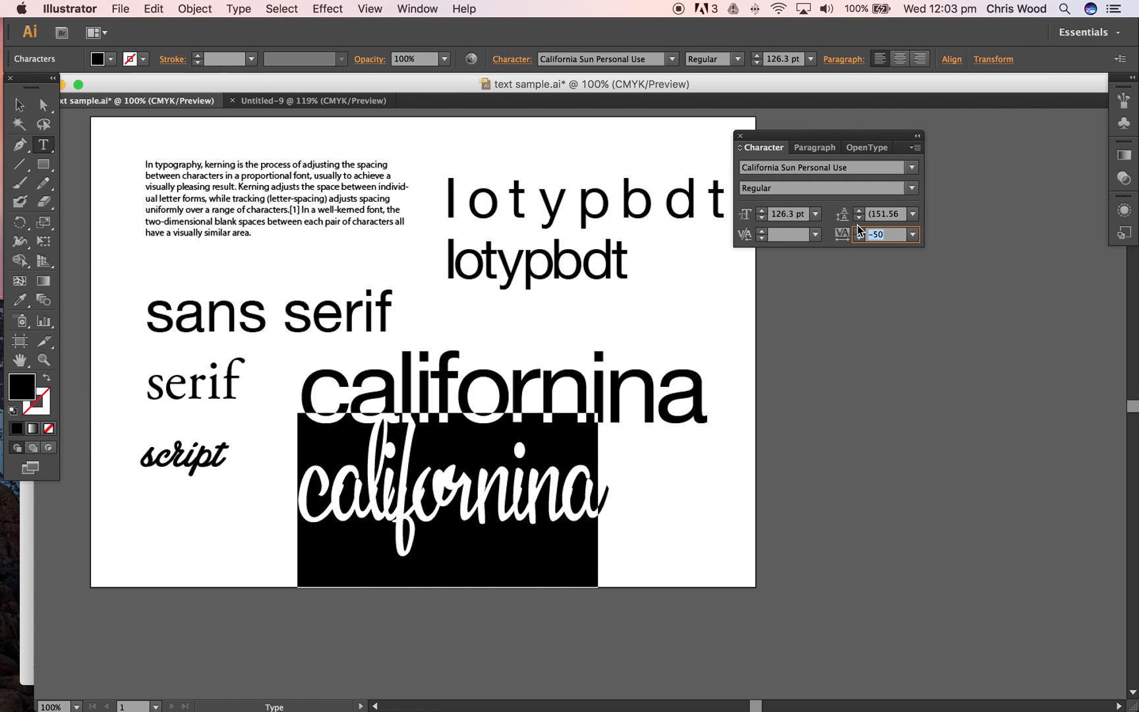
pyautogui.write('0')
pyautogui.press('Return')
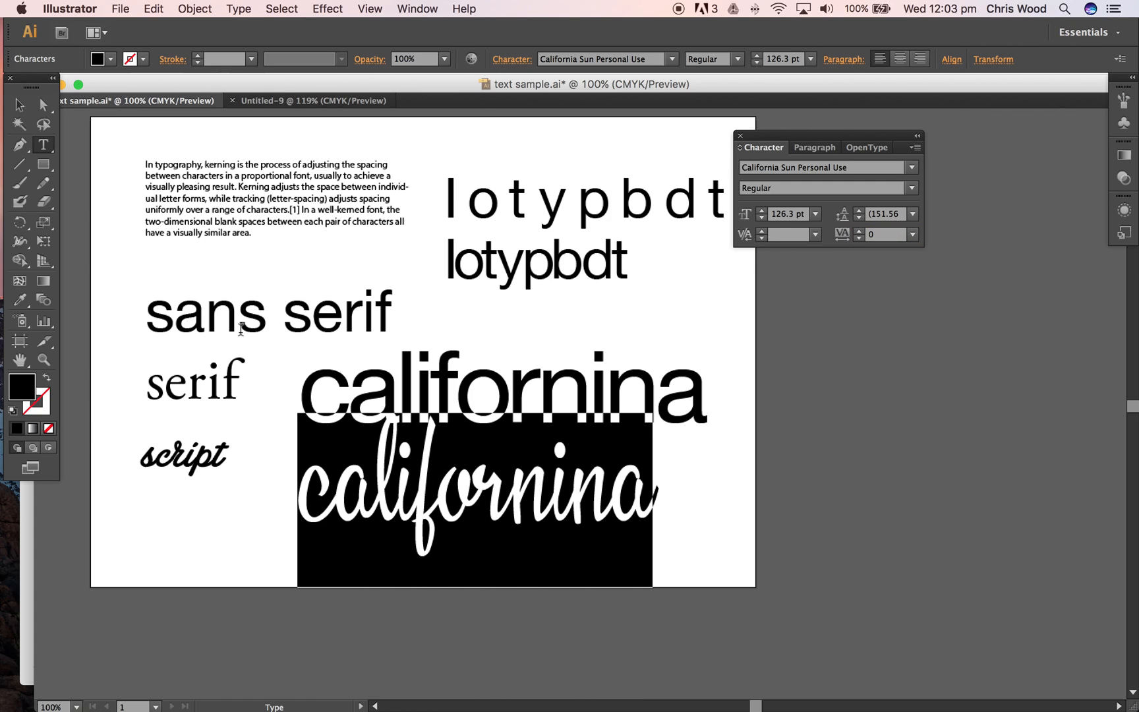
# Move the Helvetica Neue californina text slightly up, away from the script copy, and deselect it
pyautogui.click(19, 104)
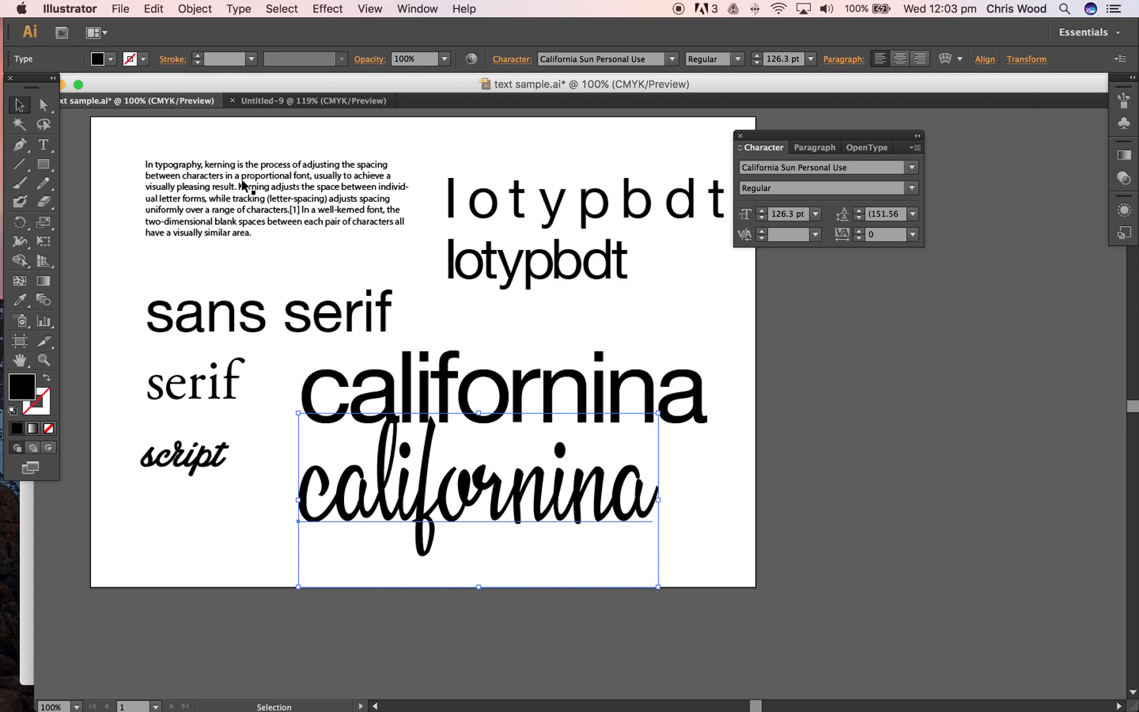
pyautogui.click(616, 335)
pyautogui.moveTo(588, 397); pyautogui.dragTo(585, 376)
pyautogui.click(653, 300)
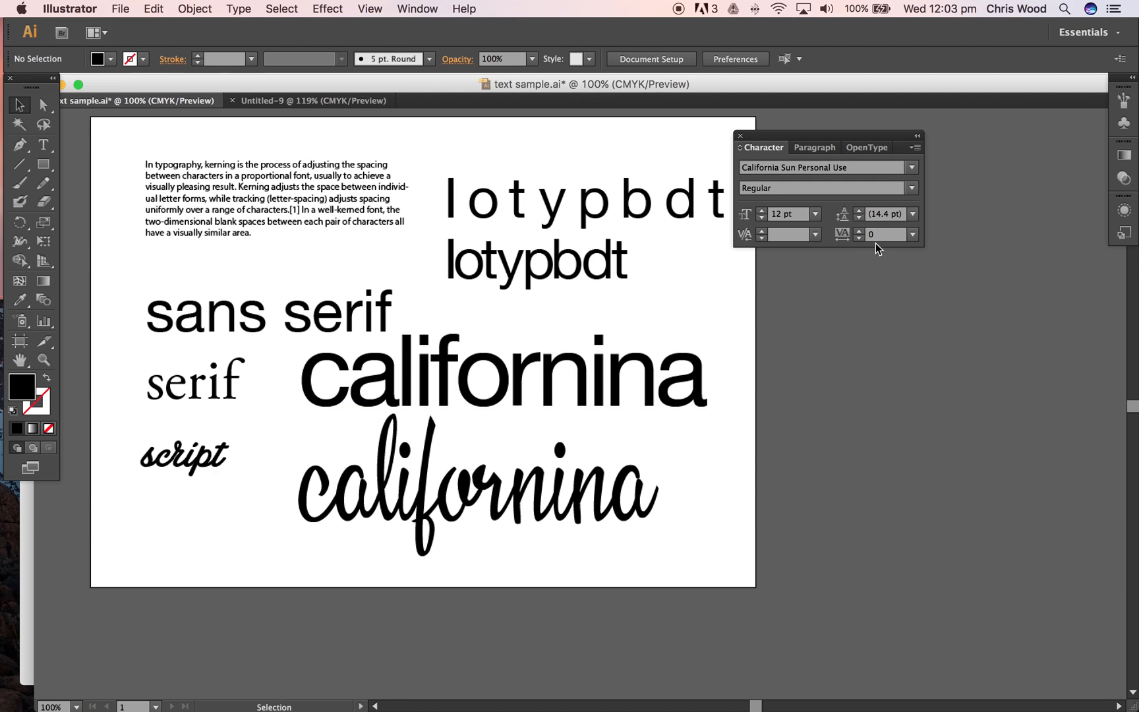
# Set the tracking of the Helvetica Neue californina text to 0
pyautogui.click(536, 382)
pyautogui.moveTo(893, 238); pyautogui.dragTo(837, 230)
pyautogui.write('0')
pyautogui.press('Return')
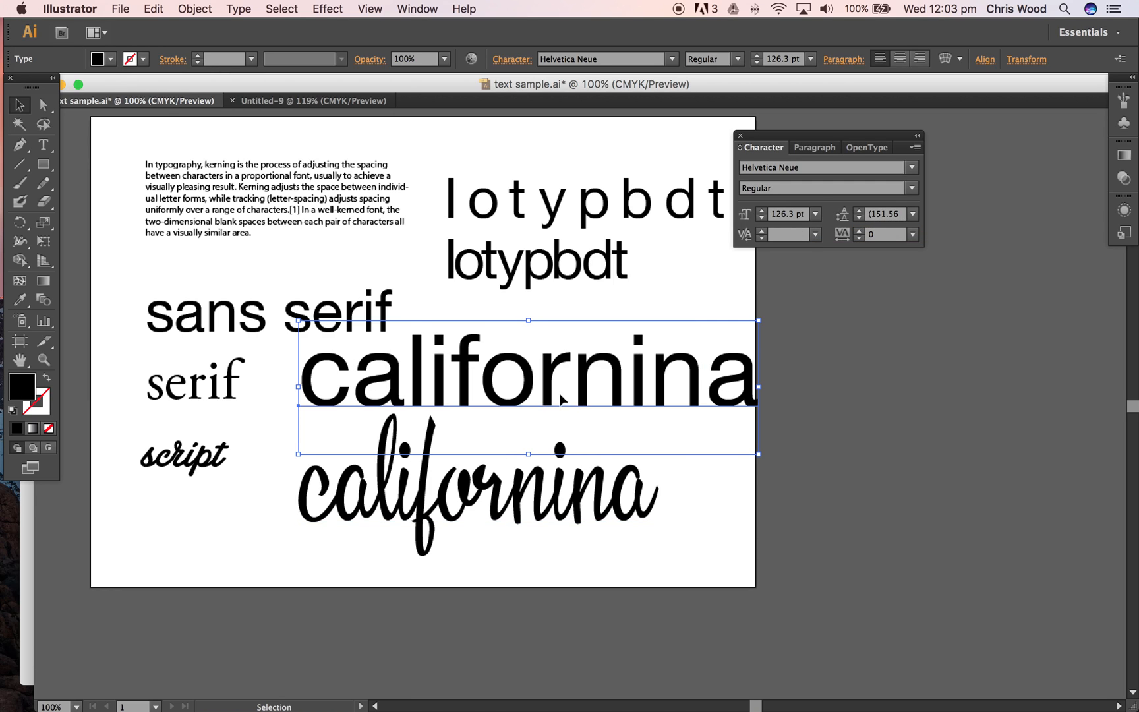
# Set the tracking of the Helvetica Neue californina text to -50 and deselect it
pyautogui.click(888, 236)
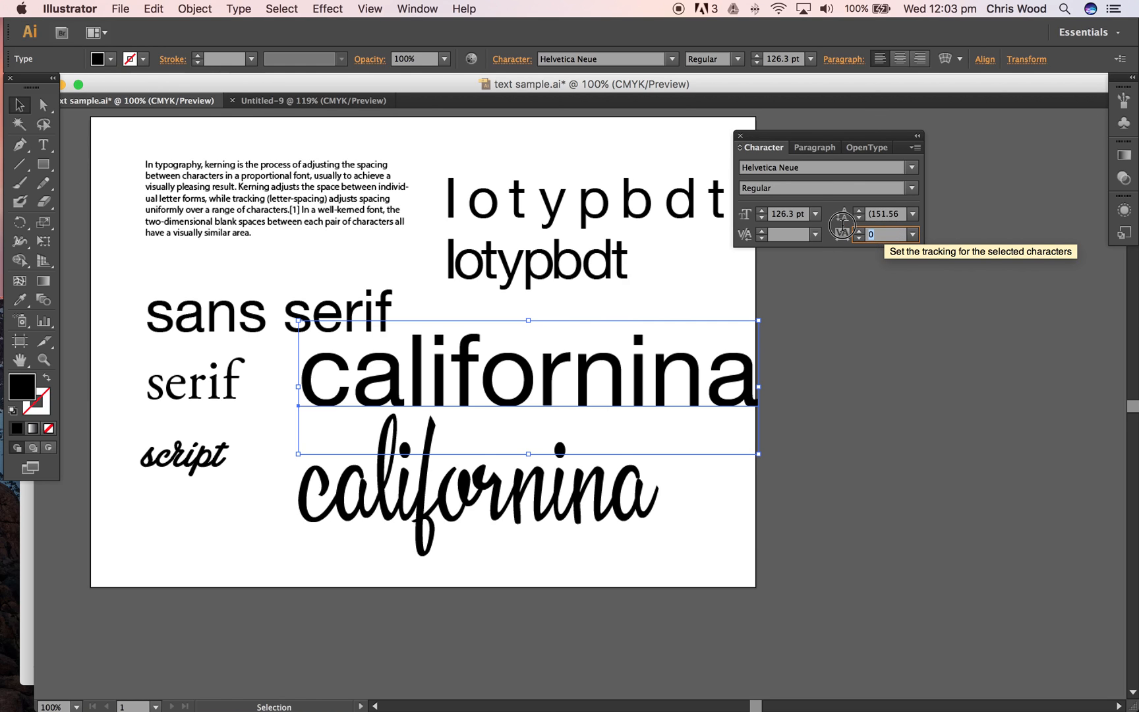
pyautogui.write('-50')
pyautogui.press('Return')
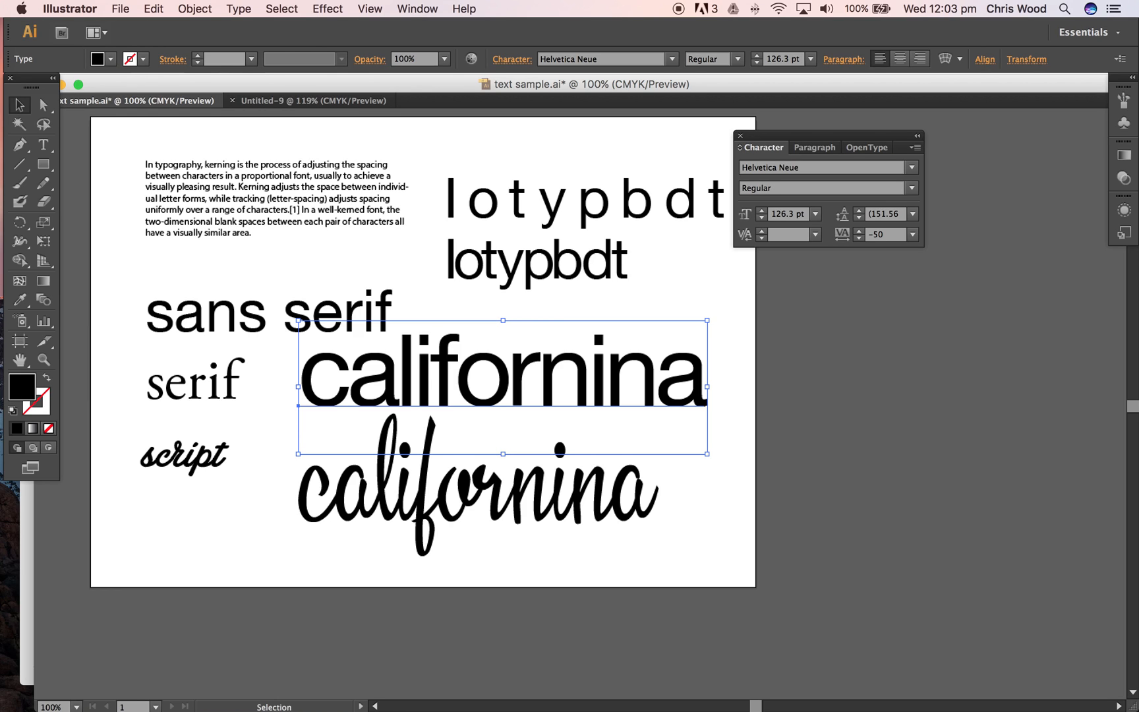
pyautogui.click(682, 294)
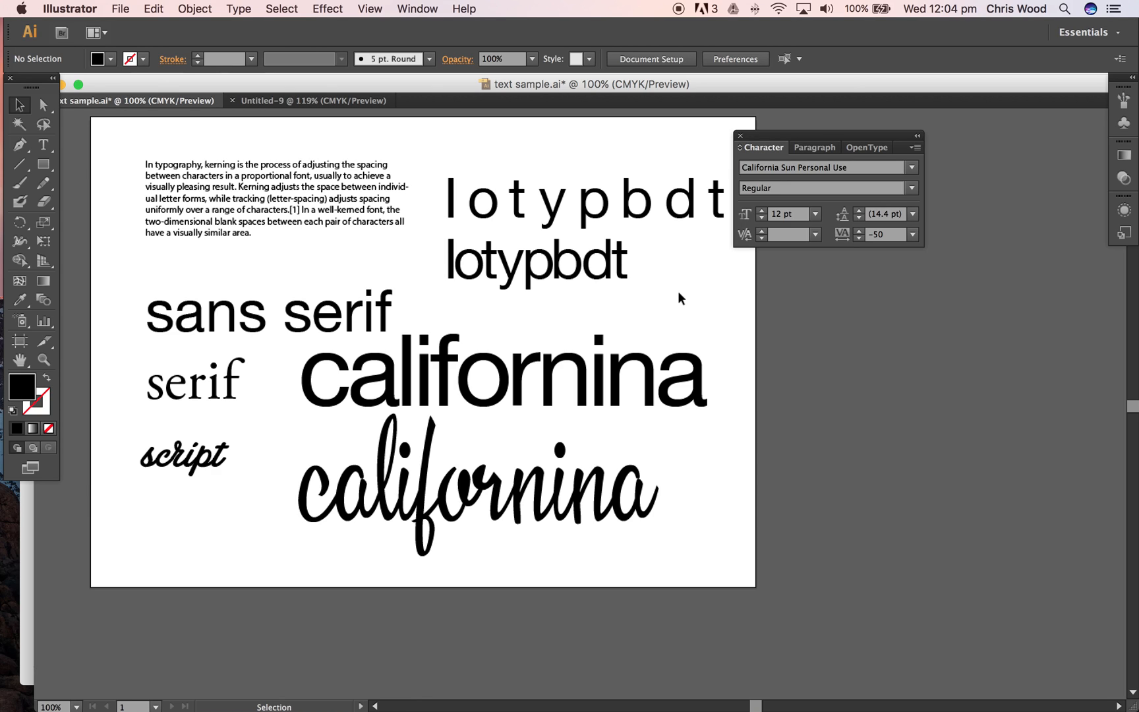
# Switch to Chrome and look at the script fonts around California Sun in dafont.com's new fonts list
pyautogui.press('super+Tab')
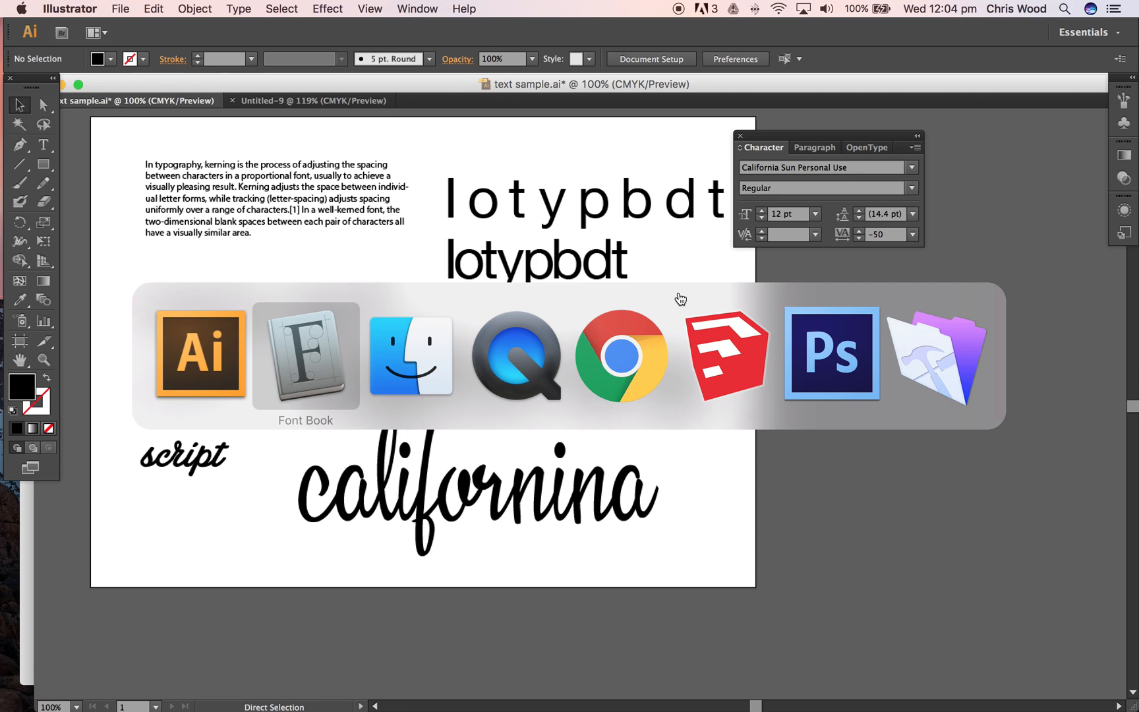
pyautogui.press('super+Tab')
pyautogui.press('super+Tab')
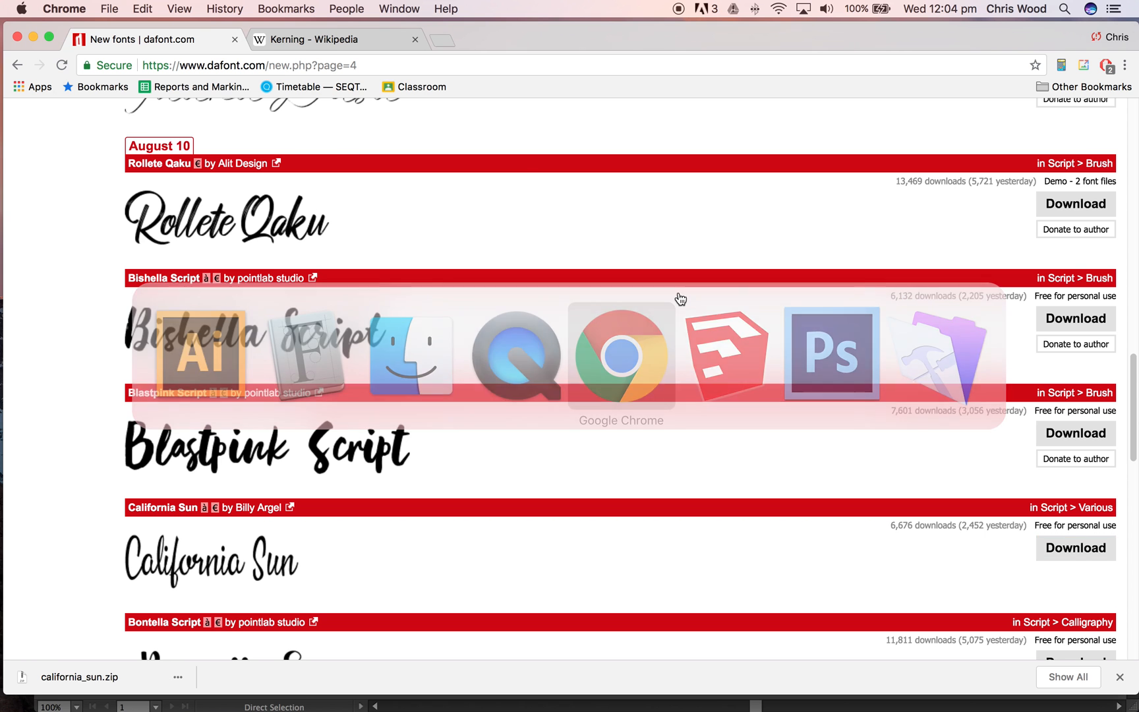
pyautogui.scroll(-3, 623, 319)
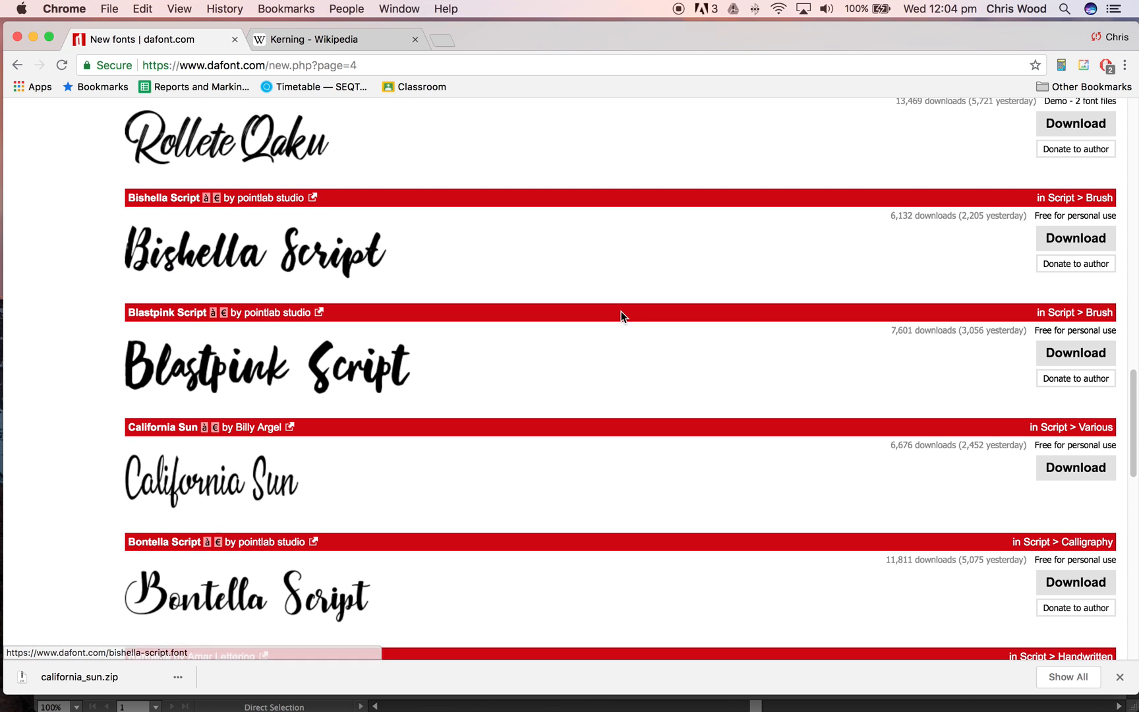
# Switch to Font Book to view the California Sun Personal Use preview, and return to Illustrator
pyautogui.press('super+Tab')
pyautogui.press('super+Tab')
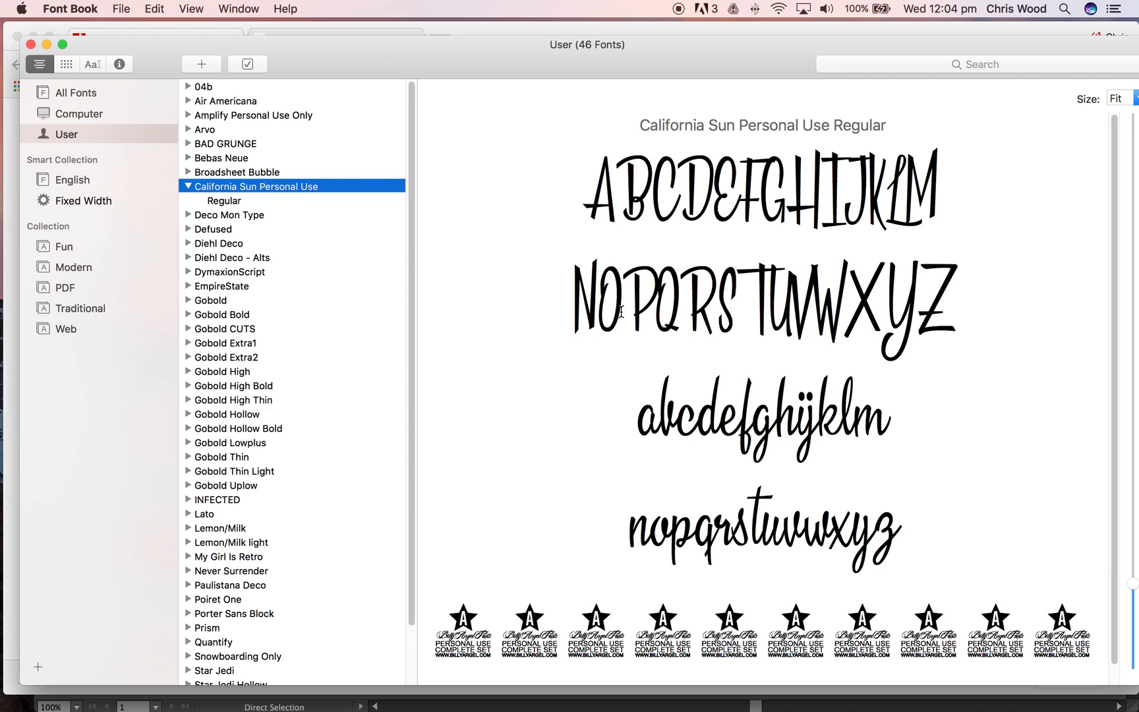
pyautogui.press('super+Tab')
pyautogui.press('super+Tab')
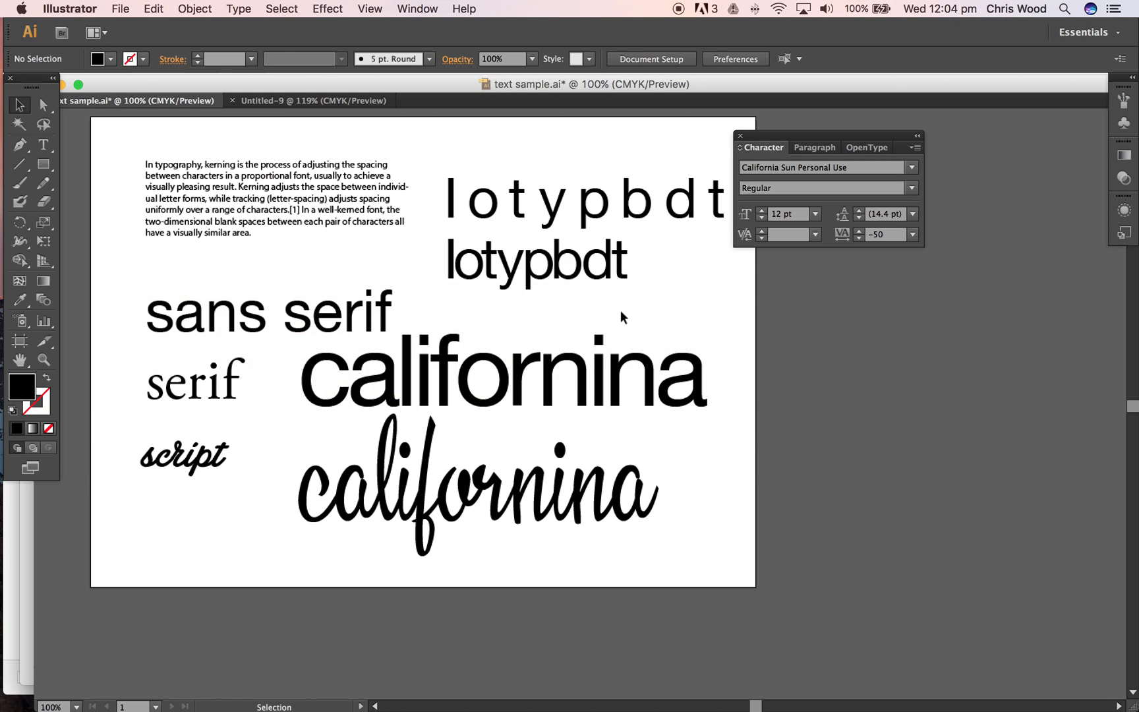